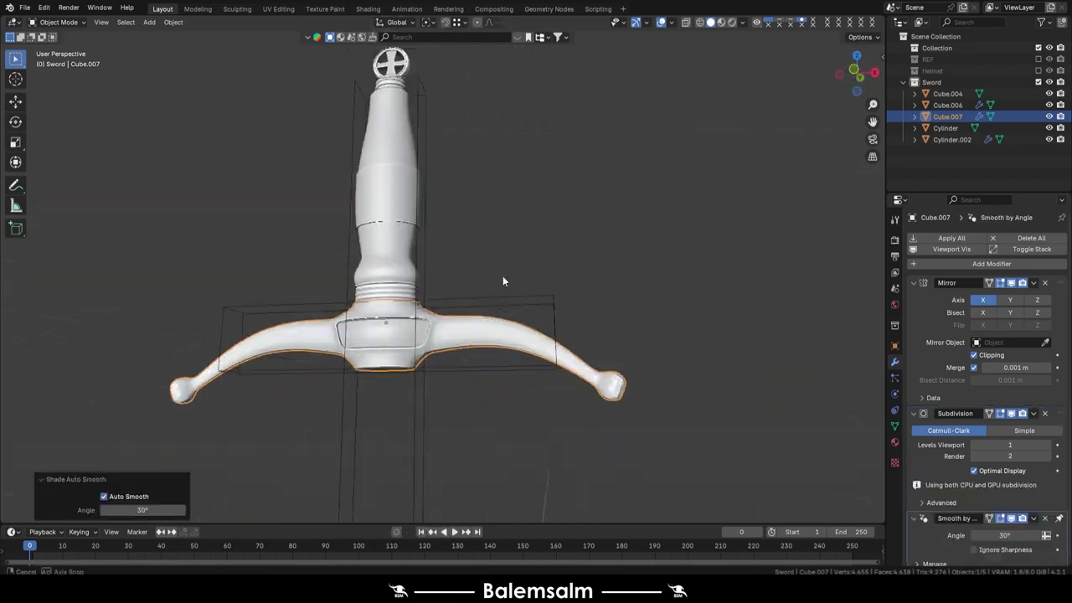
# Step: Select a face on the sword guard's underside and move it along Z
pyautogui.moveTo(502, 280); pyautogui.dragTo(477, 159, button='middle')
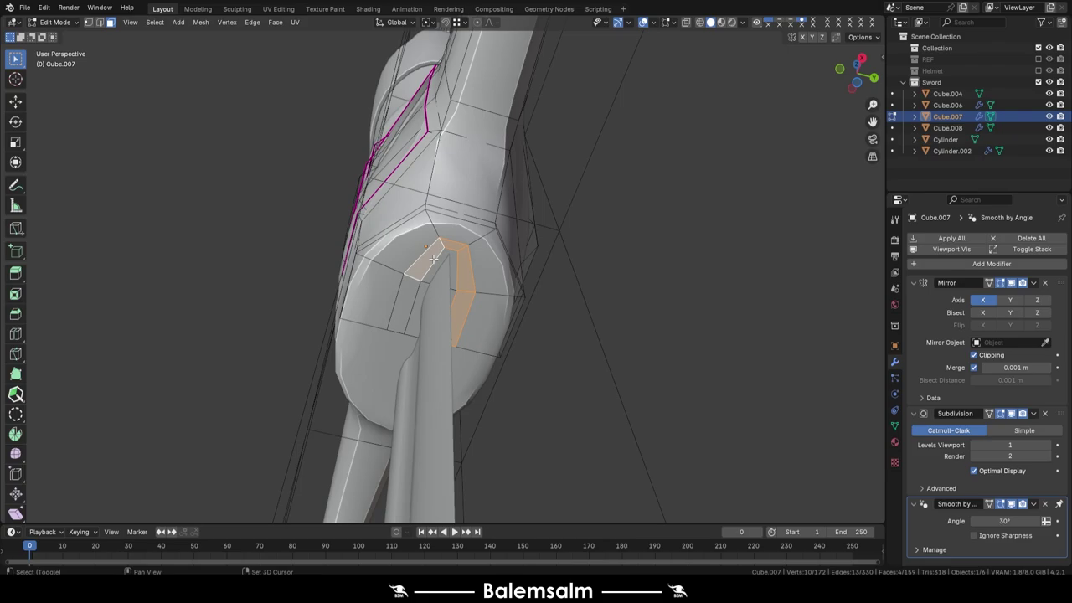
pyautogui.keyDown('shift'); pyautogui.click(416, 307); pyautogui.keyUp('shift')
pyautogui.press('g')
pyautogui.press('z')
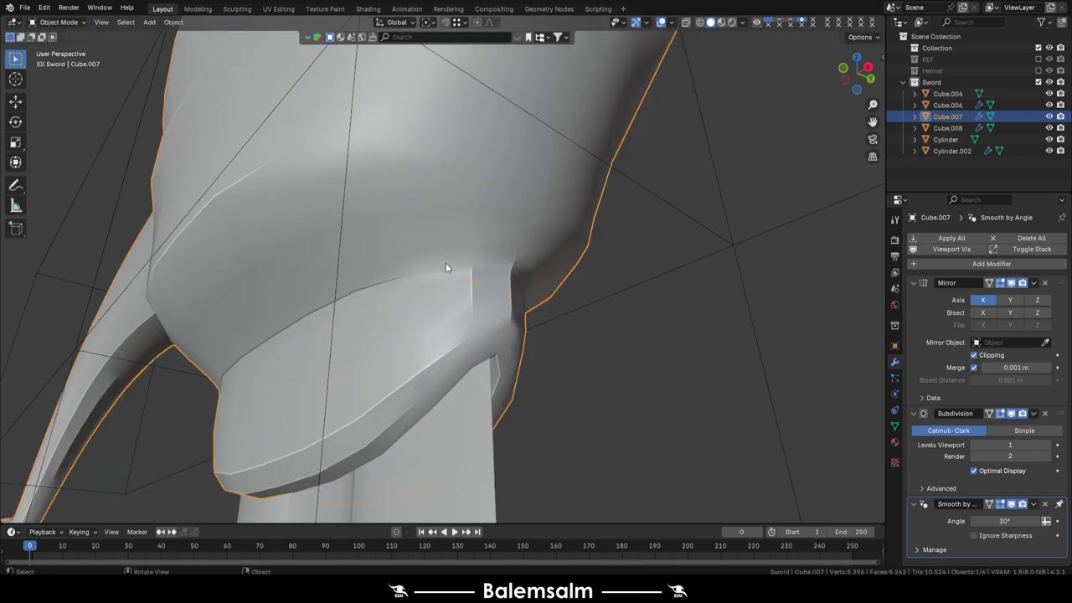
# Step: Save the sword file and switch to the UV Editing workspace
pyautogui.hotkey('ctrl', 's')
pyautogui.click(444, 210)
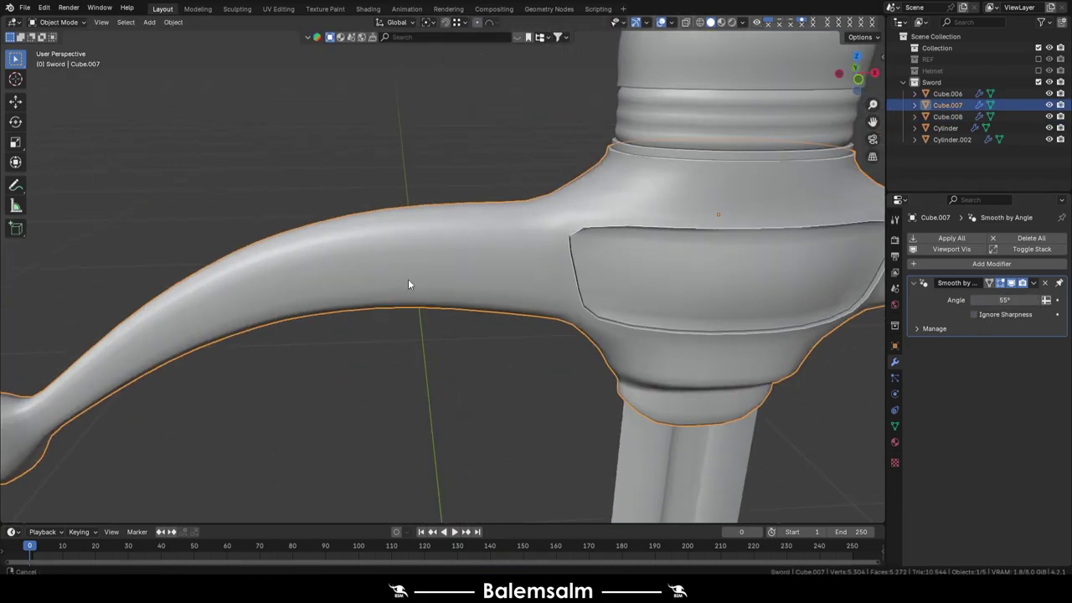
pyautogui.click(262, 11)
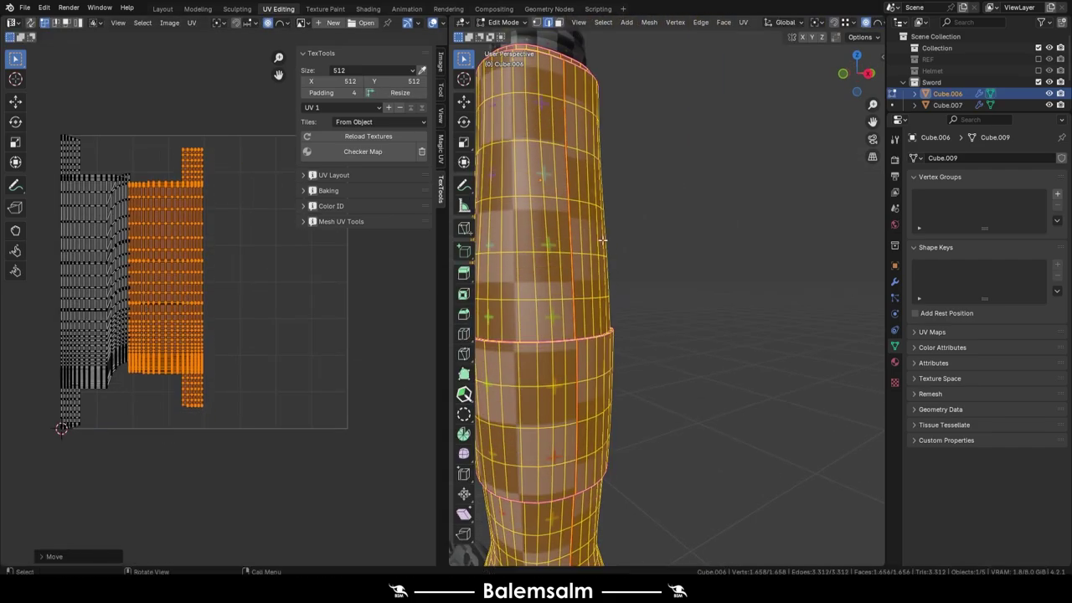
# Step: Pack and rectify the grip's UVs via Quick Favorites, then select an edge loop on the grip
pyautogui.press('q')
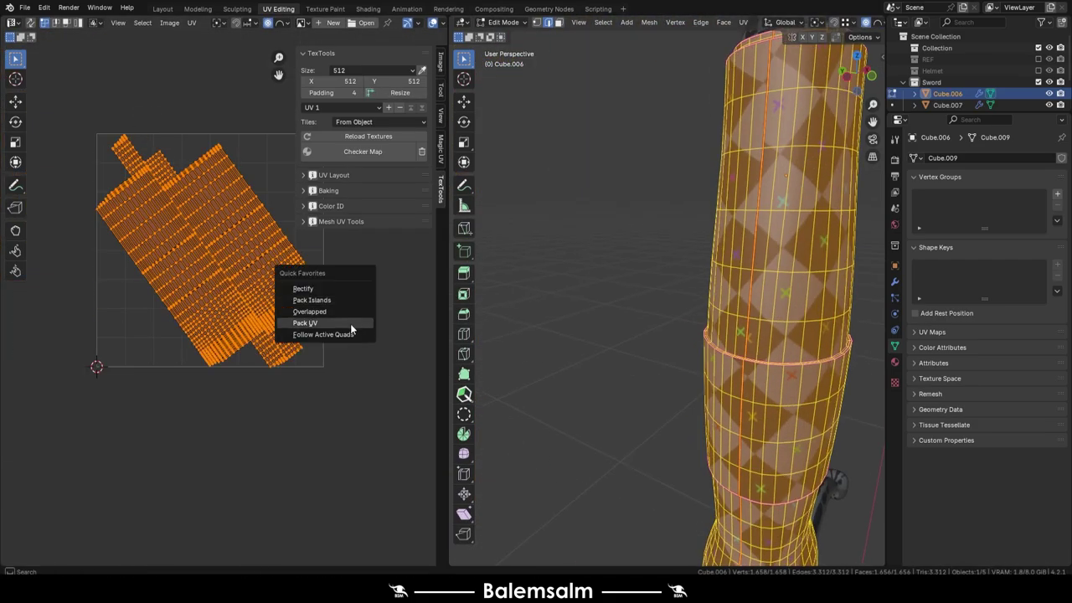
pyautogui.click(351, 325)
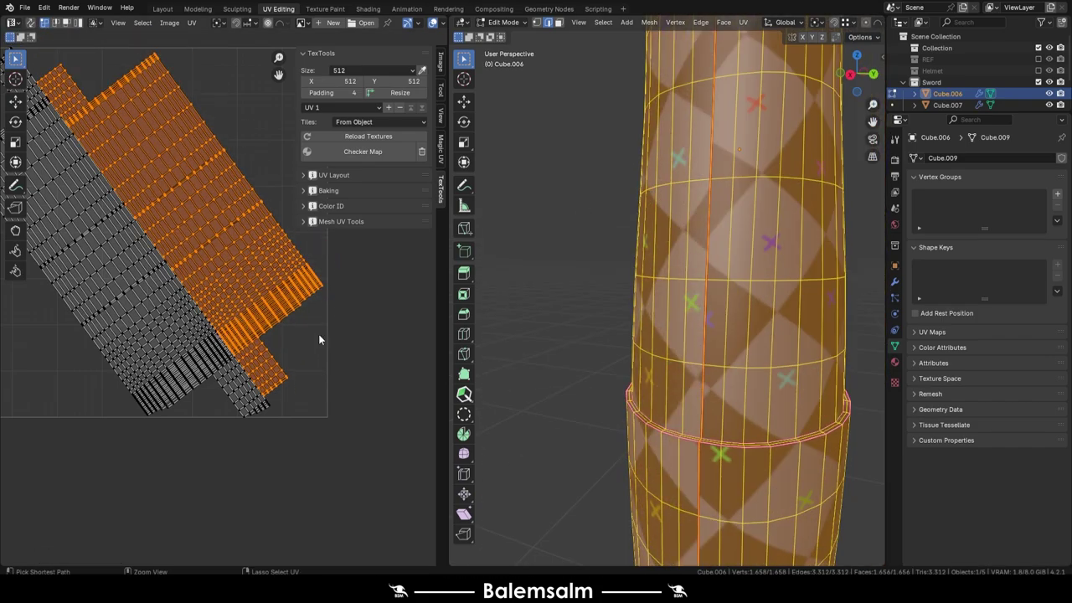
pyautogui.press('q')
pyautogui.click(242, 290)
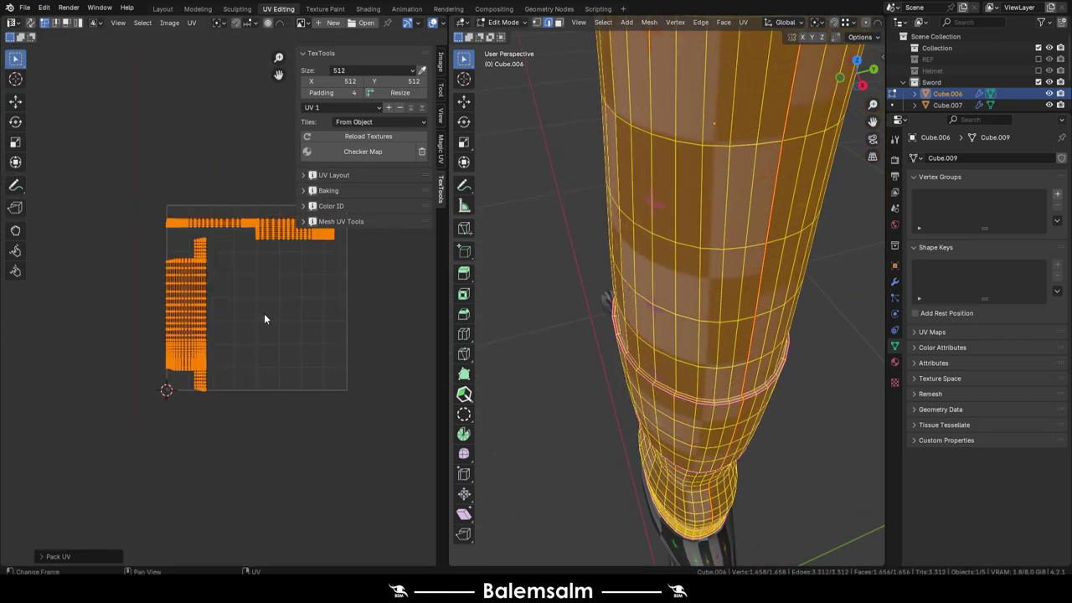
pyautogui.keyDown('alt'); pyautogui.click(762, 340); pyautogui.keyUp('alt')
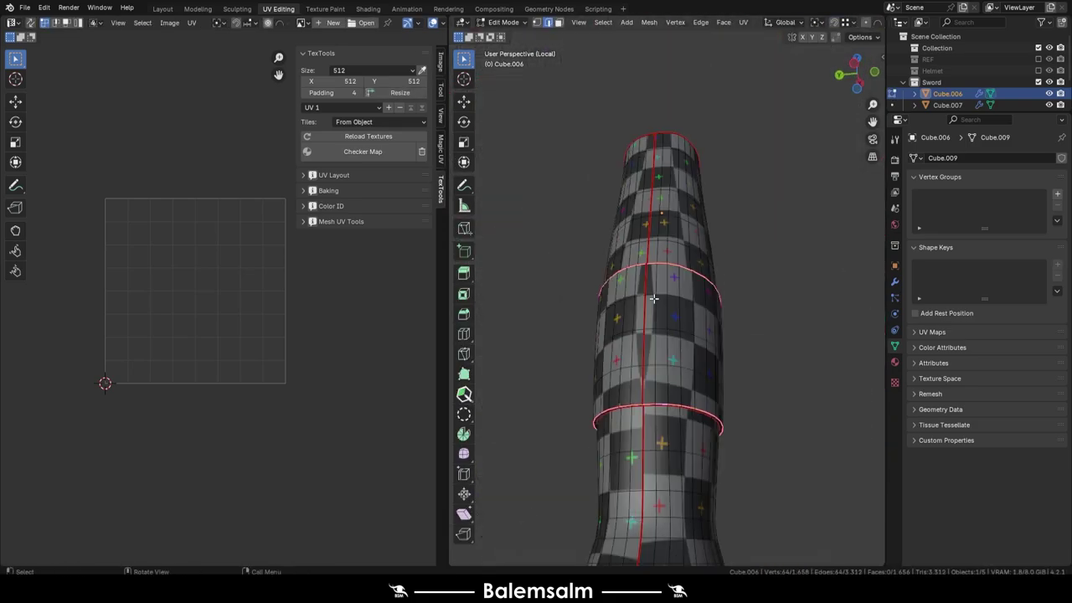
# Step: Save the file and select the whole grip mesh in Edit Mode
pyautogui.hotkey('ctrl', 's')
pyautogui.click(674, 306)
pyautogui.press('Tab')
pyautogui.press('a')
pyautogui.press('q')
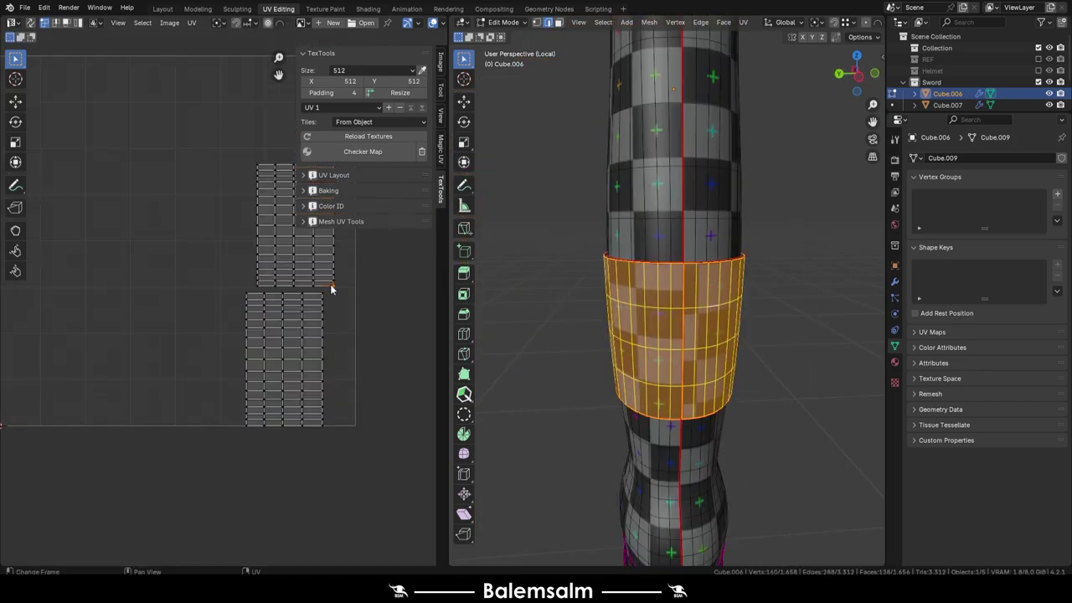
# Step: Scale the upper and lower grip UV islands along X to 0.71 and pack them side by side
pyautogui.scroll(3, 331, 288)
pyautogui.press('l')
pyautogui.press('s')
pyautogui.press('x')
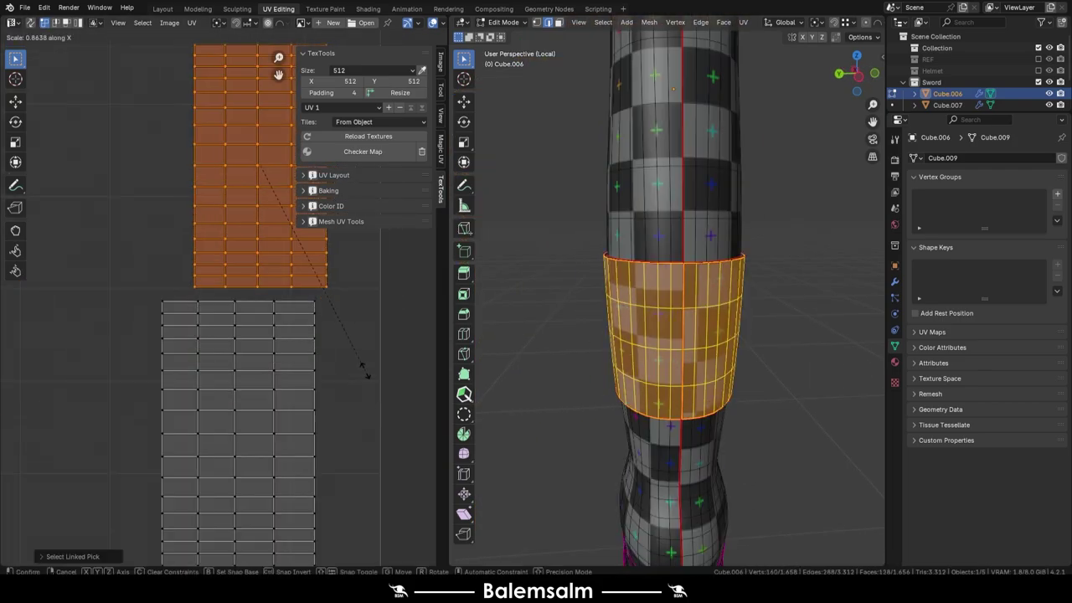
pyautogui.press('l')
pyautogui.moveTo(503, 339); pyautogui.dragTo(532, 347, button='middle')
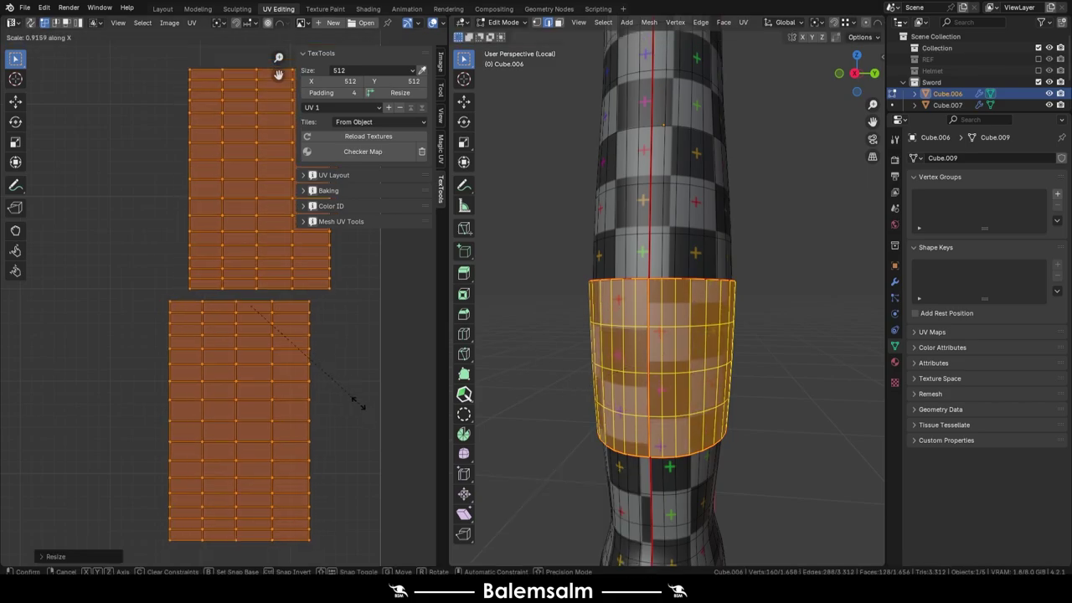
pyautogui.click(358, 405)
pyautogui.hotkey('ctrl', 'p')
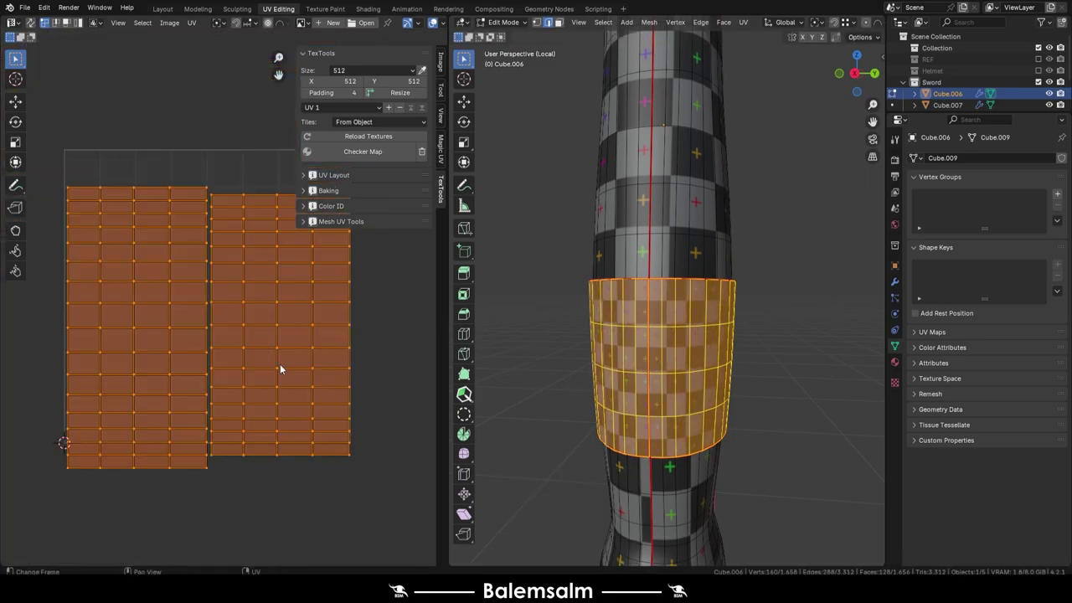
# Step: Select all the grip's UV islands and repack them with Pack Islands
pyautogui.press('a')
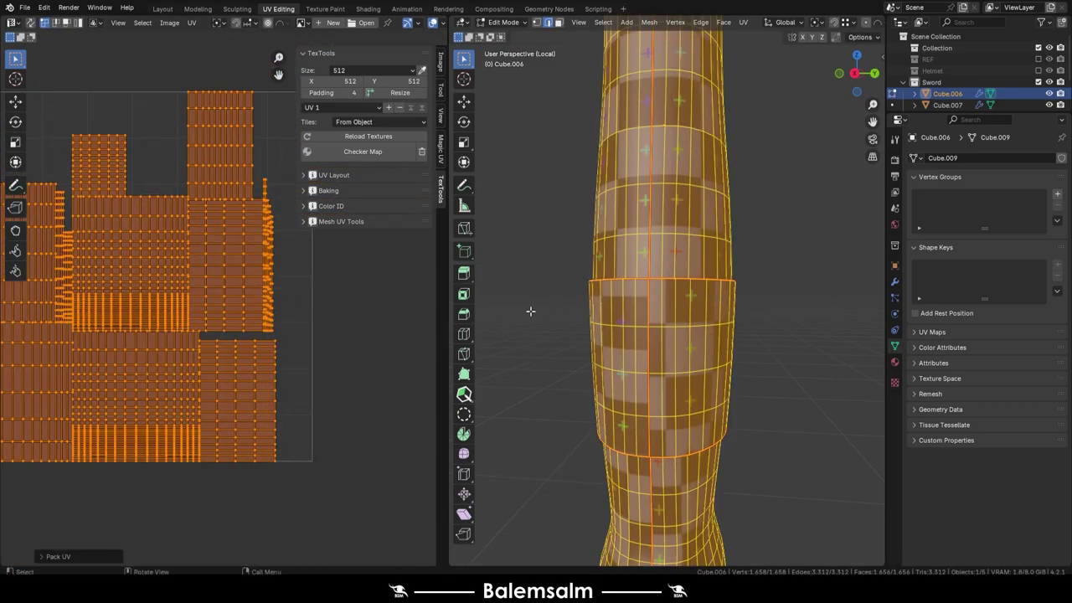
pyautogui.press('Tab')
pyautogui.press('Tab')
pyautogui.press('Tab')
pyautogui.press('Tab')
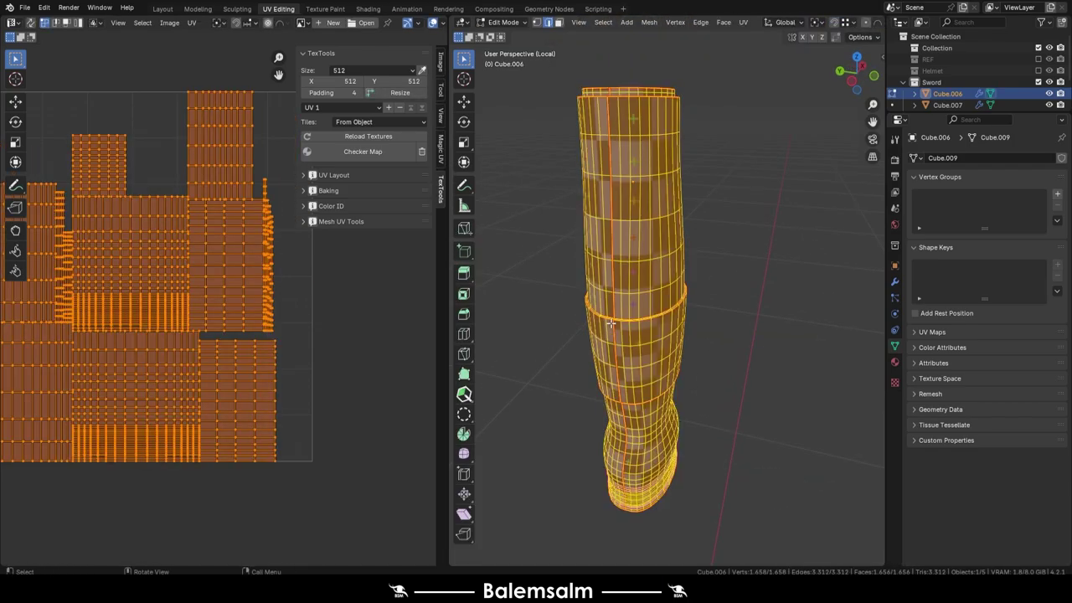
pyautogui.moveTo(679, 317)
pyautogui.mouseDown(button='middle')
pyautogui.moveTo(639, 402)
pyautogui.moveTo(637, 252)
pyautogui.mouseUp(button='middle')
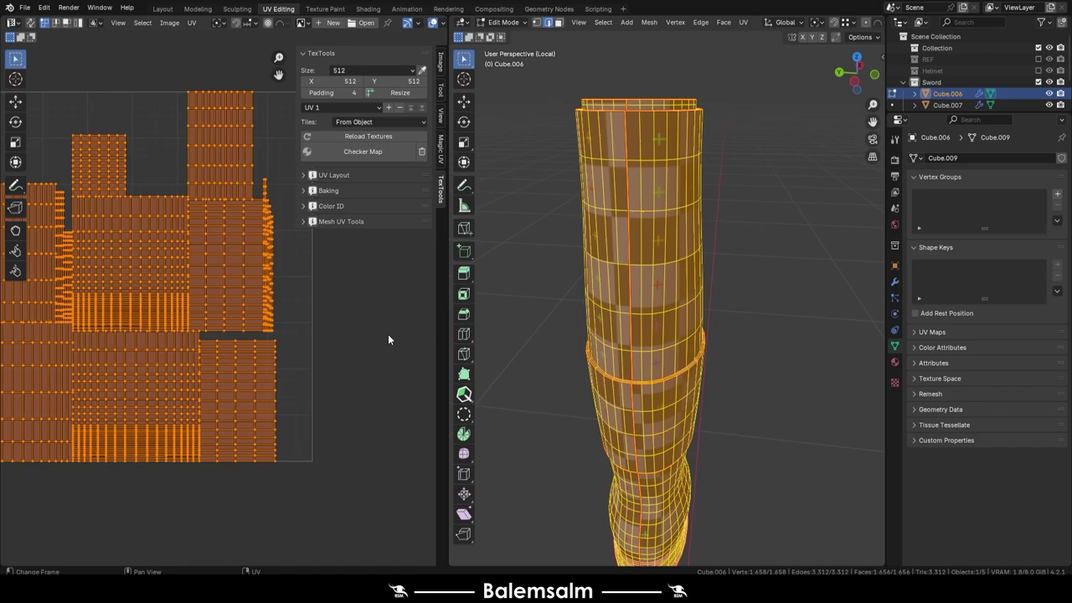
pyautogui.press('a')
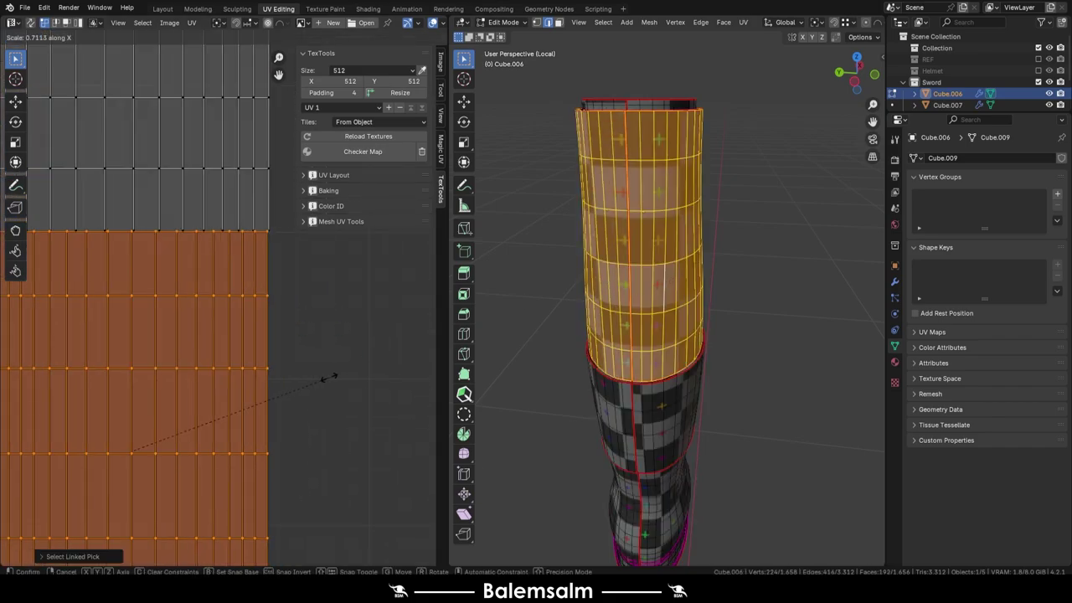
pyautogui.scroll(-5, 305, 277)
pyautogui.press('q')
pyautogui.scroll(3, 281, 411)
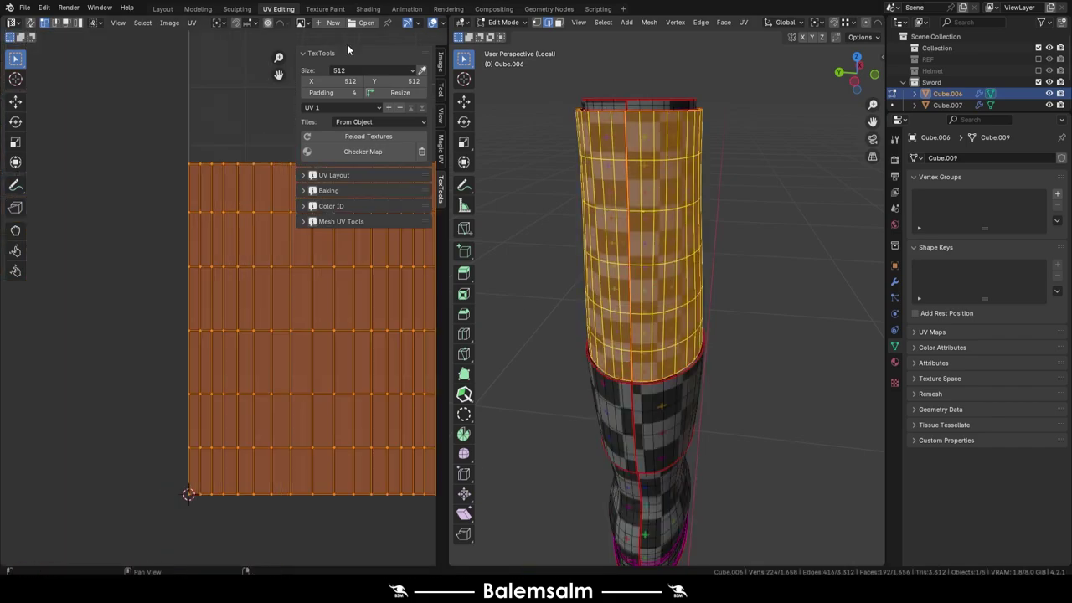
pyautogui.press('q')
pyautogui.click(344, 366)
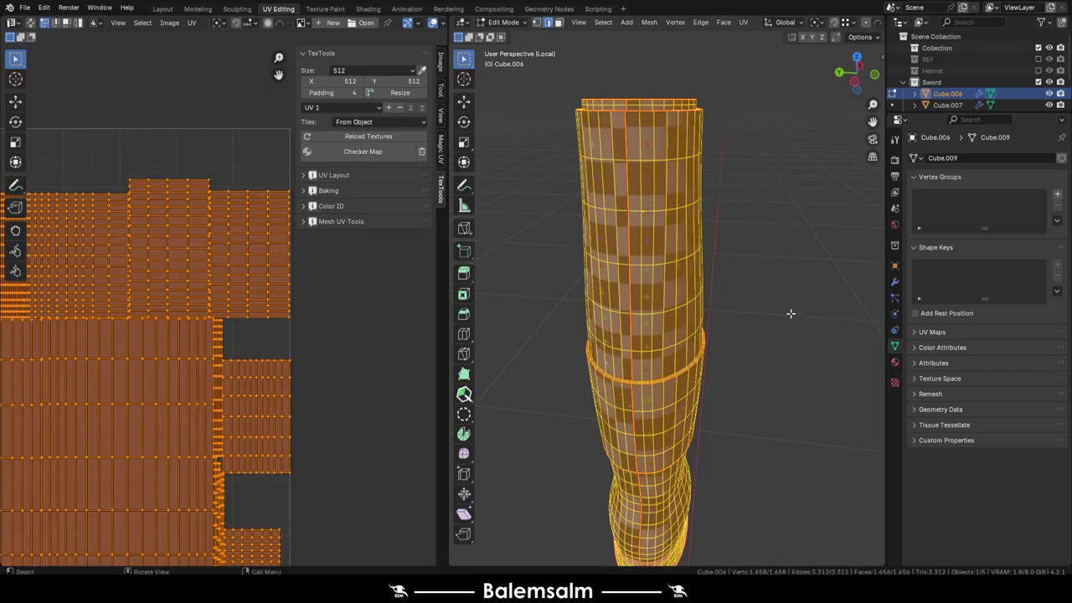
pyautogui.moveTo(790, 314); pyautogui.dragTo(706, 260, button='middle')
# Step: Move the grip band's UVs and its bottom edge row along Y to align them
pyautogui.hotkey('ctrl', 'z')
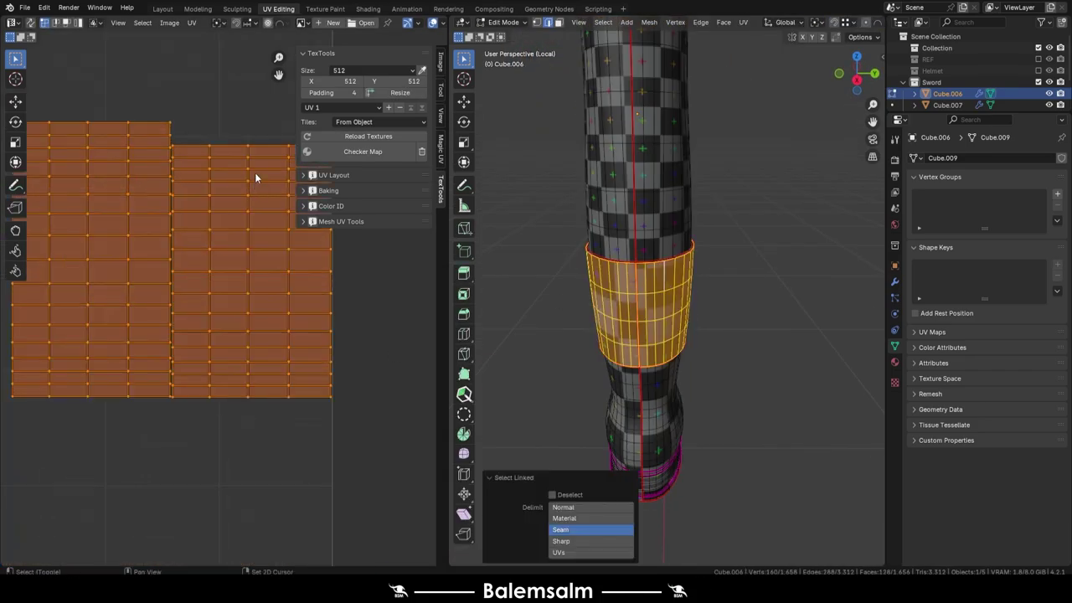
pyautogui.hotkey('ctrl', 'z')
pyautogui.hotkey('ctrl', 'shift', 'z')
pyautogui.press('g')
pyautogui.press('y')
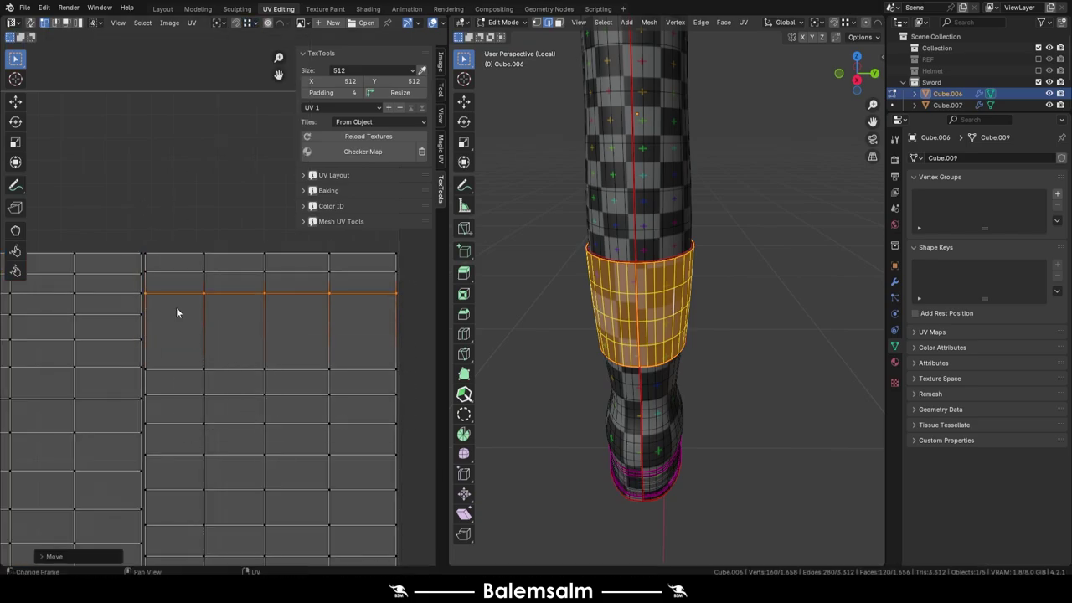
pyautogui.hotkey('ctrl', 'z')
pyautogui.hotkey('ctrl', 'z')
pyautogui.hotkey('ctrl', 'z')
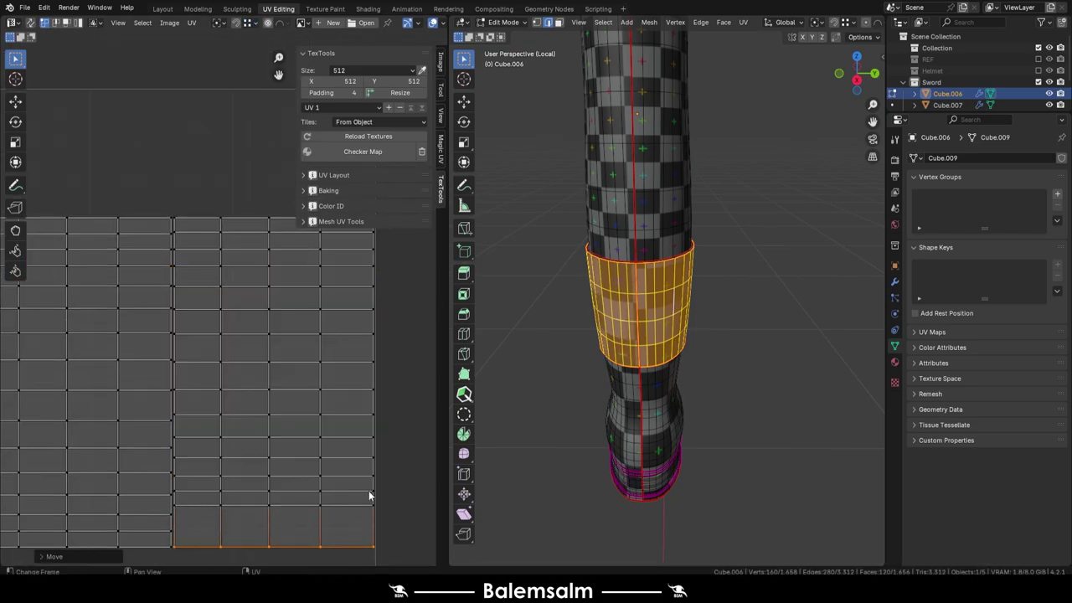
pyautogui.scroll(2, 368, 496)
pyautogui.press('g')
pyautogui.press('y')
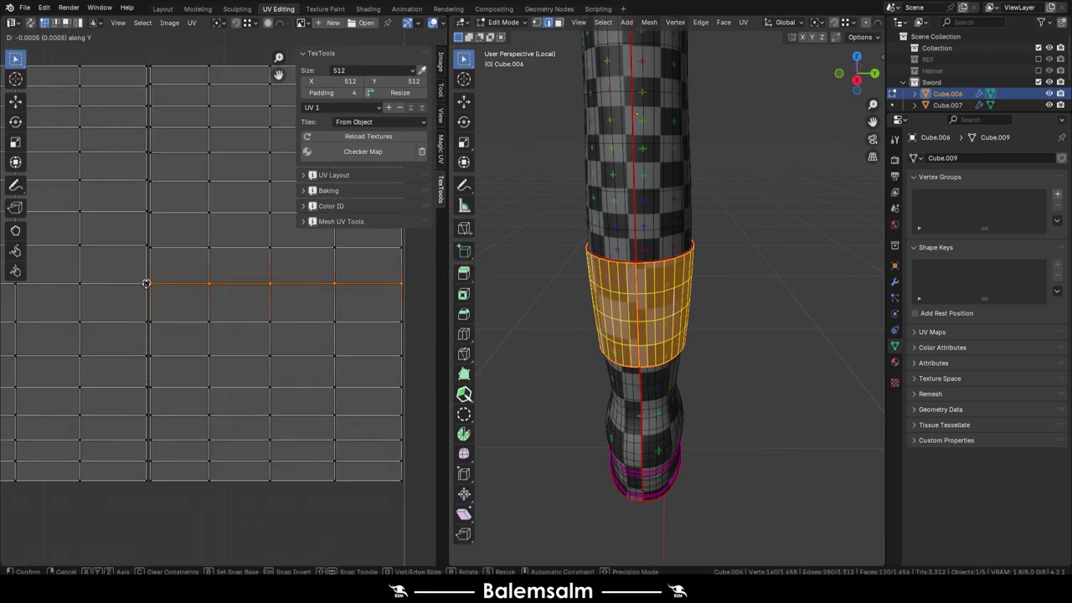
pyautogui.click(165, 294)
# Step: Select the grip band within its seams and reposition a single row of UV faces
pyautogui.scroll(1, 251, 377)
pyautogui.moveTo(427, 347); pyautogui.dragTo(40, 378)
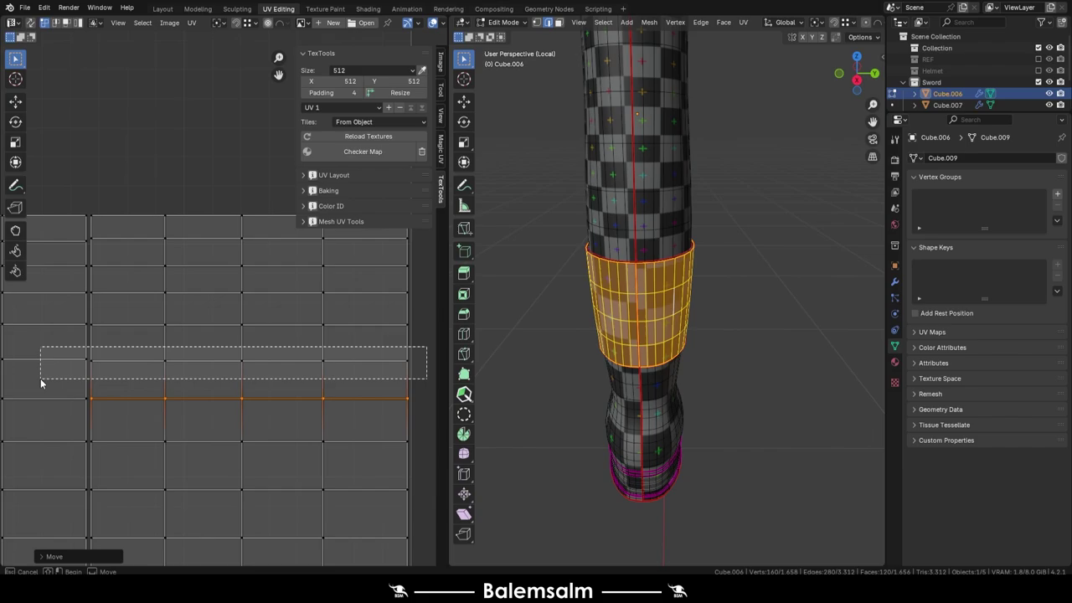
pyautogui.moveTo(367, 333); pyautogui.dragTo(103, 428)
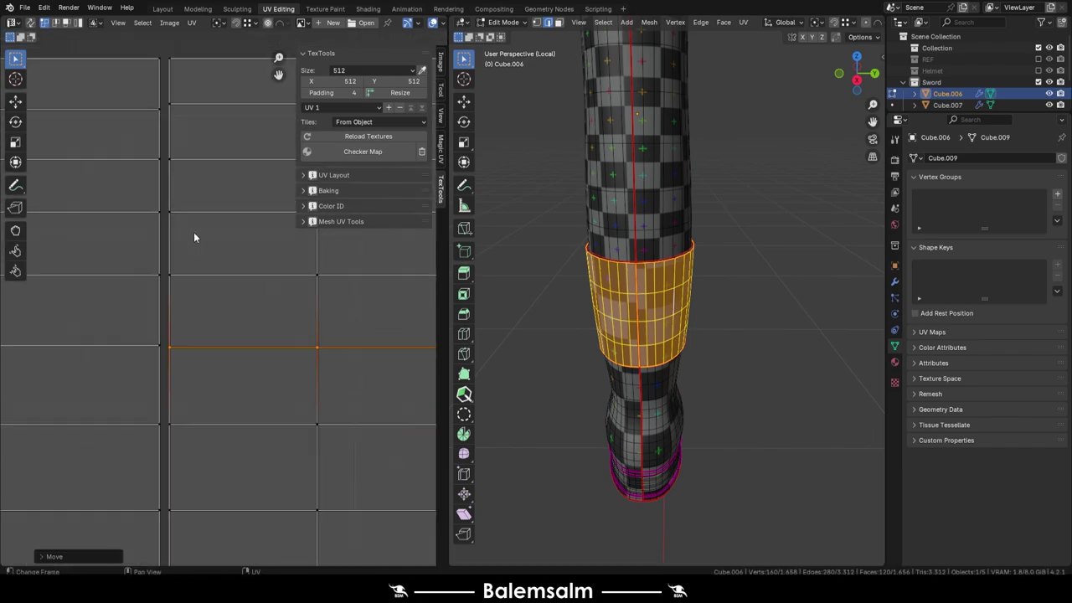
pyautogui.hotkey('alt', 'a')
pyautogui.scroll(5, 626, 303)
pyautogui.press('l')
pyautogui.click(593, 528)
pyautogui.scroll(-2, 603, 335)
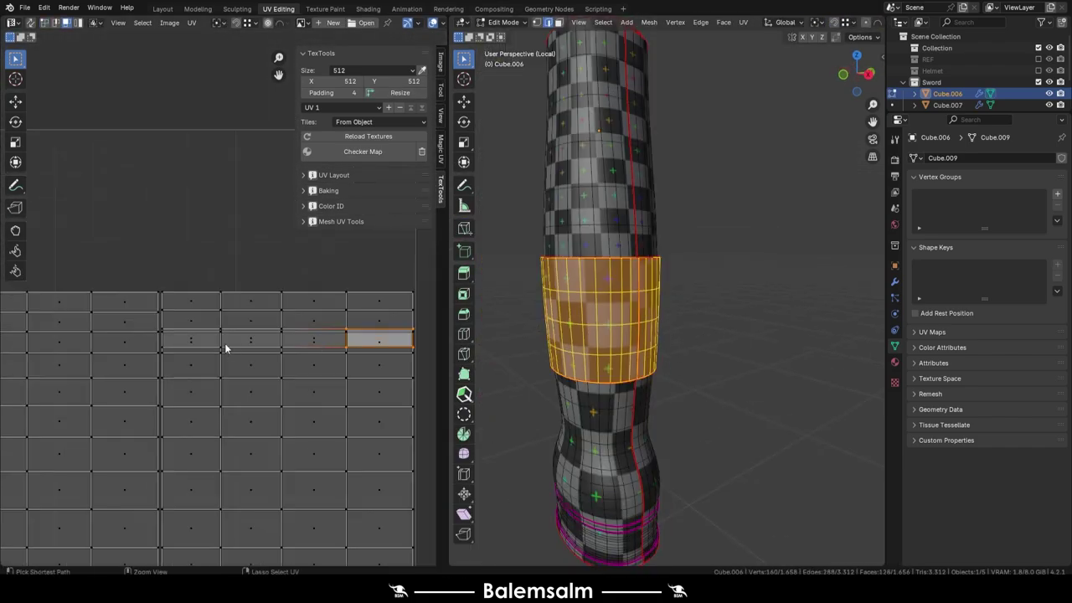
pyautogui.keyDown('ctrl'); pyautogui.click(205, 234); pyautogui.keyUp('ctrl')
pyautogui.press('g')
pyautogui.click(230, 277)
# Step: Repack the grip band's islands into two columns with Pack Islands
pyautogui.scroll(-2, 229, 277)
pyautogui.scroll(3, 199, 420)
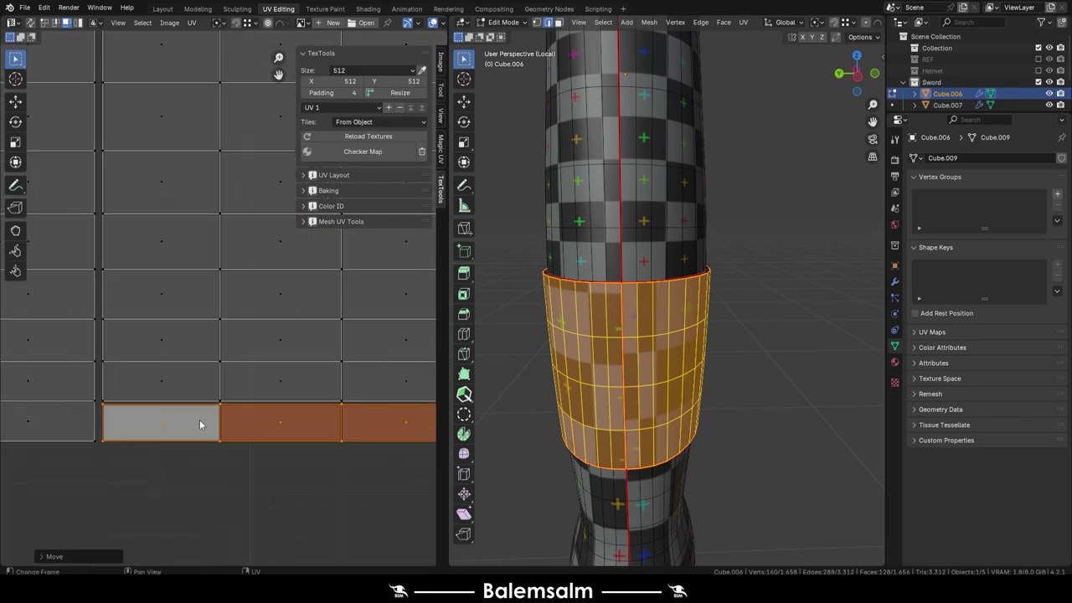
pyautogui.scroll(-1, 125, 411)
pyautogui.scroll(-1, 168, 402)
pyautogui.scroll(-2, 223, 387)
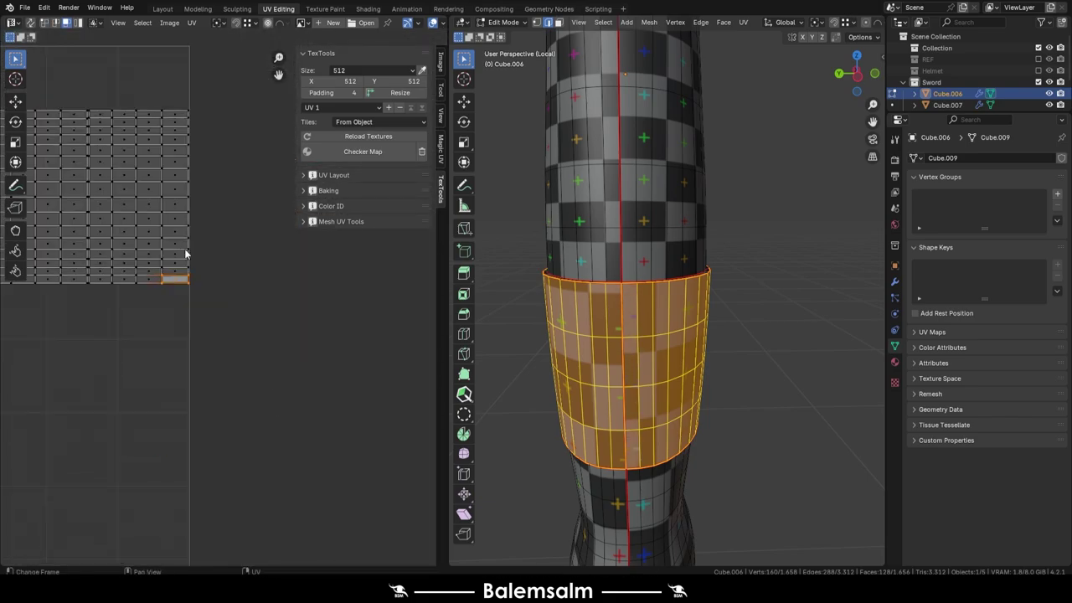
pyautogui.click(93, 490)
pyautogui.scroll(4, 231, 206)
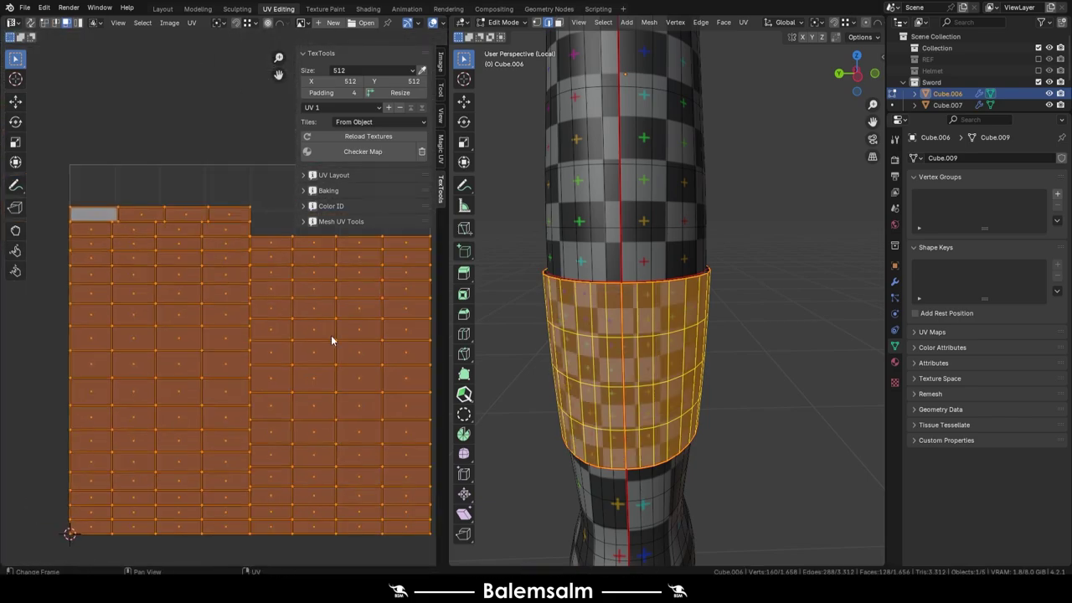
pyautogui.press('Return')
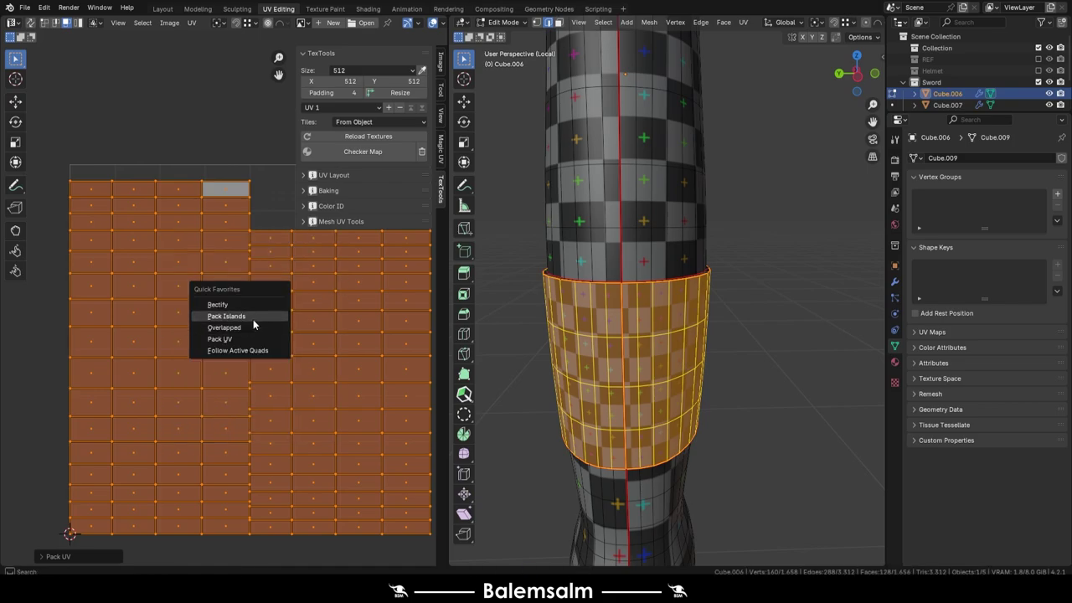
pyautogui.click(277, 499)
pyautogui.press('Return')
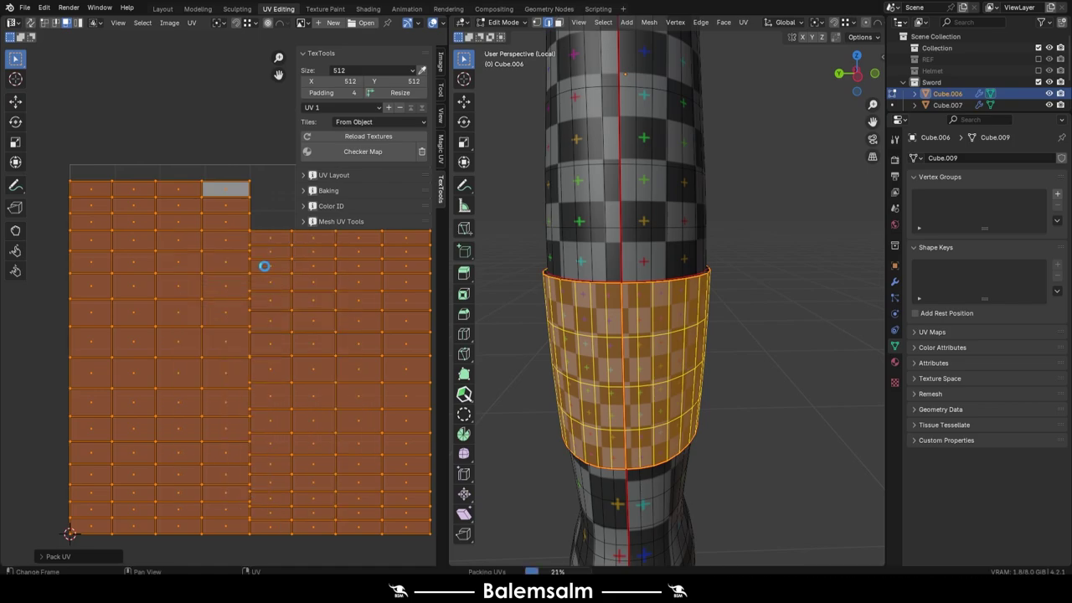
# Step: Select the lower grip section within its seams and pack its islands into one block
pyautogui.click(318, 344)
pyautogui.hotkey('ctrl', 'l')
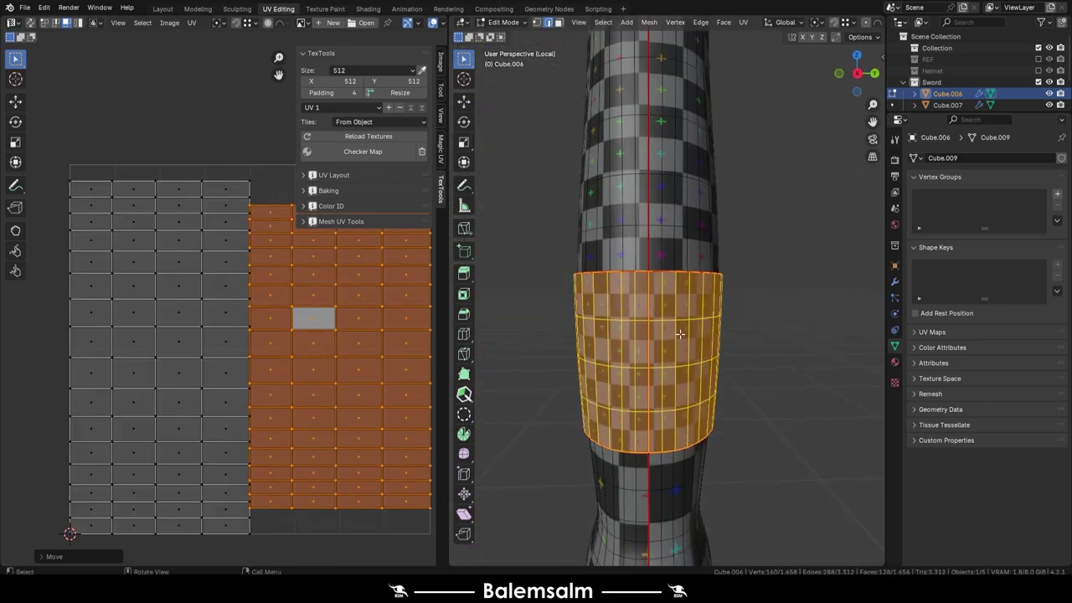
pyautogui.click(623, 241)
pyautogui.moveTo(586, 335); pyautogui.dragTo(623, 241, button='middle')
pyautogui.press('l')
pyautogui.click(221, 382)
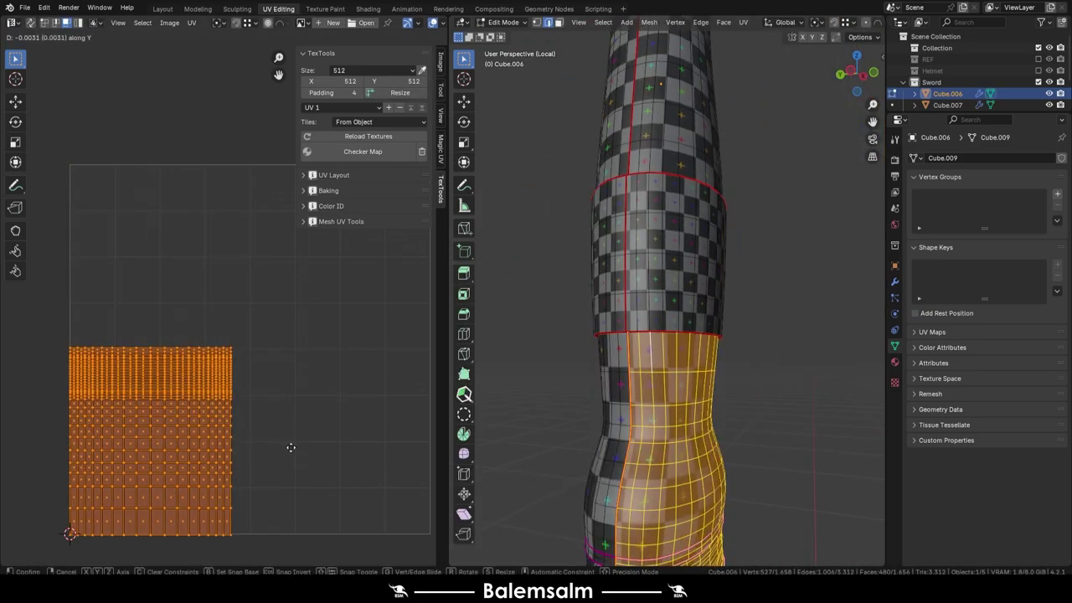
# Step: Unwrap the grip's middle ring and reselect it alongside the rest of the grip's islands
pyautogui.click(773, 239)
pyautogui.press('a')
pyautogui.press('u')
pyautogui.click(251, 342)
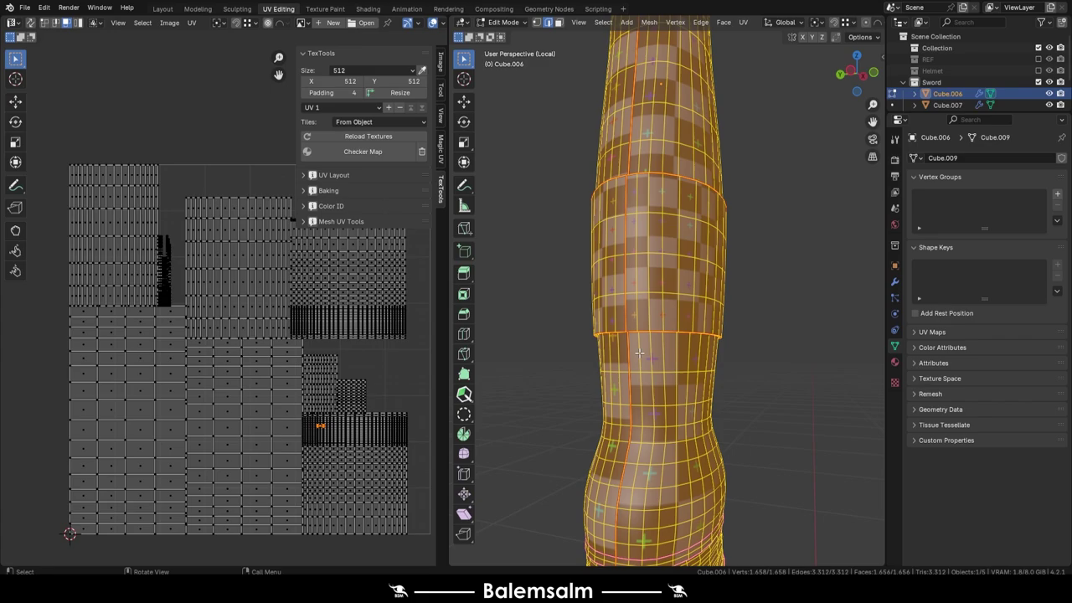
pyautogui.hotkey('alt', 'a')
pyautogui.press('l')
pyautogui.hotkey('ctrl', 'i')
pyautogui.press('a')
pyautogui.scroll(-3, 341, 438)
pyautogui.hotkey('alt', 'a')
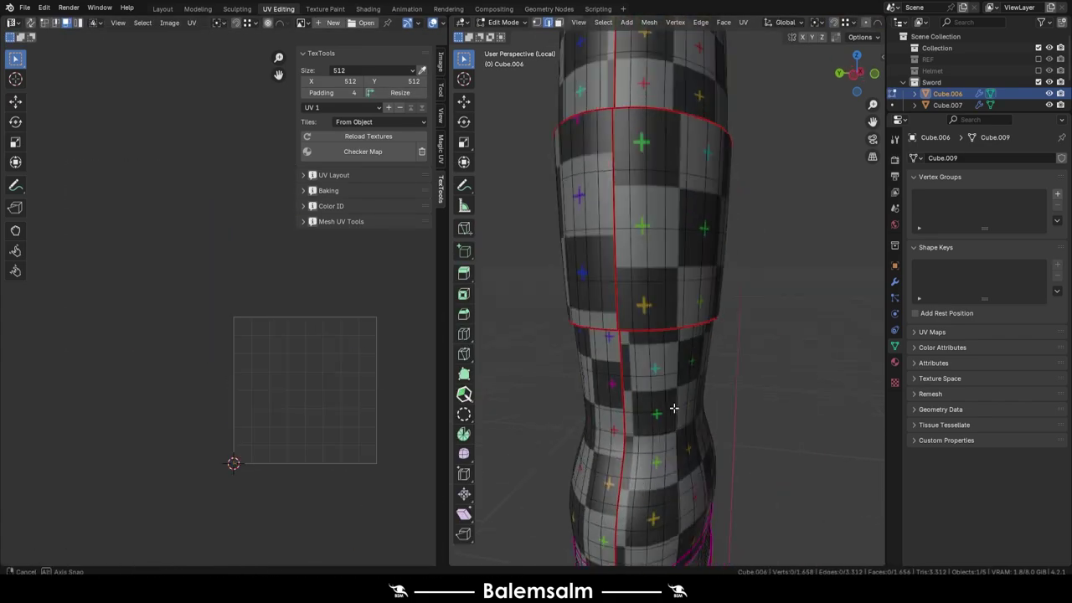
pyautogui.press('l')
pyautogui.press('a')
# Step: Shift the ring's island right, move the small island along Y, and squeeze the islands horizontally
pyautogui.scroll(-3, 407, 402)
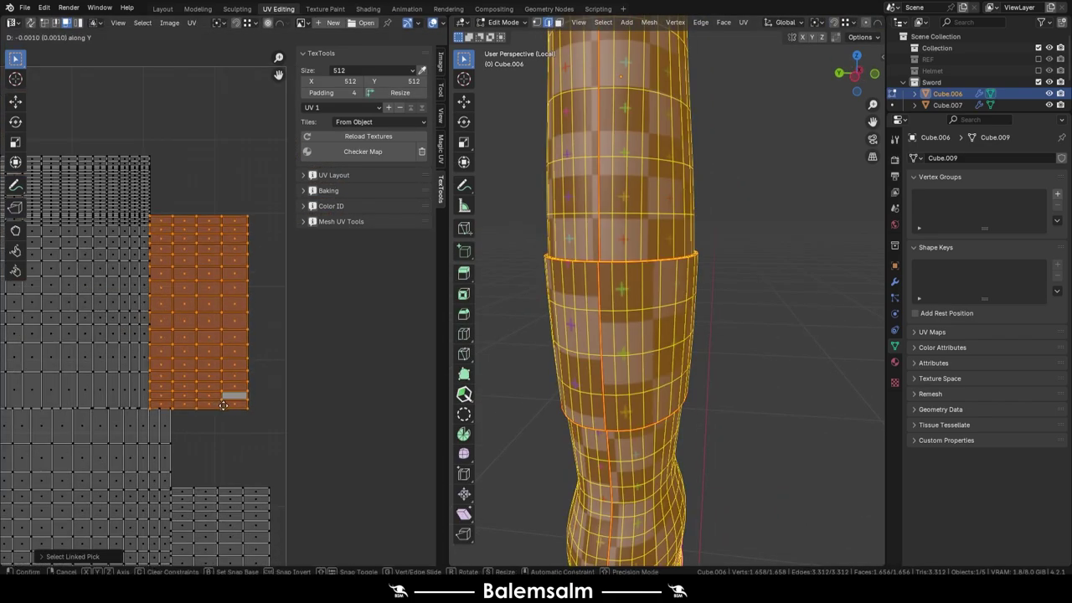
pyautogui.scroll(-2, 356, 303)
pyautogui.scroll(3, 355, 303)
pyautogui.scroll(2, 294, 311)
pyautogui.press('g')
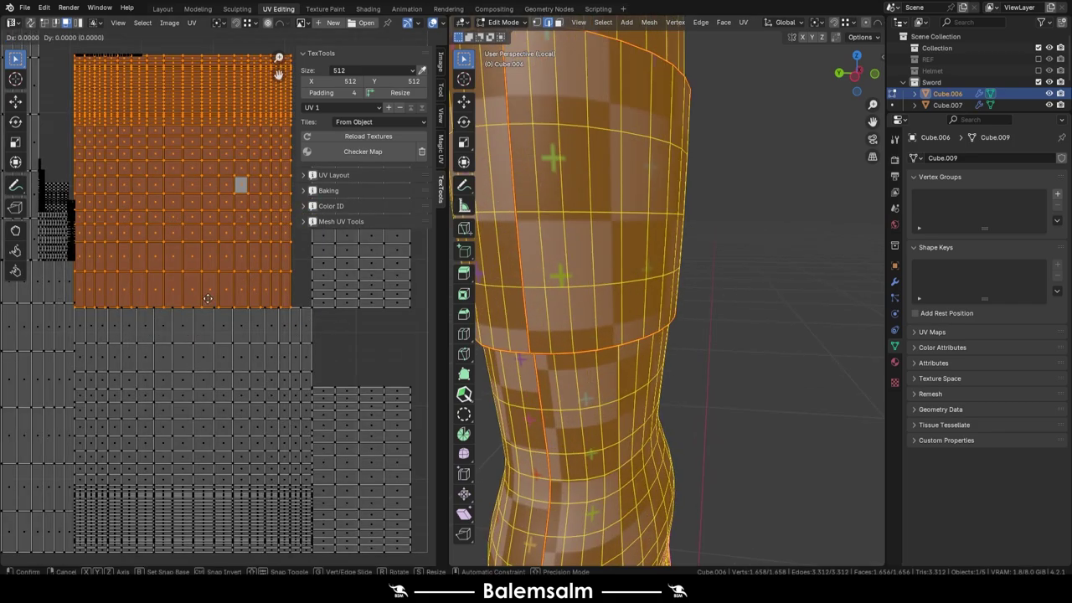
pyautogui.moveTo(149, 150); pyautogui.dragTo(168, 151)
pyautogui.scroll(-3, 686, 356)
pyautogui.scroll(3, 687, 355)
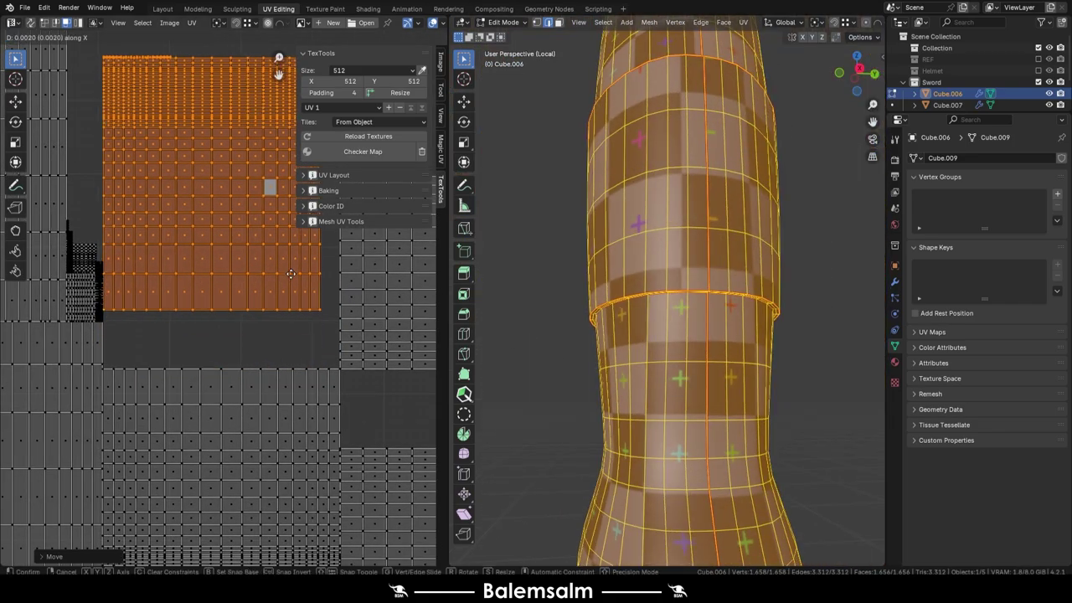
pyautogui.scroll(-2, 687, 355)
pyautogui.scroll(3, 686, 356)
pyautogui.scroll(-3, 686, 355)
pyautogui.scroll(-3, 239, 307)
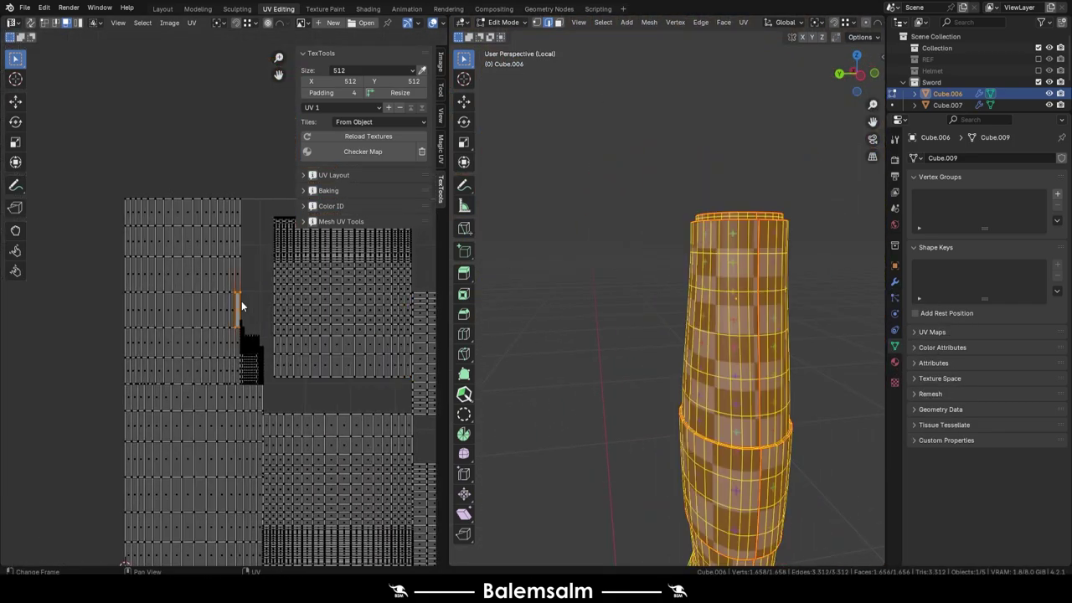
pyautogui.scroll(4, 284, 430)
pyautogui.press('l')
pyautogui.press('g')
pyautogui.press('y')
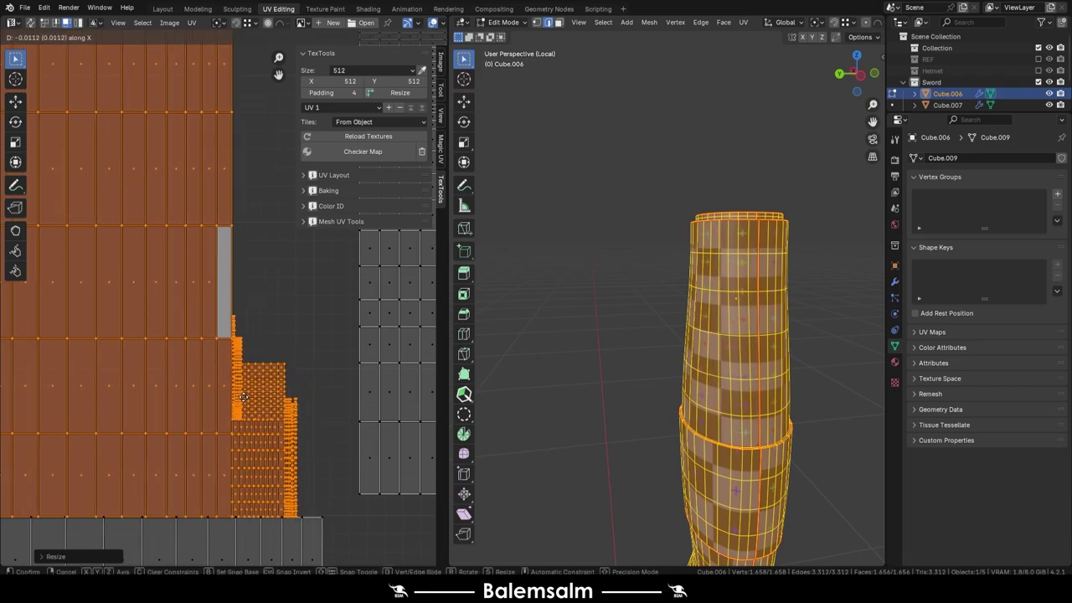
pyautogui.click(243, 397)
pyautogui.scroll(-2, 322, 398)
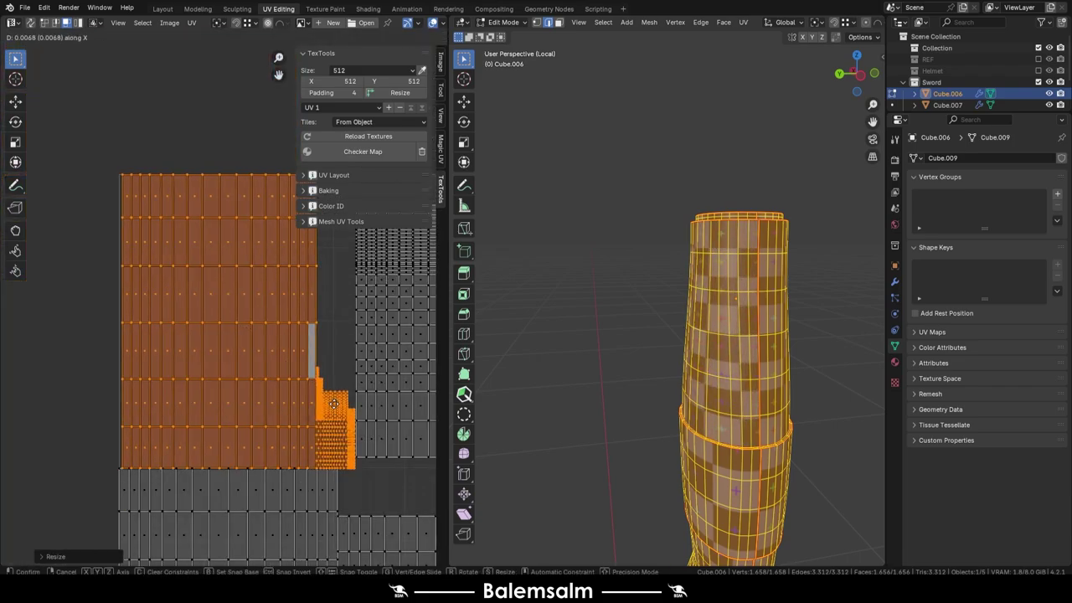
pyautogui.press('s')
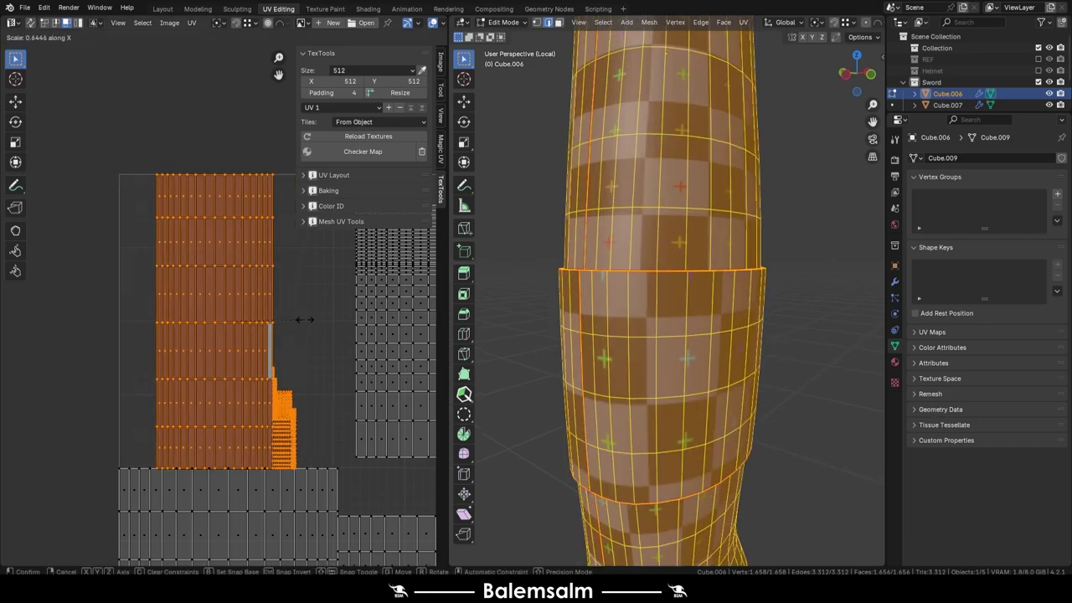
pyautogui.click(304, 320)
# Step: Select the grip's lower section within its seams and move its UV islands along Y
pyautogui.moveTo(737, 276); pyautogui.dragTo(812, 257, button='middle')
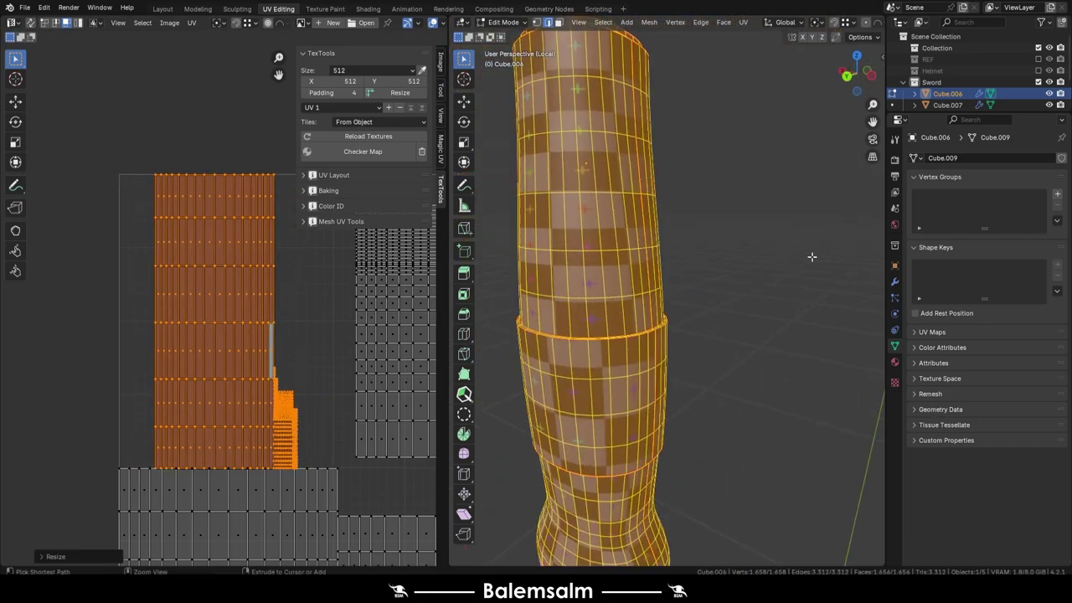
pyautogui.hotkey('alt', 'a')
pyautogui.moveTo(593, 284); pyautogui.dragTo(658, 299, button='middle')
pyautogui.press('l')
pyautogui.click(536, 502)
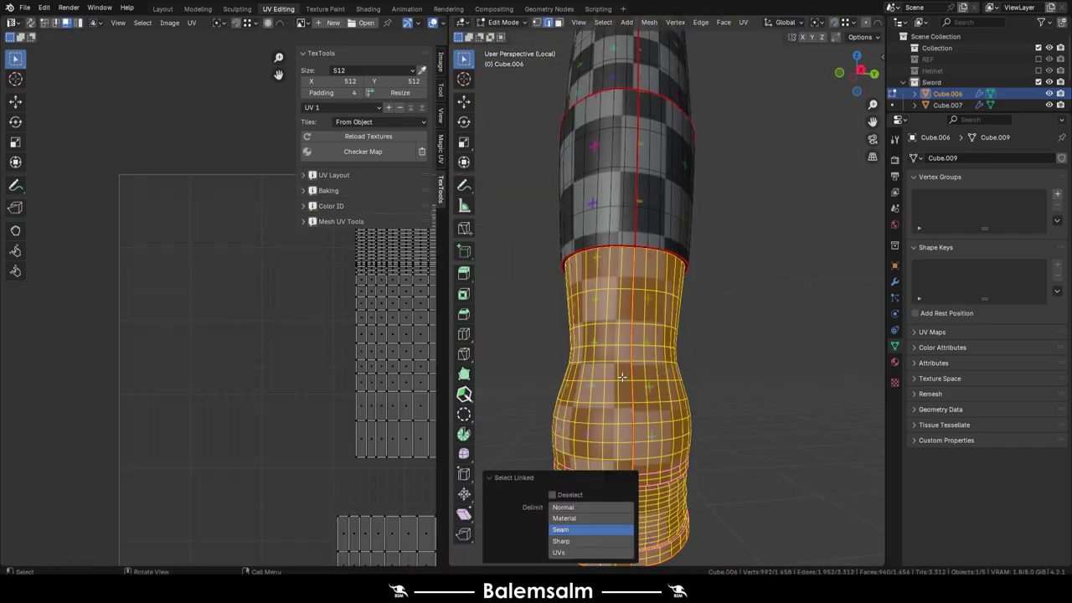
pyautogui.click(586, 523)
pyautogui.press('g')
pyautogui.press('y')
pyautogui.click(349, 371)
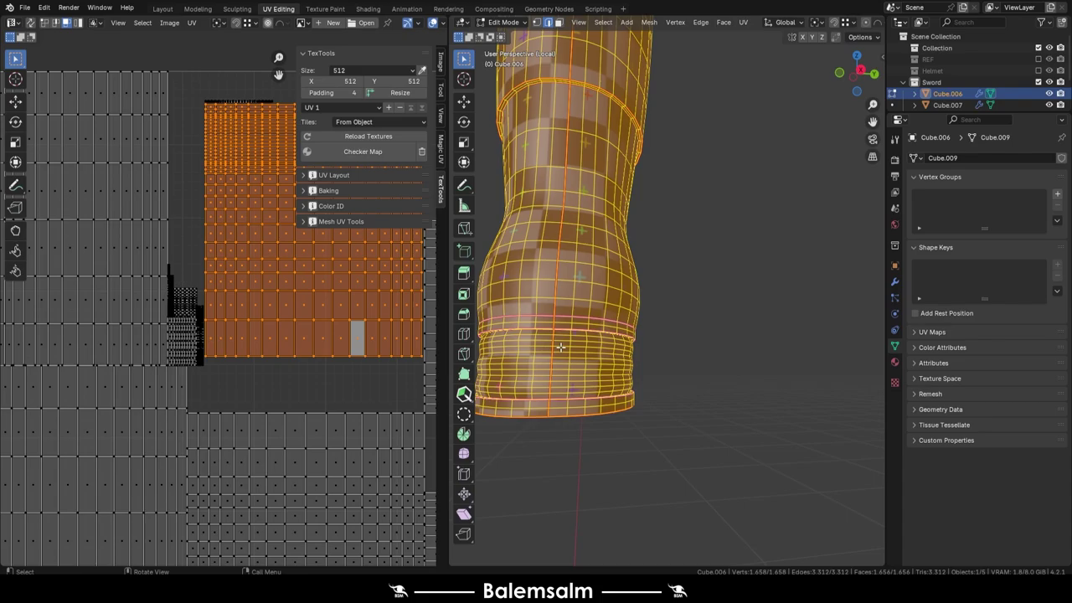
# Step: Check the checker pattern on the grip's base in Object Mode and adjust the island positions
pyautogui.press('Tab')
pyautogui.press('Tab')
pyautogui.press('Tab')
pyautogui.moveTo(642, 252); pyautogui.dragTo(679, 247, button='middle')
pyautogui.press('Tab')
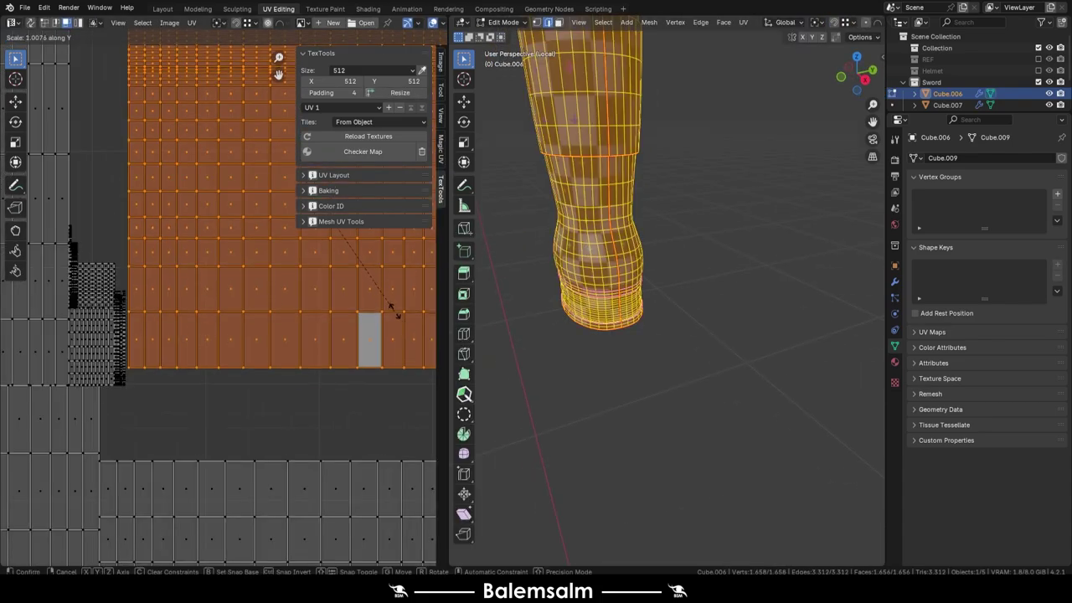
pyautogui.press('Tab')
pyautogui.press('Tab')
pyautogui.scroll(4, 549, 265)
pyautogui.click(279, 226)
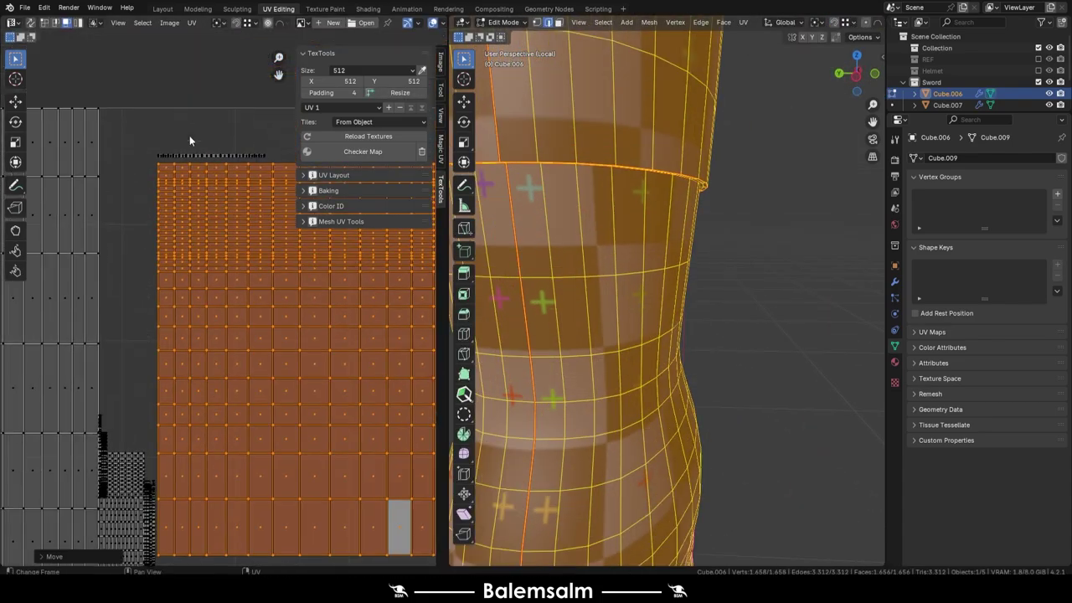
pyautogui.press('Tab')
pyautogui.press('Tab')
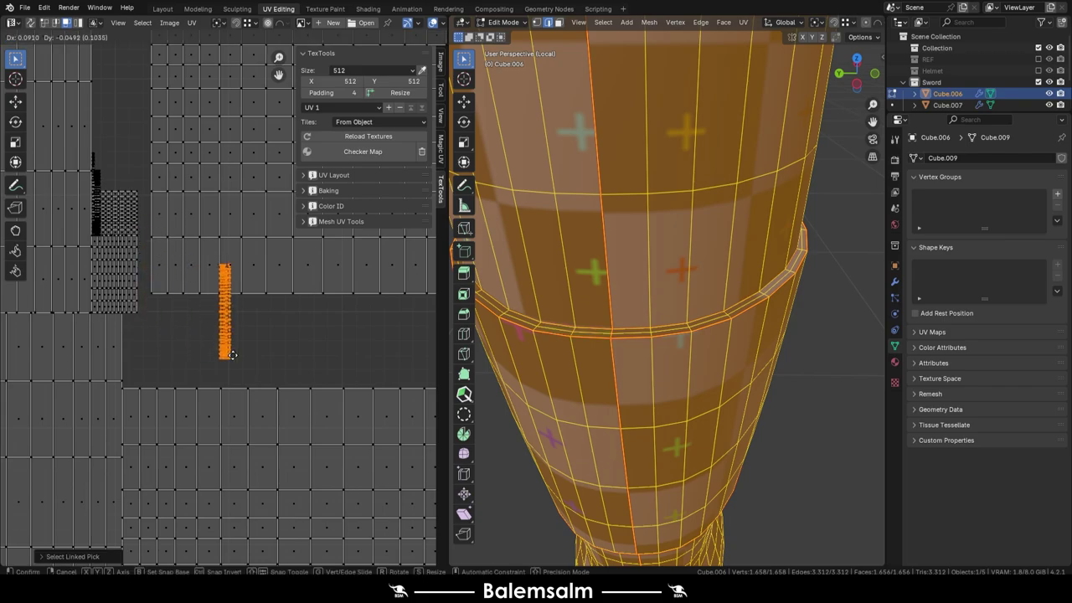
pyautogui.click(232, 354)
pyautogui.scroll(-2, 267, 385)
# Step: Rotate the selected UV island by 90° to fit the layout
pyautogui.write('r90')
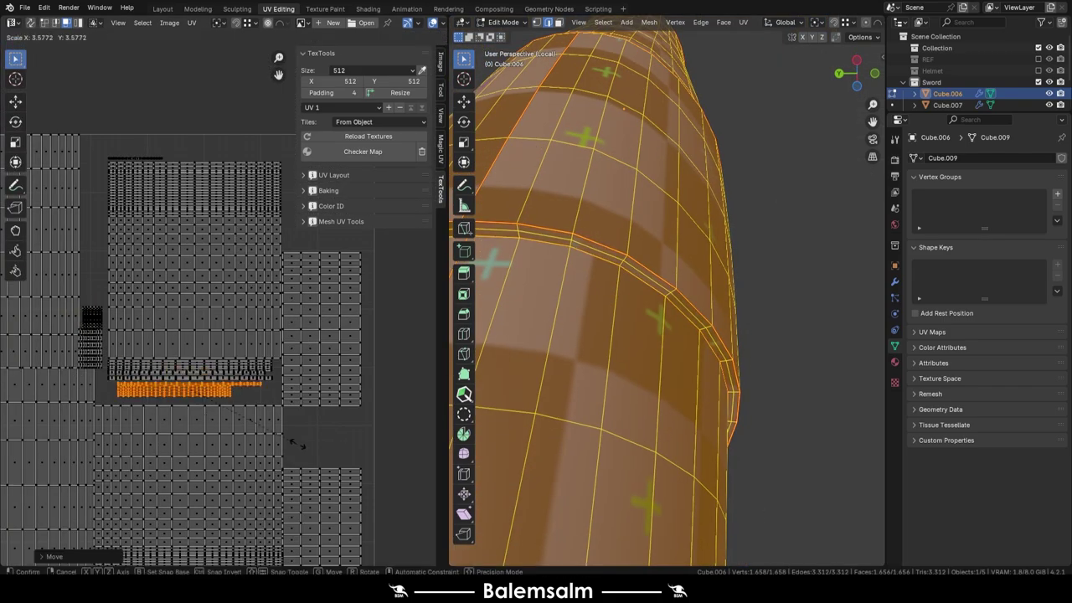
pyautogui.click(296, 443)
pyautogui.scroll(-5, 610, 260)
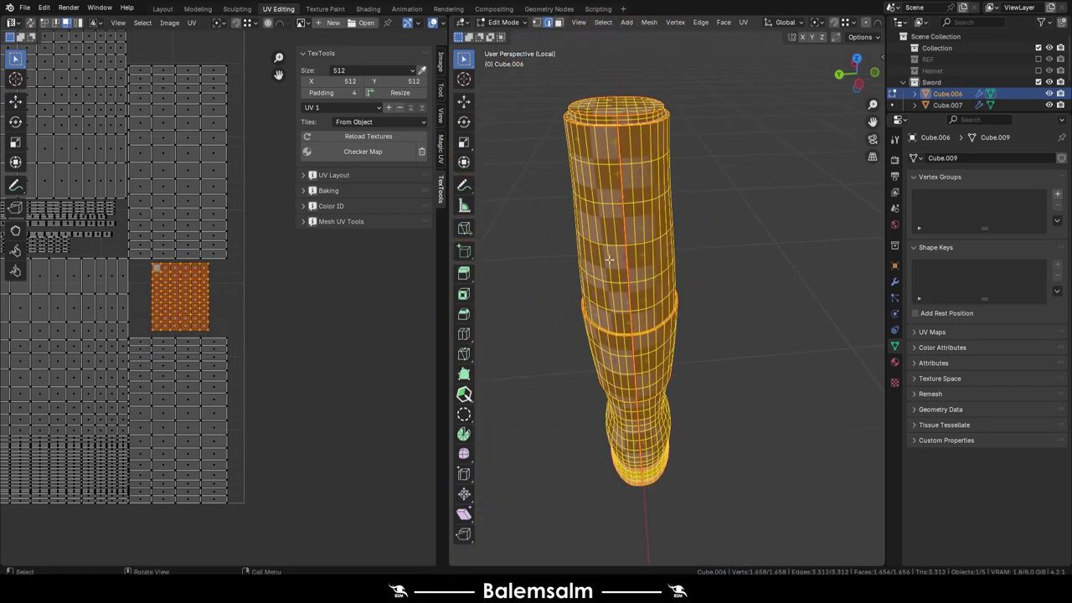
pyautogui.scroll(4, 610, 260)
pyautogui.scroll(-2, 311, 371)
pyautogui.scroll(3, 311, 372)
# Step: Save, reposition the selected island, and slightly resize the crossguard's UV island
pyautogui.hotkey('ctrl', 's')
pyautogui.press('g')
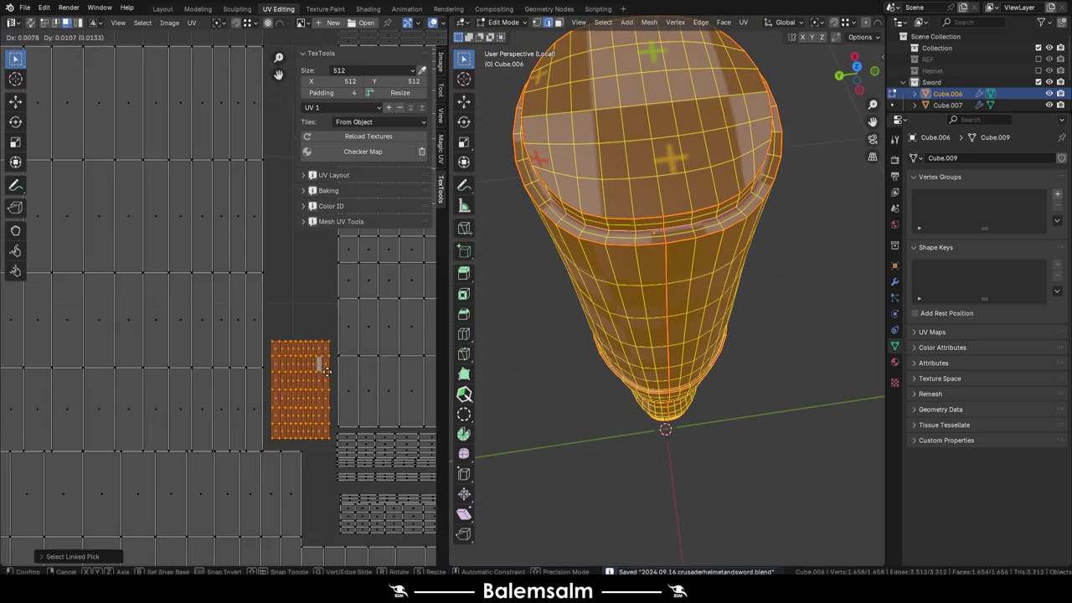
pyautogui.click(327, 371)
pyautogui.scroll(-6, 164, 321)
pyautogui.click(279, 277)
pyautogui.scroll(2, 373, 392)
pyautogui.scroll(-2, 241, 306)
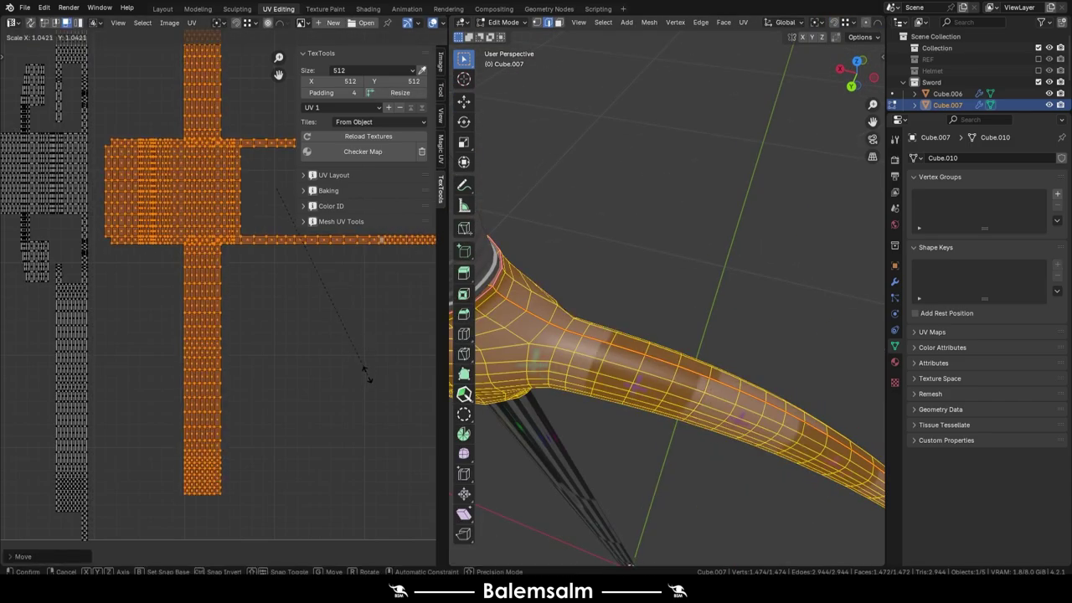
pyautogui.click(295, 388)
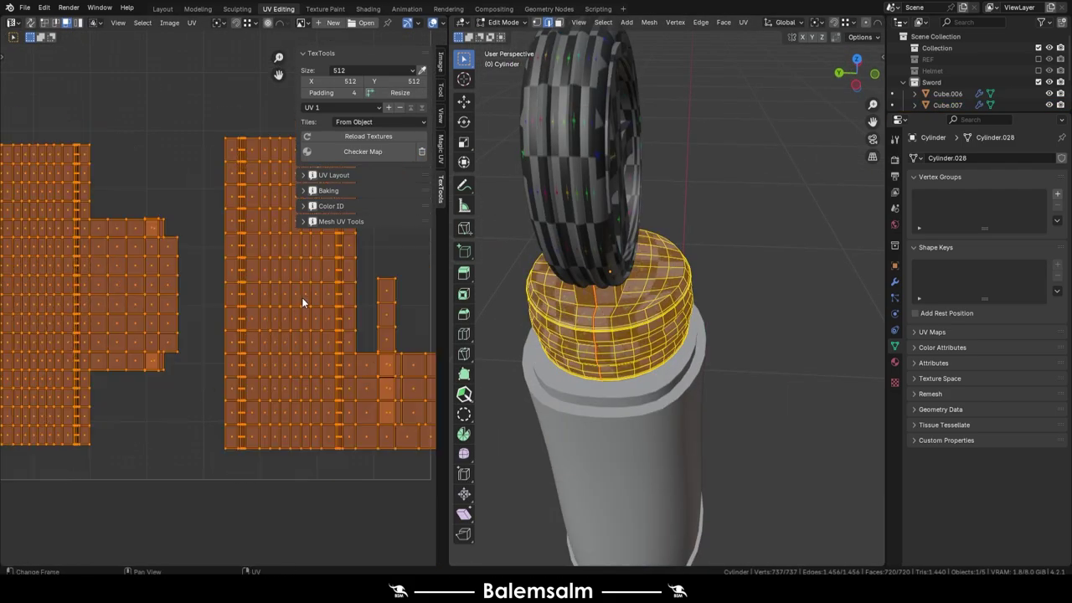
# Step: Unwrap the capped cylinder, pack its UV islands, and scale the left island to an even size
pyautogui.click(251, 300)
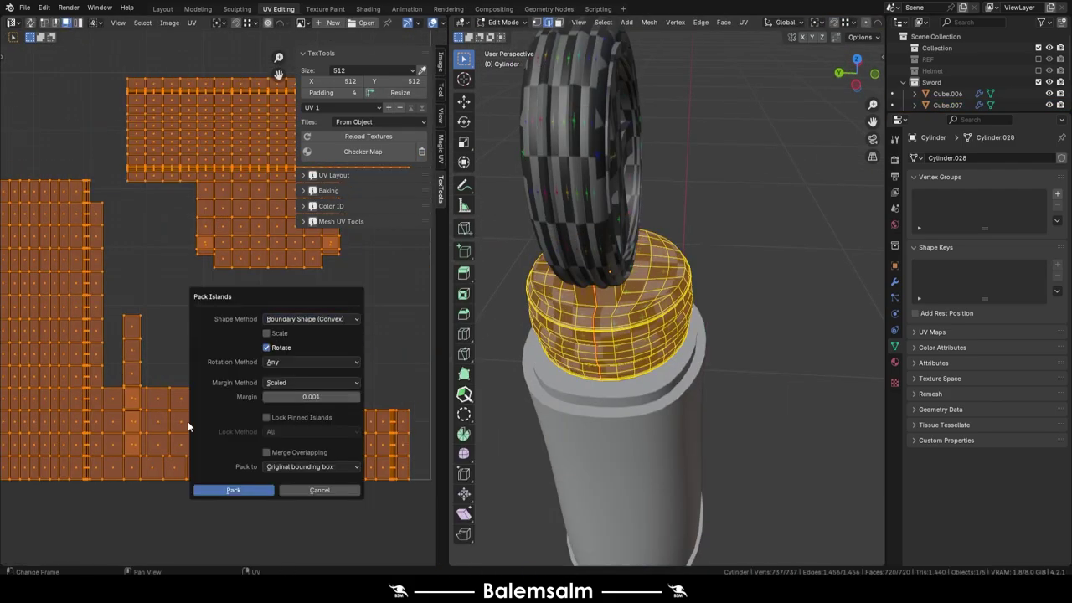
pyautogui.press('Escape')
pyautogui.hotkey('ctrl', 'z')
pyautogui.hotkey('ctrl', 'z')
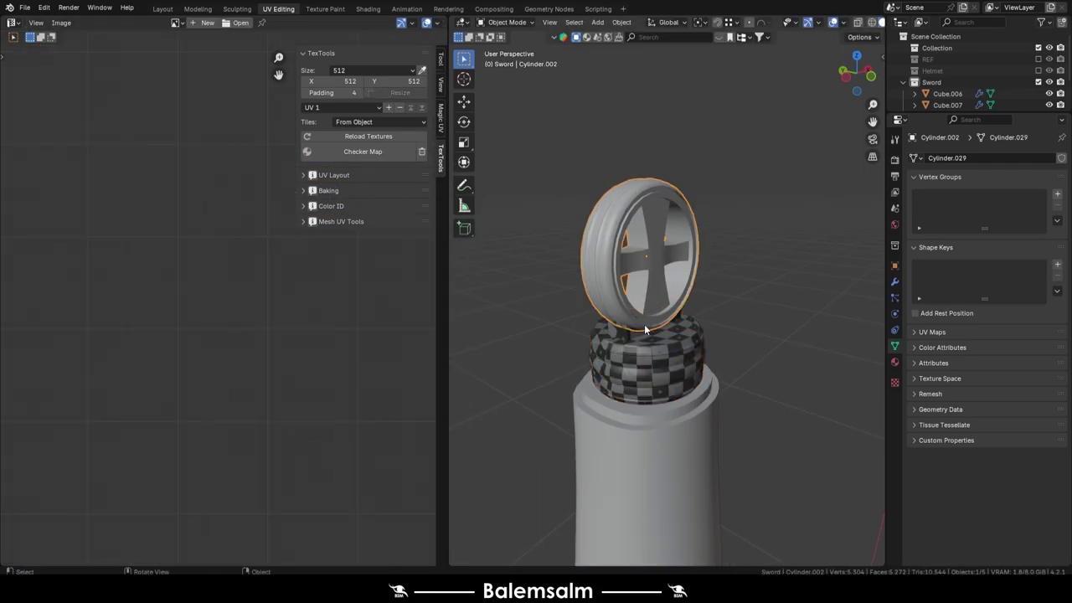
pyautogui.press('Tab')
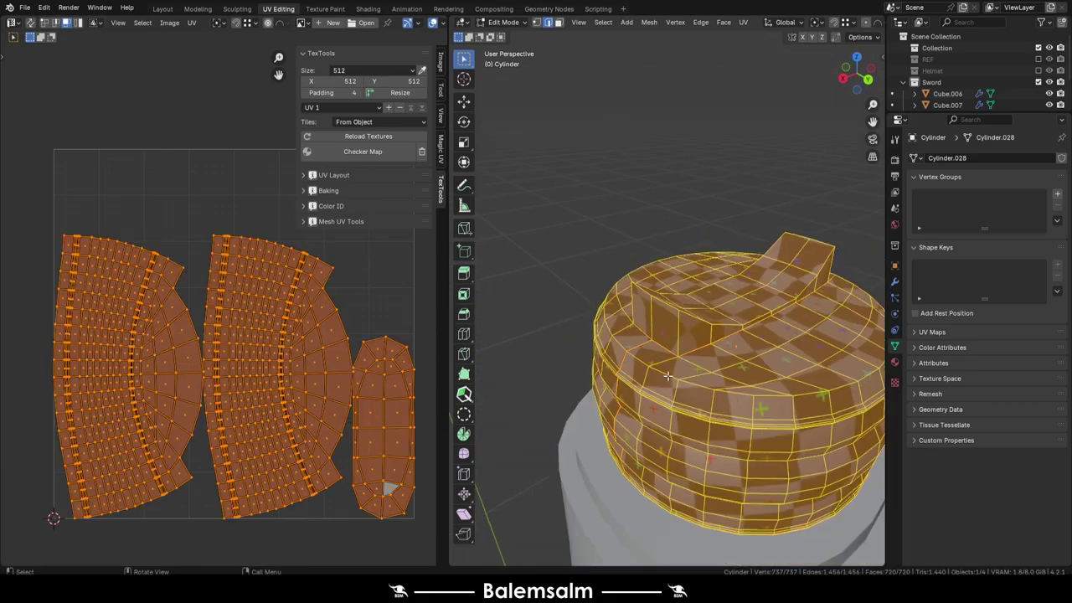
pyautogui.press('q')
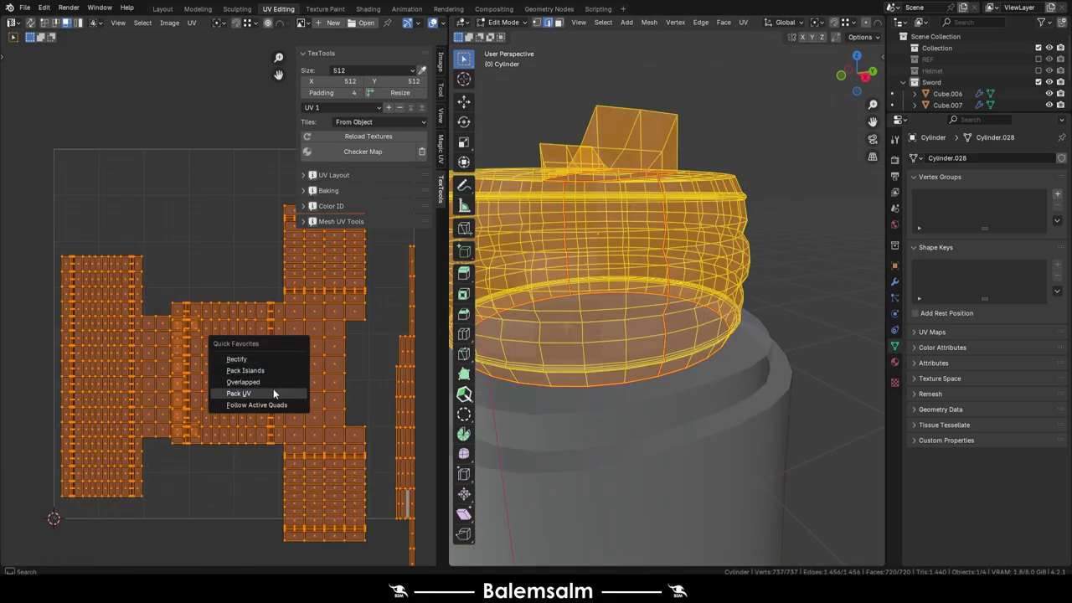
pyautogui.click(274, 393)
pyautogui.press('q')
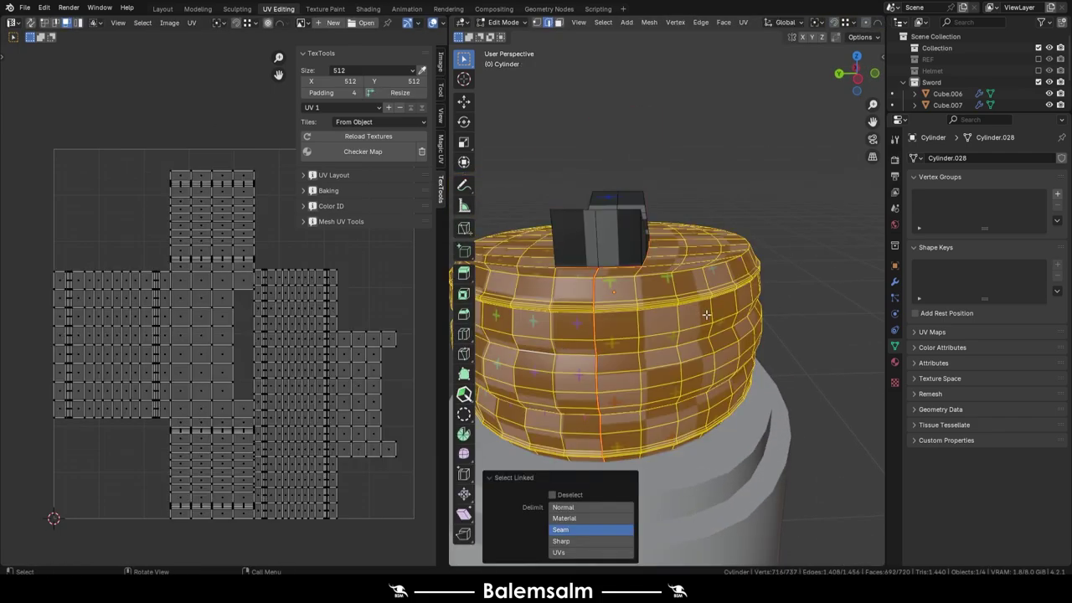
pyautogui.press('l')
pyautogui.press('s')
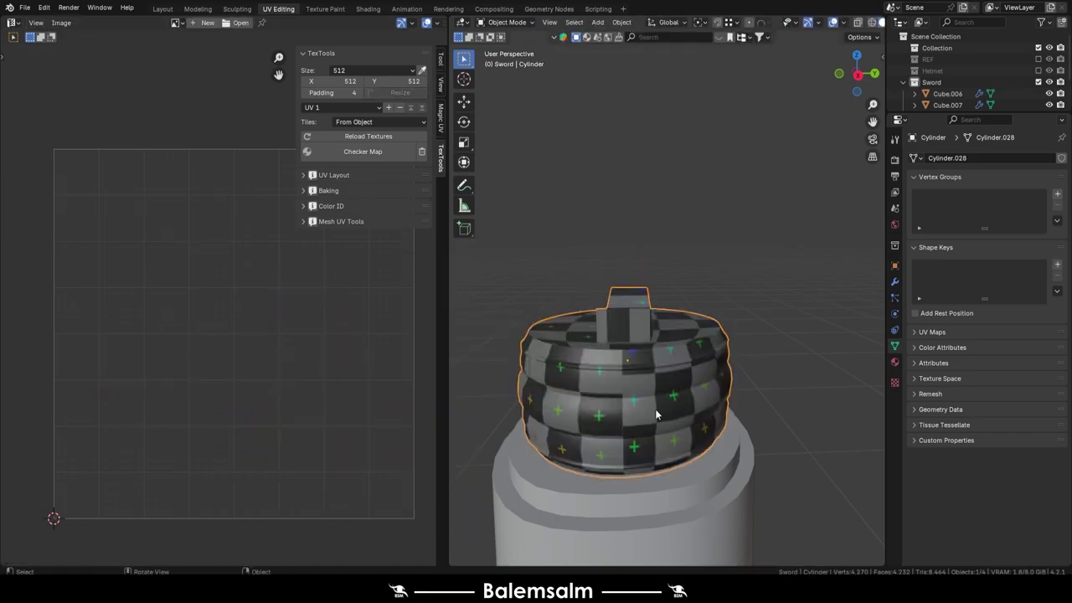
pyautogui.press('Tab')
pyautogui.press('l')
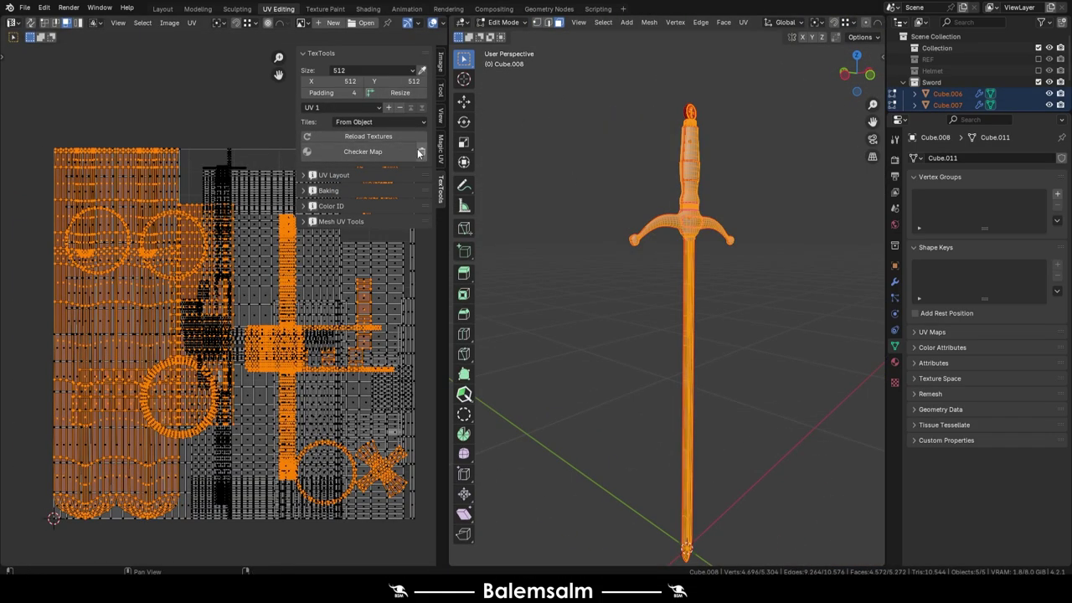
# Step: Apply the 2048 TexTools texture size to the sword parts and save the file
pyautogui.click(398, 178)
pyautogui.press('Tab')
pyautogui.hotkey('ctrl', 's')
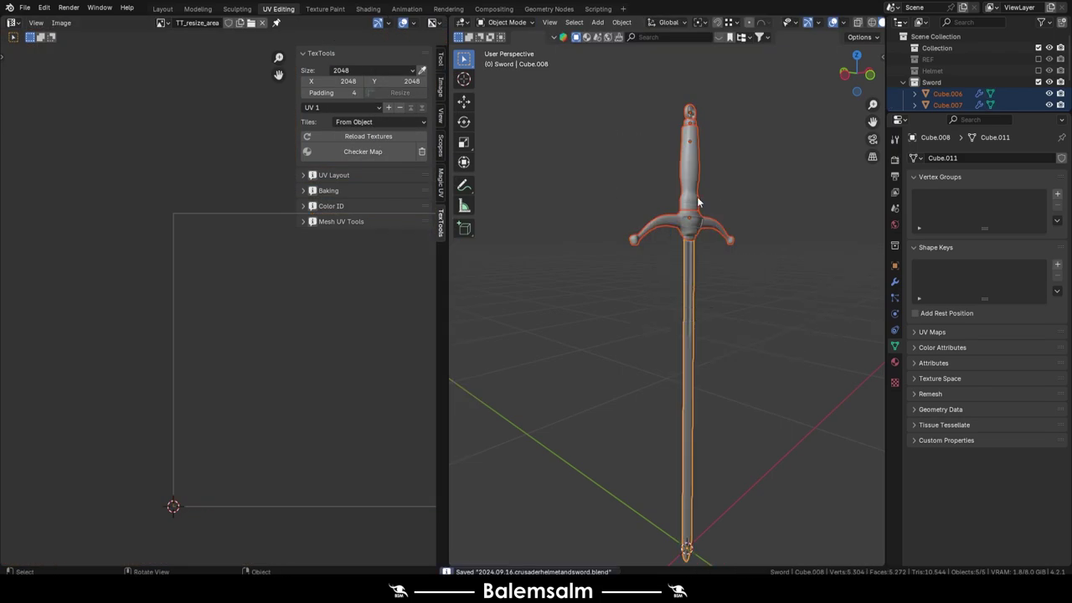
# Step: Add a new material to the sword and start naming it in the 240916.sword.mat series
pyautogui.click(956, 207)
pyautogui.doubleClick(956, 207)
pyautogui.write('2408')
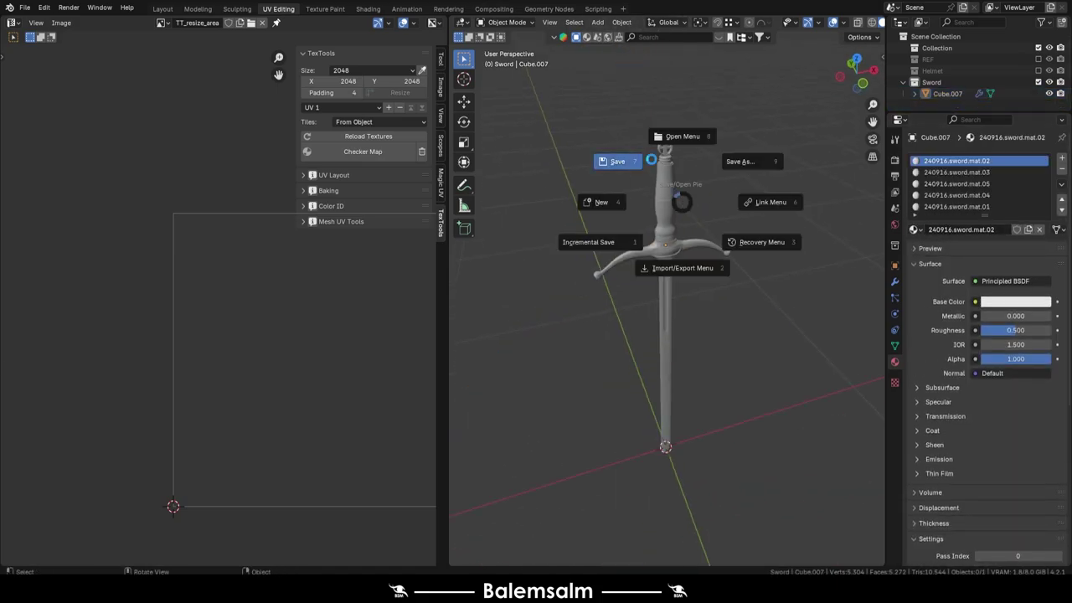
# Step: Adjust the viewport zoom around the blade just below the crossguard
pyautogui.scroll(-5, 679, 215)
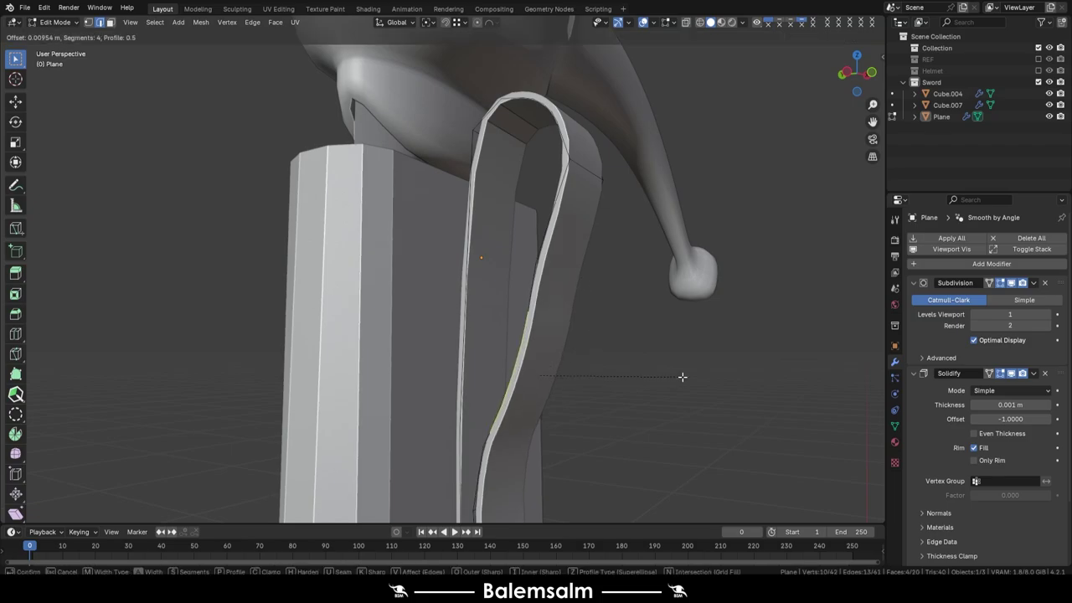
# Step: Finish the bevel on the strap and turn its inset face into a circle
pyautogui.press('Escape')
pyautogui.press('KP_3')
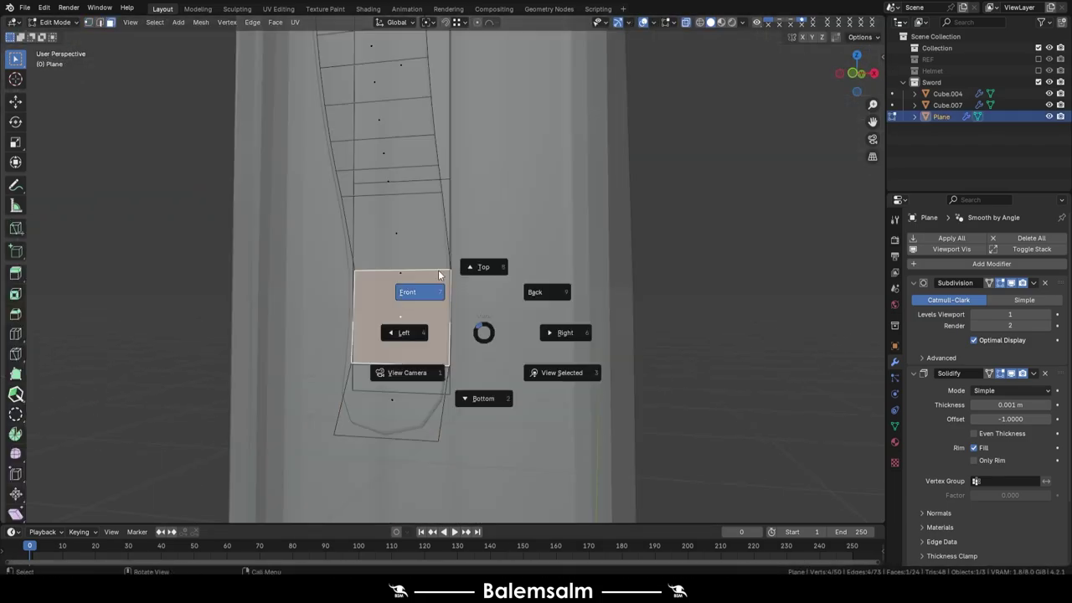
pyautogui.rightClick(503, 291)
pyautogui.click(586, 293)
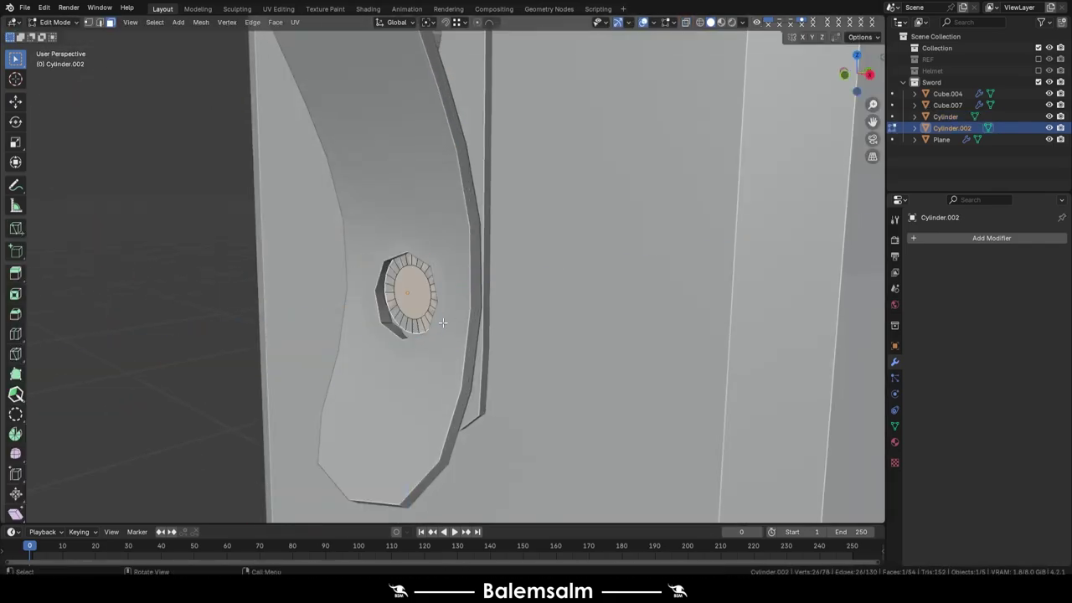
# Step: Select and grow an edge loop on the strap, then apply all modifiers on the scabbard parts
pyautogui.keyDown('alt'); pyautogui.click(476, 262); pyautogui.keyUp('alt')
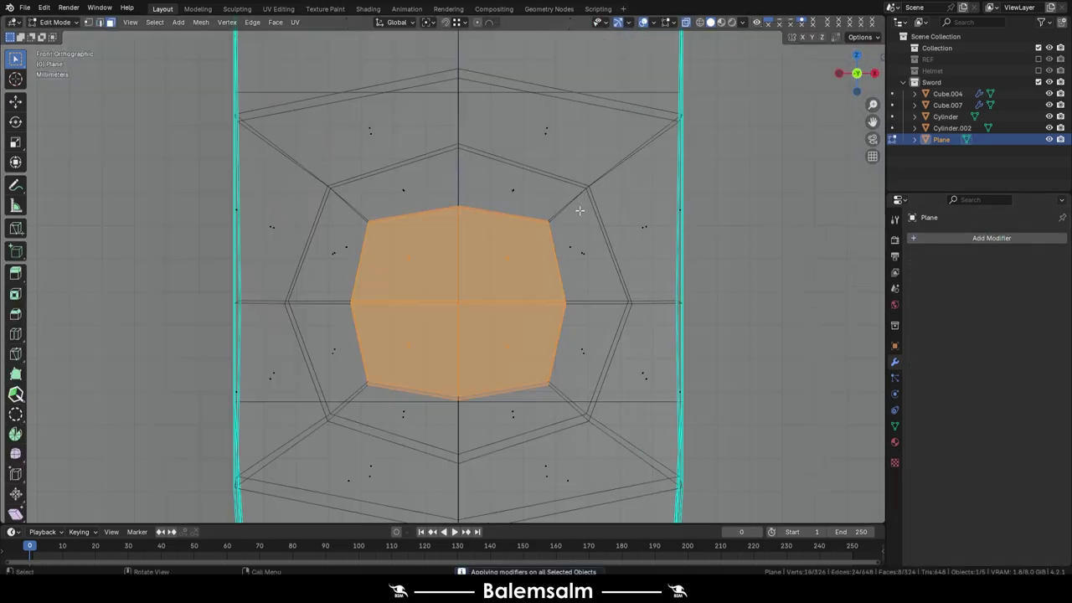
pyautogui.press('ctrl+KP_Add')
pyautogui.press('KP_3')
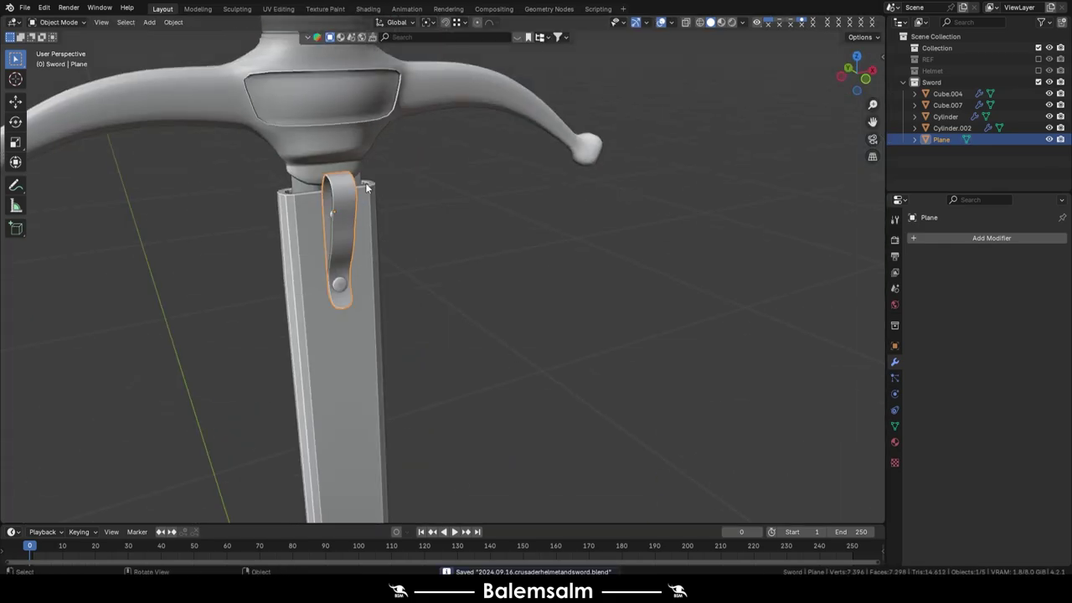
pyautogui.click(309, 224)
pyautogui.click(940, 239)
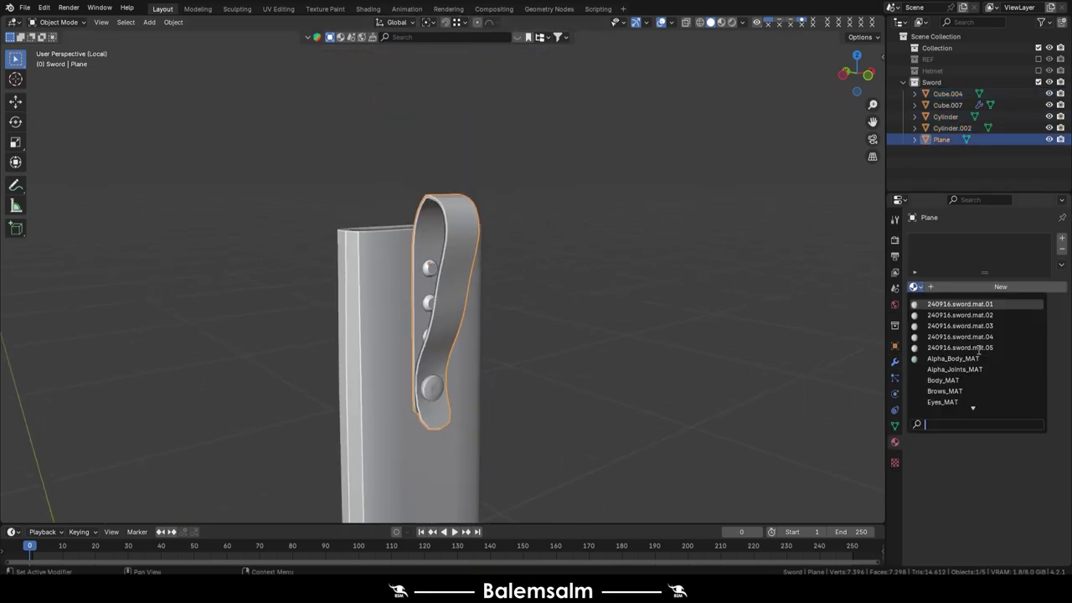
# Step: Assign sword materials to the strap and rivets, naming the last 240916.sword.mat.08
pyautogui.click(971, 347)
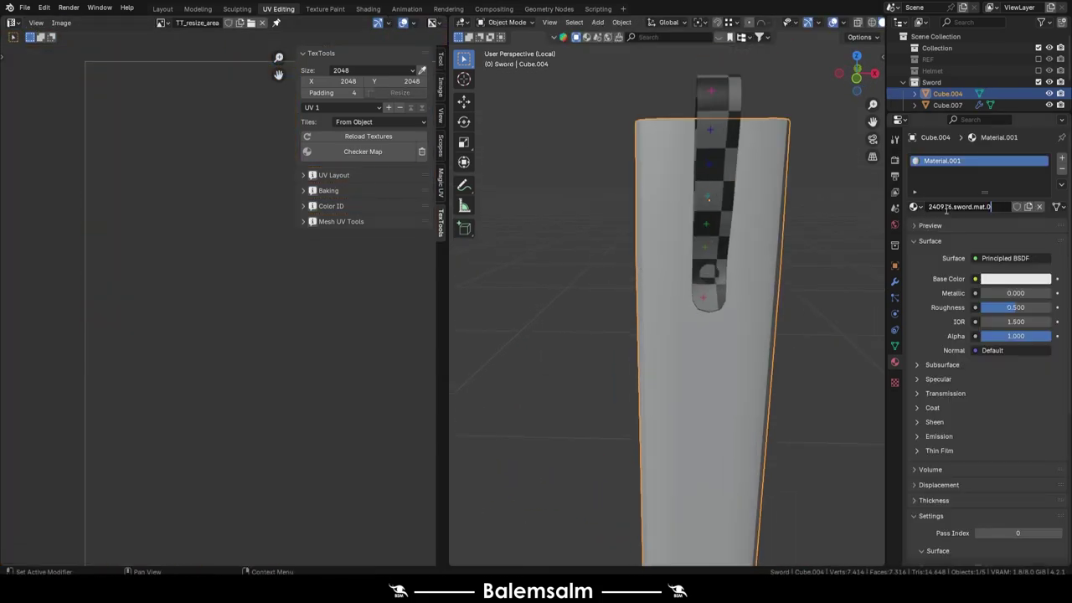
pyautogui.press('Return')
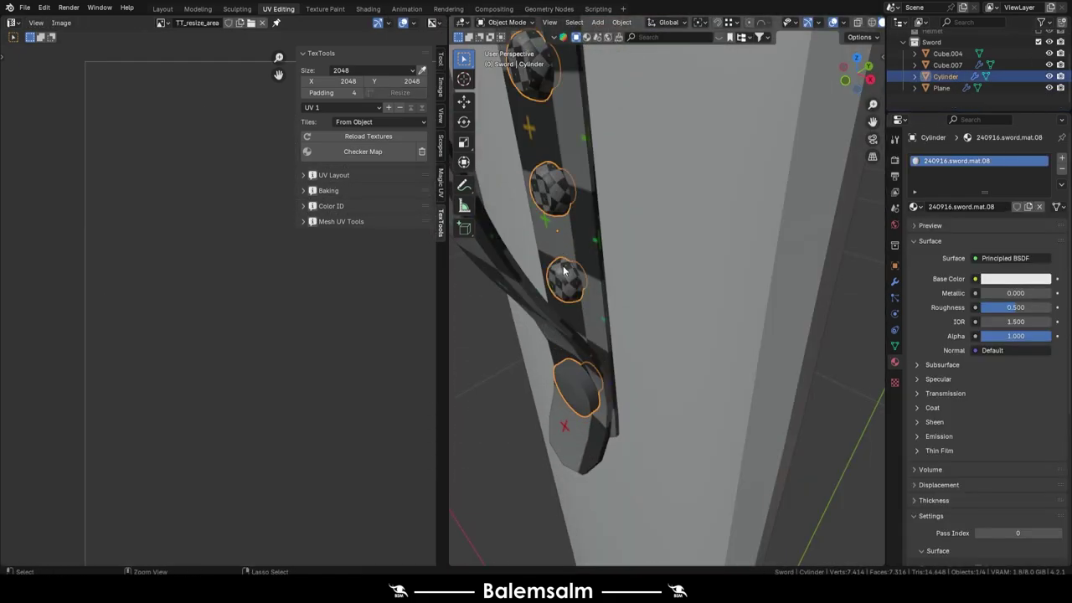
pyautogui.click(647, 118)
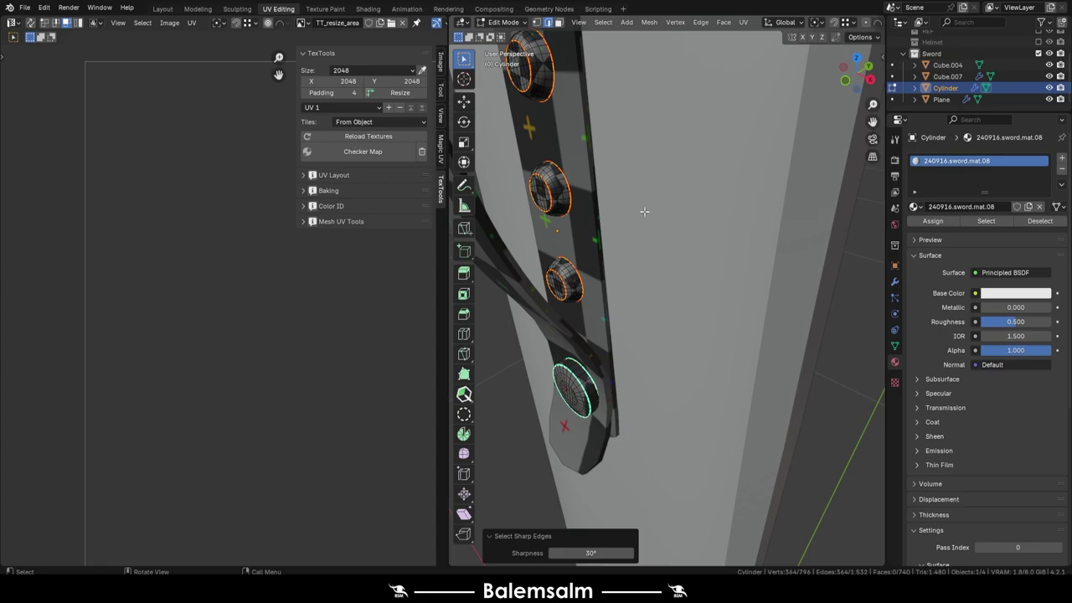
# Step: Join the strap and rivets into the scabbard object and save the file
pyautogui.hotkey('ctrl', 'j')
pyautogui.hotkey('ctrl', 's')
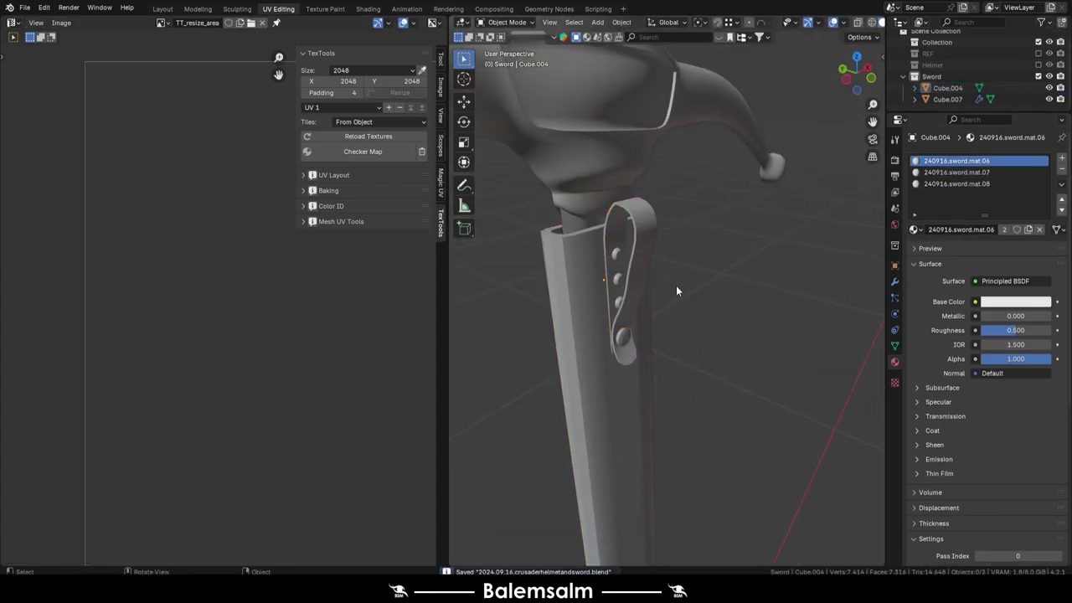
pyautogui.moveTo(675, 285); pyautogui.dragTo(626, 209, button='middle')
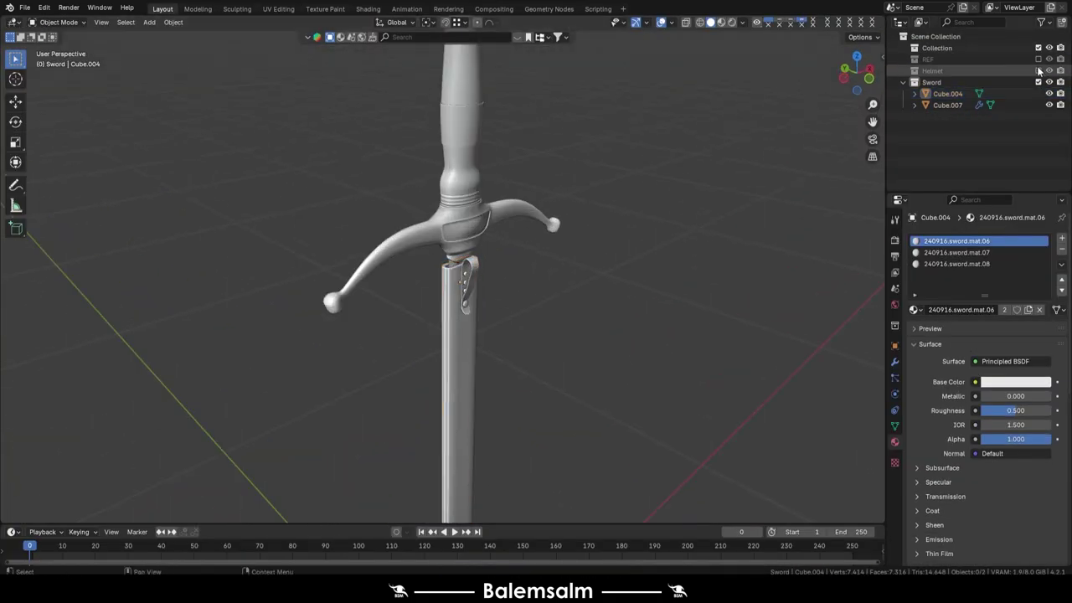
# Step: Make the Helmet collection visible, isolate the helmet, and pack its UV islands
pyautogui.click(1039, 71)
pyautogui.hotkey('ctrl', 's')
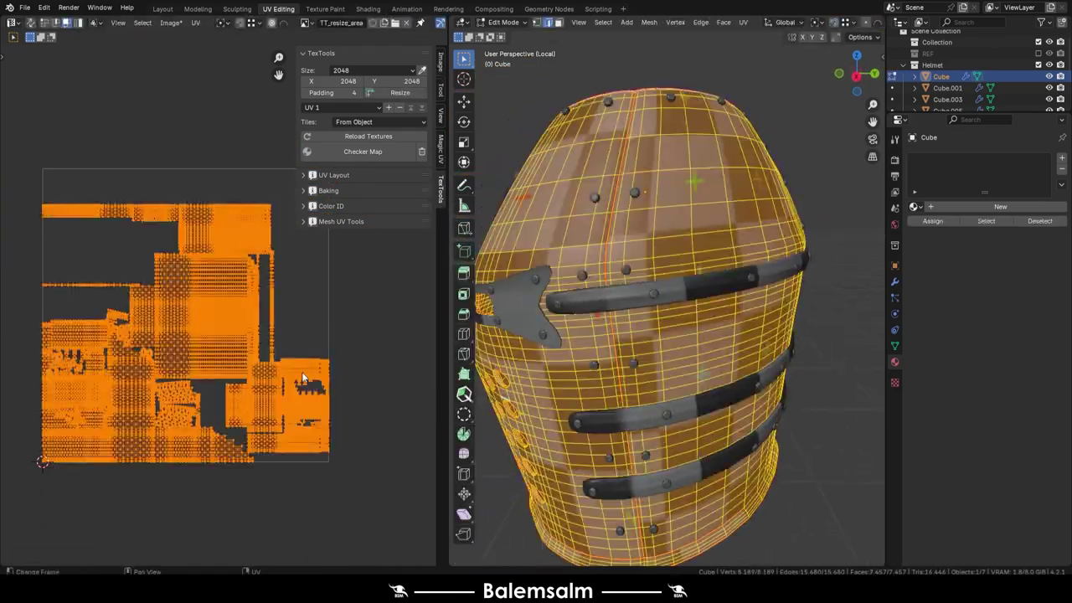
pyautogui.hotkey('ctrl', 'p')
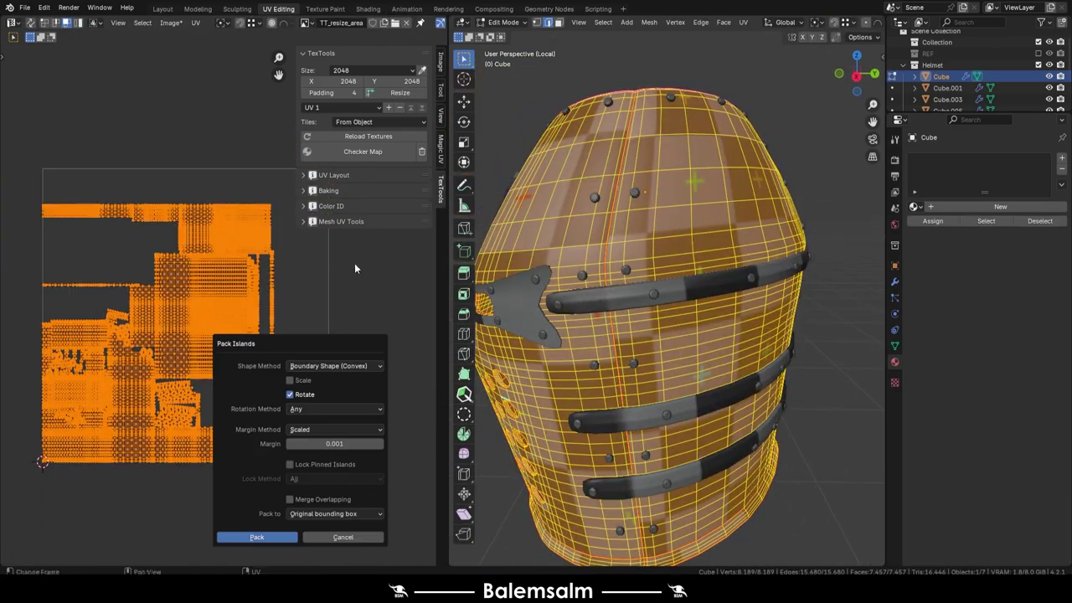
pyautogui.press('Return')
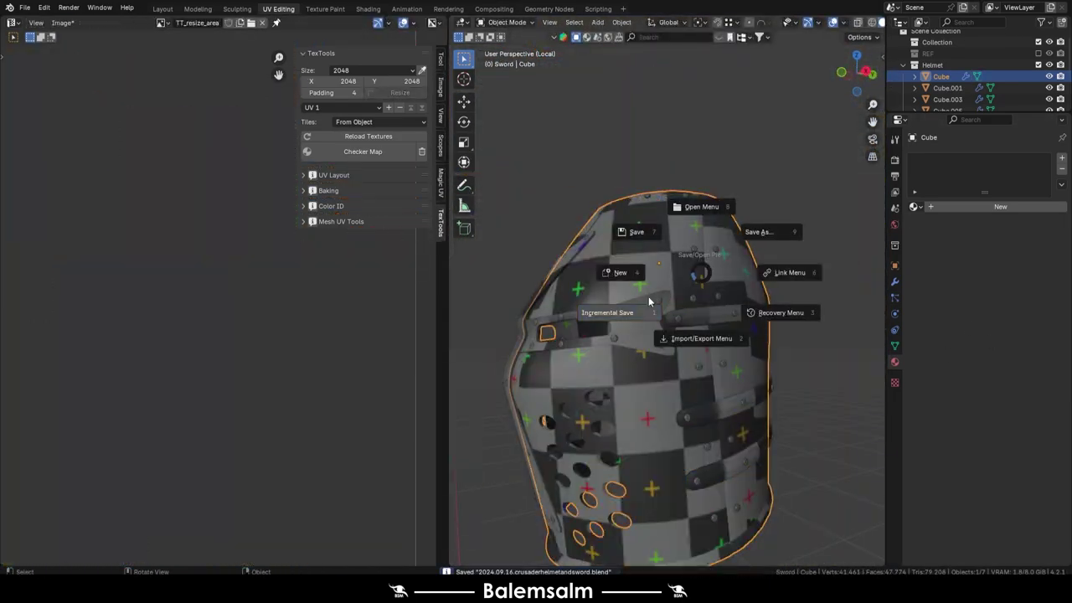
# Step: Save the file and give the straps a new material named 240916.helmet.mat.02
pyautogui.click(624, 271)
pyautogui.click(943, 207)
pyautogui.doubleClick(958, 206)
pyautogui.write('240916.sword.mat.06')
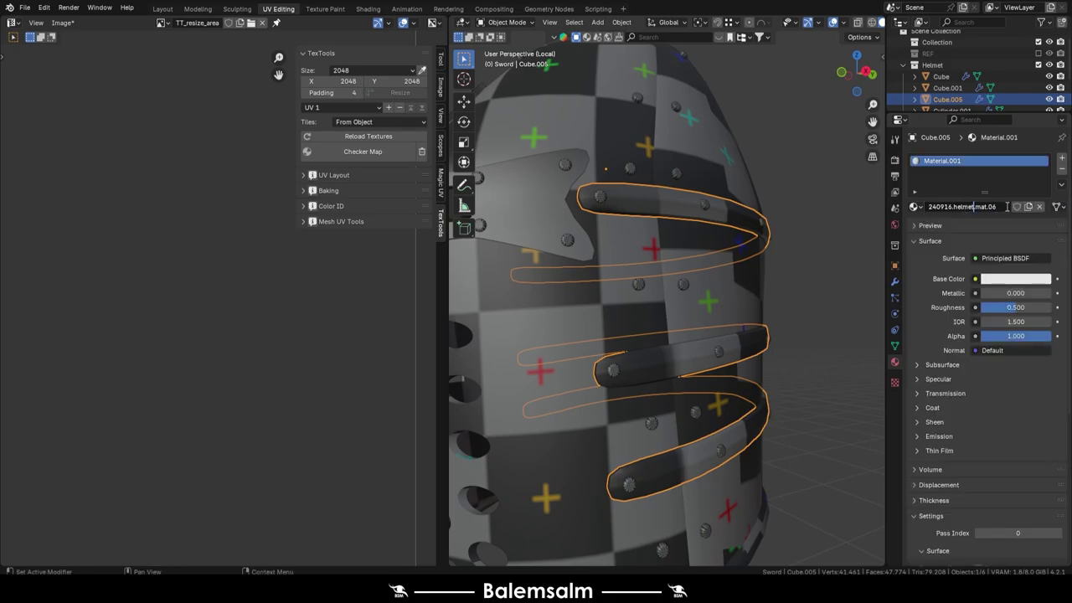
pyautogui.press('Return')
# Step: Smart UV Project the straps and select the whole strap mesh with see-through off
pyautogui.press('Tab')
pyautogui.click(694, 370)
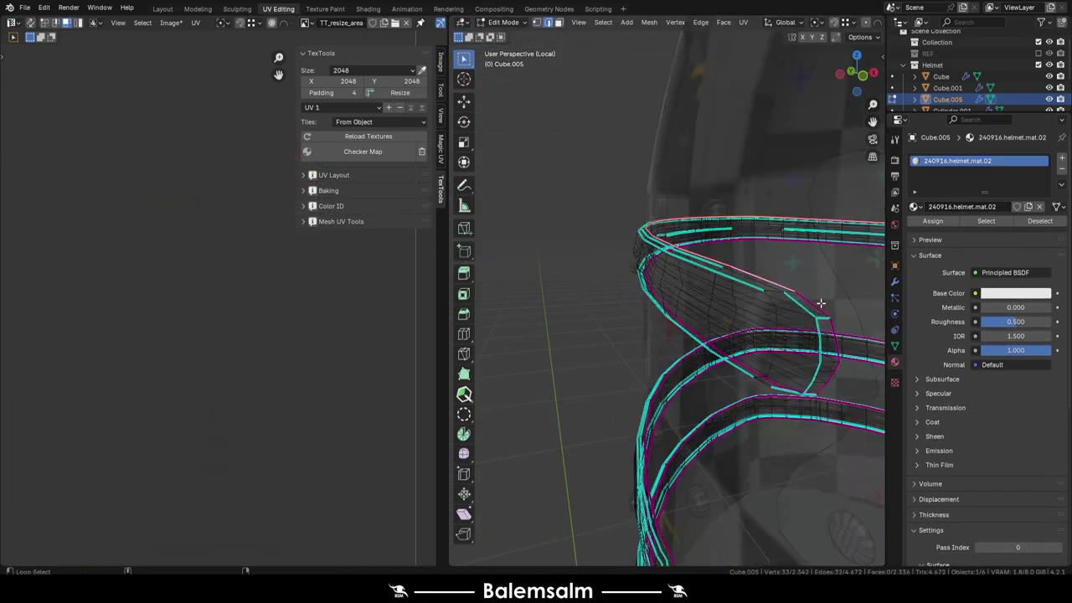
pyautogui.click(603, 22)
pyautogui.click(620, 148)
pyautogui.hotkey('alt', 'z')
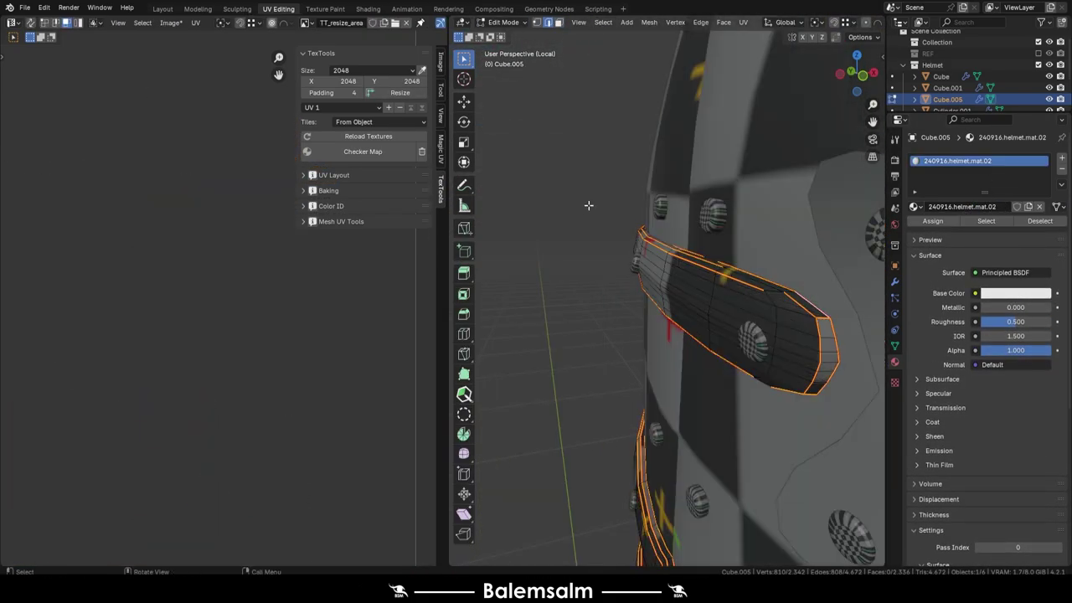
pyautogui.click(603, 22)
pyautogui.click(619, 37)
pyautogui.moveTo(617, 299); pyautogui.dragTo(660, 278, button='middle')
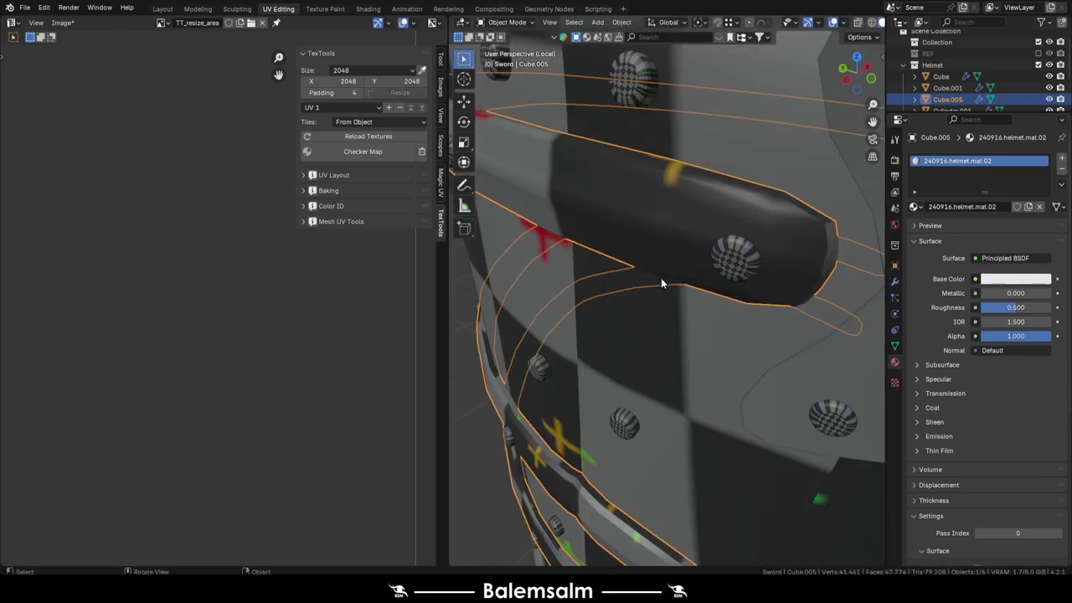
# Step: Select the edge loops at the strap ends as seams for unwrapping
pyautogui.press('u')
pyautogui.keyDown('alt'); pyautogui.click(772, 271); pyautogui.keyUp('alt')
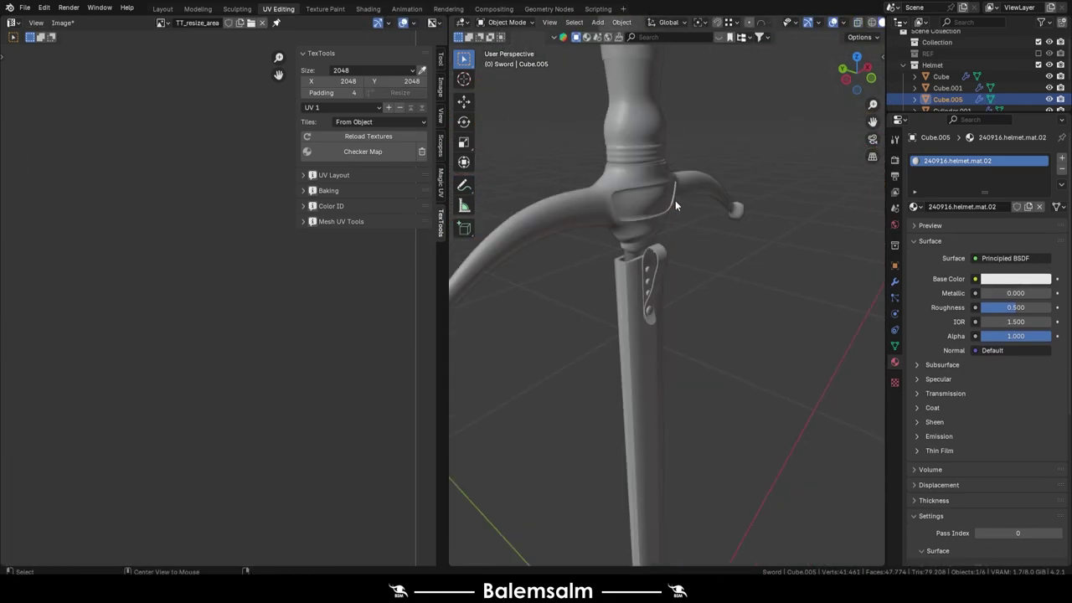
pyautogui.moveTo(699, 235)
pyautogui.mouseDown(button='middle')
pyautogui.moveTo(713, 470)
pyautogui.moveTo(634, 324)
pyautogui.mouseUp(button='middle')
pyautogui.keyDown('alt'); pyautogui.keyDown('shift'); pyautogui.click(712, 470); pyautogui.keyUp('shift'); pyautogui.keyUp('alt')
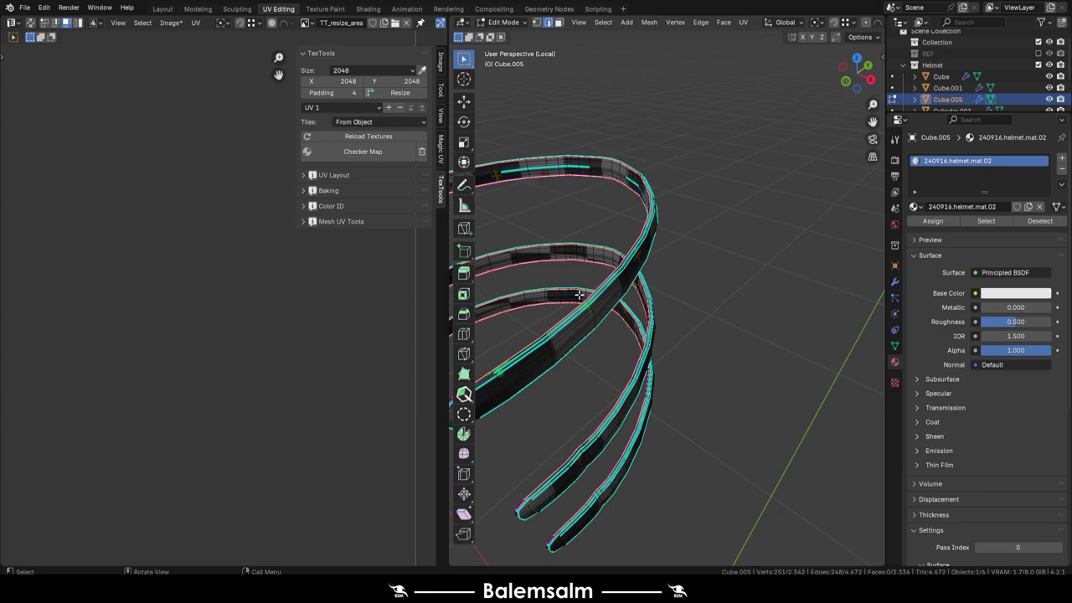
pyautogui.keyDown('alt'); pyautogui.keyDown('shift'); pyautogui.click(641, 394); pyautogui.keyUp('shift'); pyautogui.keyUp('alt')
pyautogui.moveTo(641, 394); pyautogui.dragTo(732, 350, button='middle')
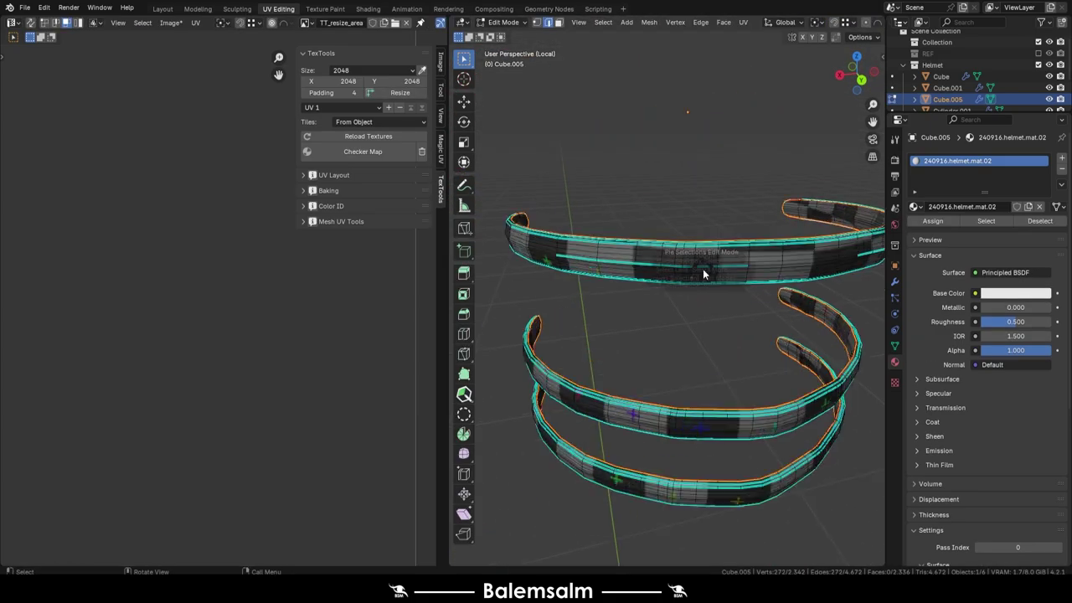
# Step: Give the helmet shell a new material 240916.helmet.mat.01 and pack its UV islands
pyautogui.click(964, 207)
pyautogui.doubleClick(963, 207)
pyautogui.write('240916.sword.mat.06')
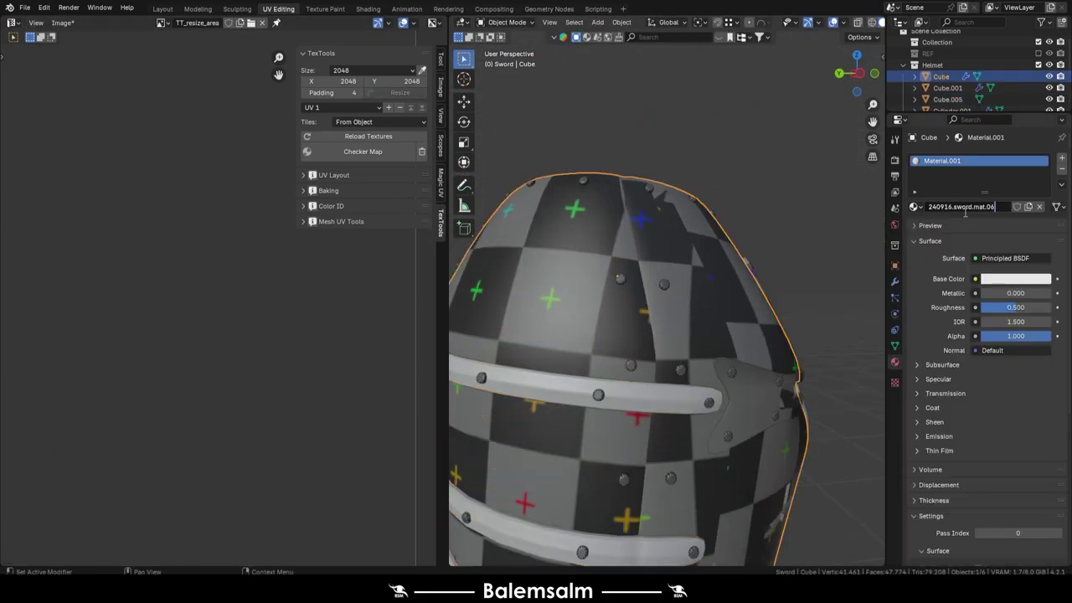
pyautogui.moveTo(670, 335); pyautogui.dragTo(841, 294, button='middle')
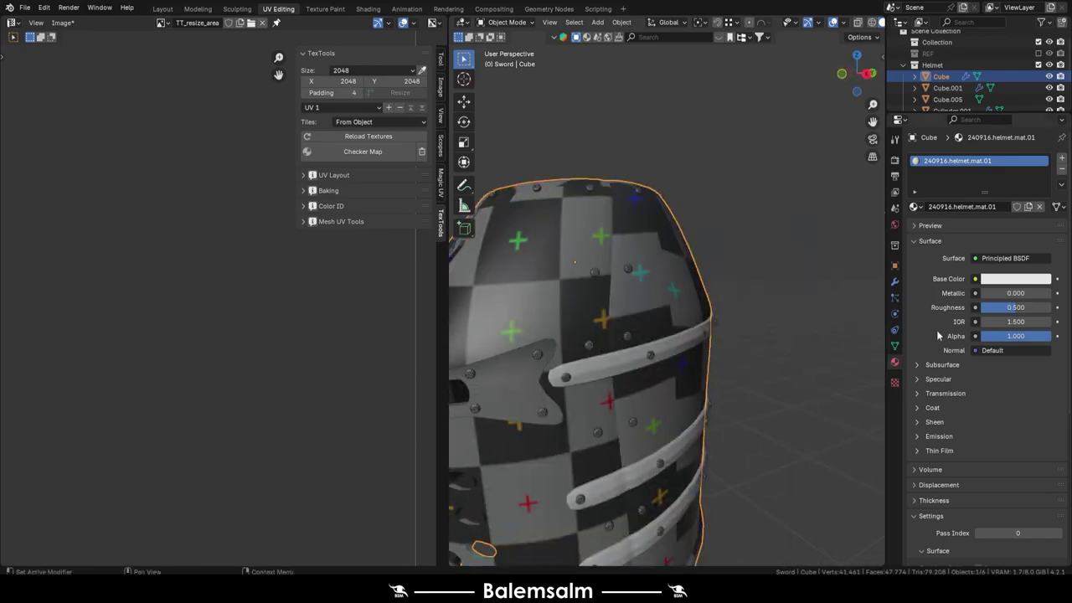
pyautogui.press('Tab')
pyautogui.click(193, 354)
# Step: Unwrap the rivets, assign them the helmet material, and select the visor for mesh editing
pyautogui.click(649, 22)
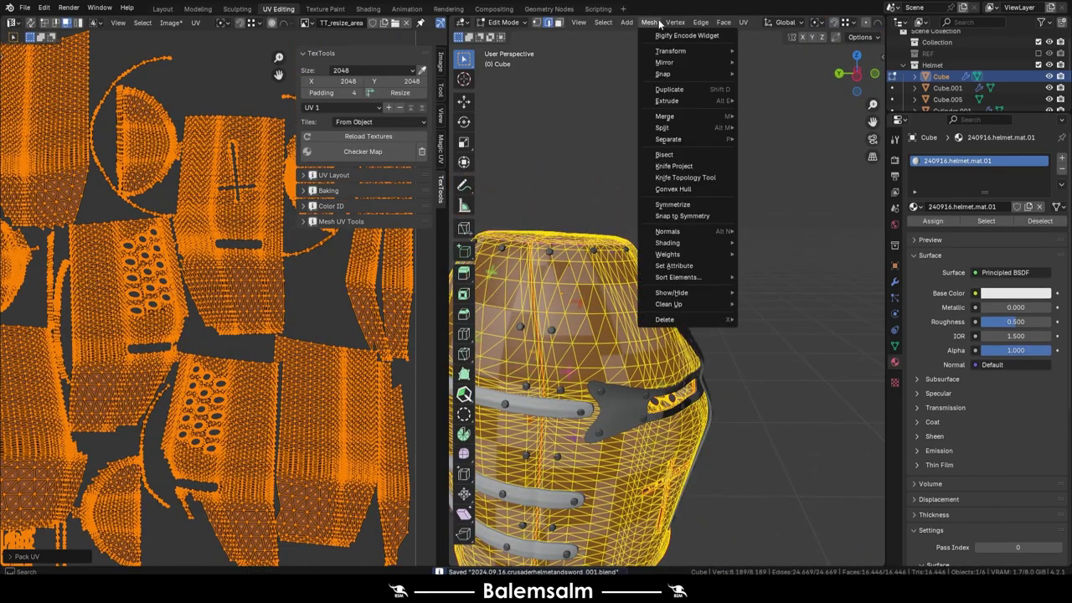
pyautogui.click(768, 109)
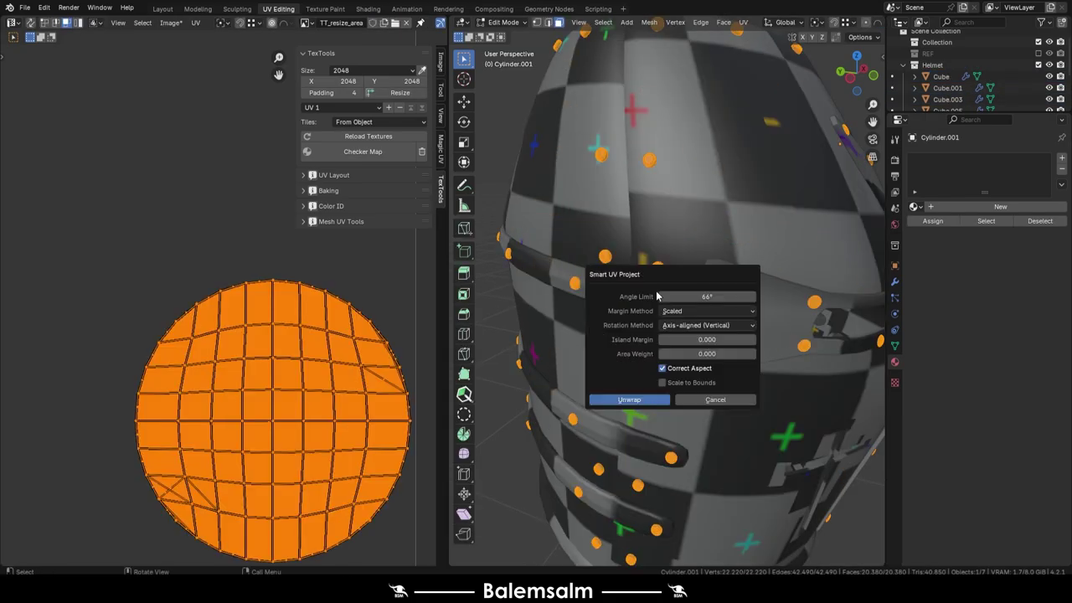
pyautogui.write('240916.helmet.mat.01')
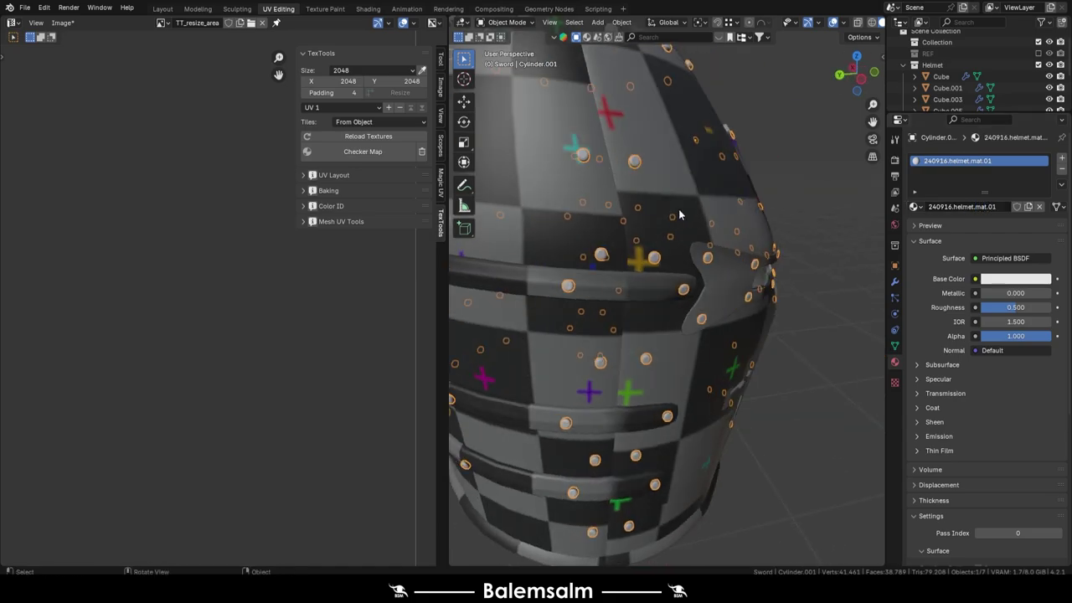
pyautogui.click(793, 315)
pyautogui.press('Tab')
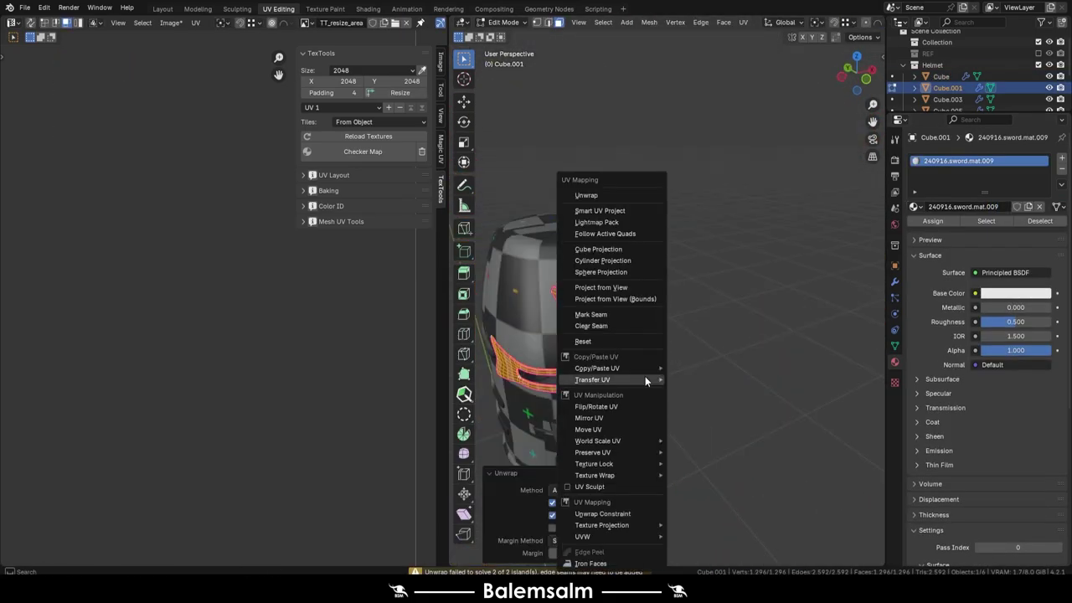
# Step: Remove the checker preview, convert the shell's triangles to quads, and pack all its UV islands
pyautogui.click(421, 151)
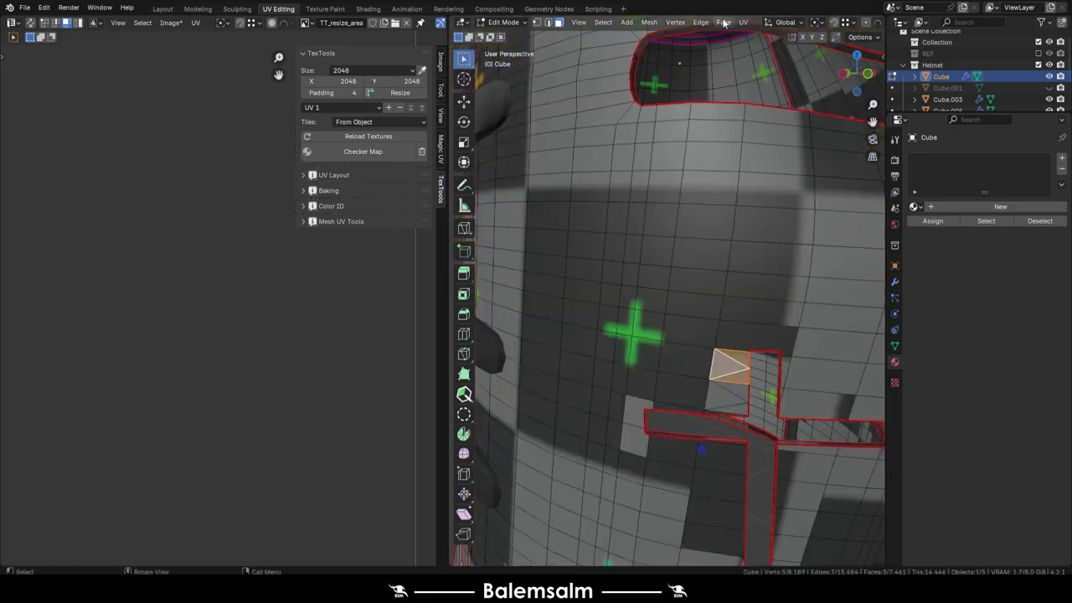
pyautogui.click(724, 23)
pyautogui.click(763, 196)
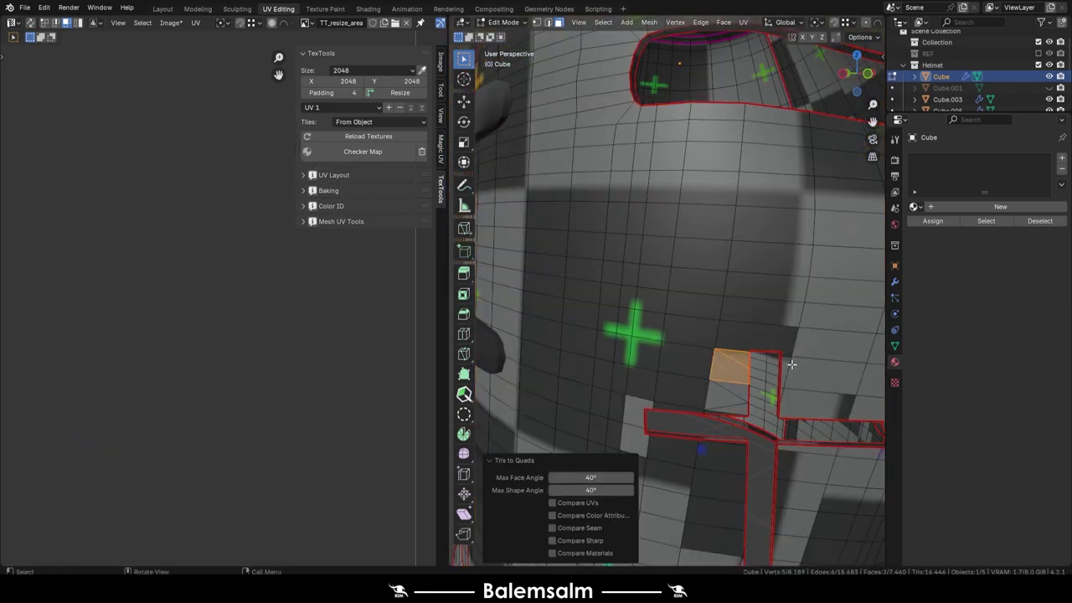
pyautogui.click(619, 216)
pyautogui.click(724, 22)
pyautogui.press('Escape')
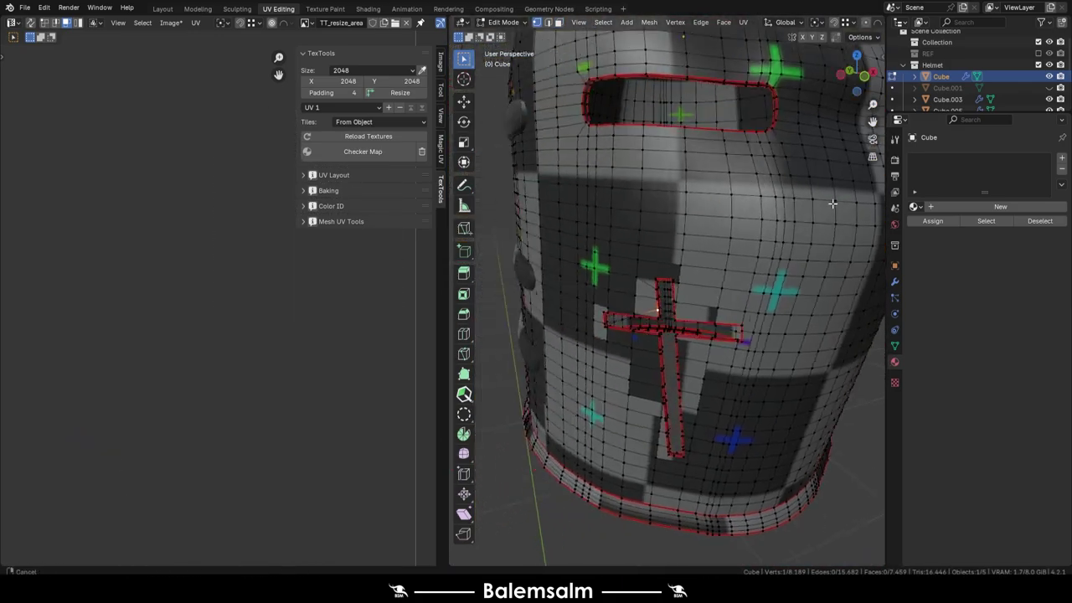
pyautogui.press('a')
pyautogui.click(227, 429)
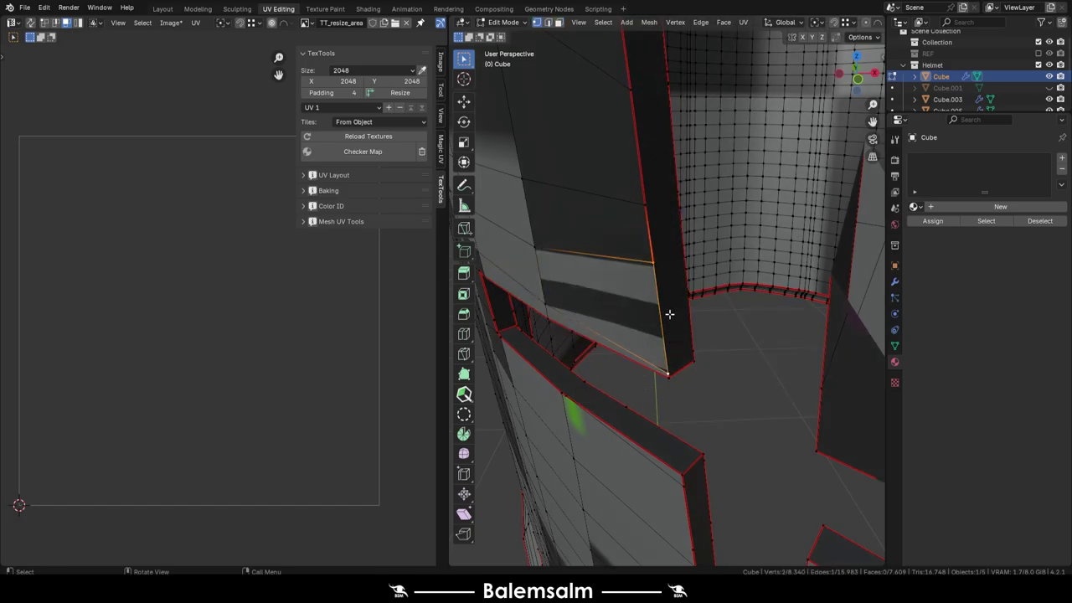
# Step: Unwrap the helmet bands, save the file, and display the helmet's third material
pyautogui.press('u')
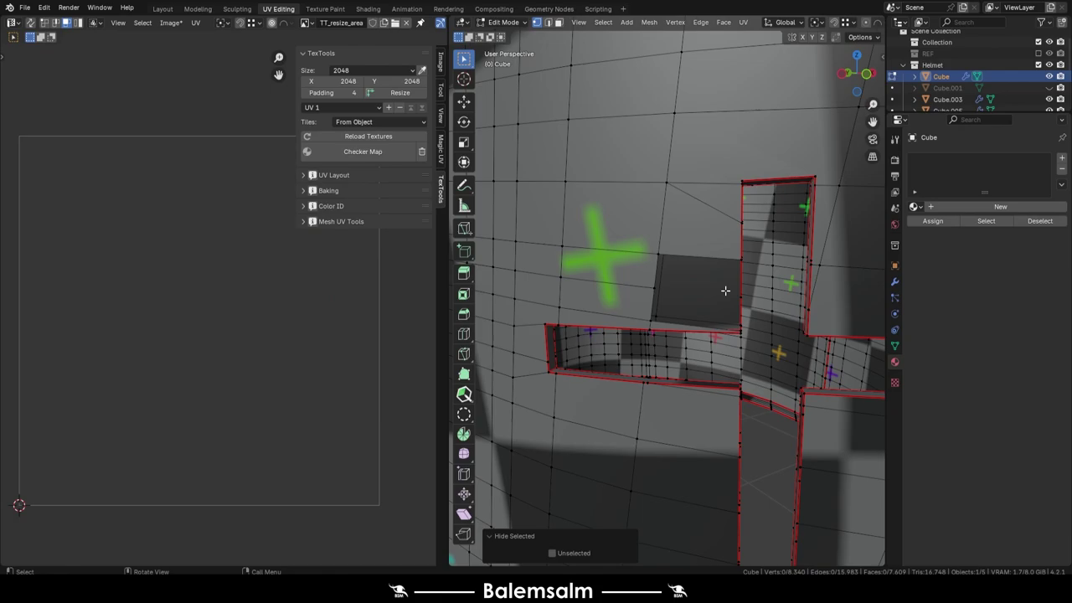
pyautogui.hotkey('ctrl', 's')
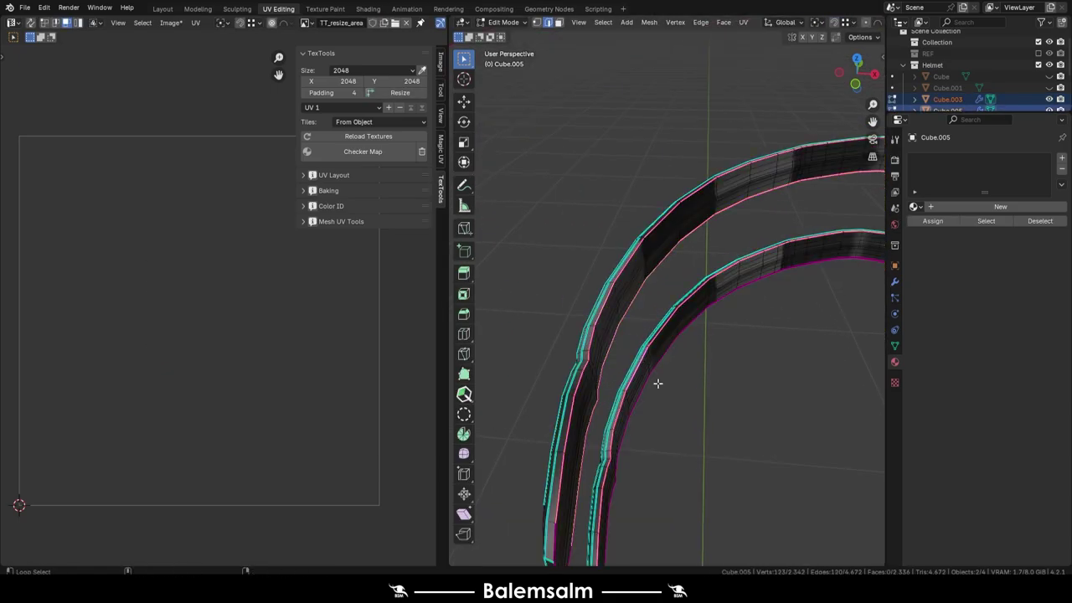
pyautogui.moveTo(658, 384)
pyautogui.mouseDown(button='middle')
pyautogui.moveTo(629, 450)
pyautogui.moveTo(641, 302)
pyautogui.moveTo(756, 462)
pyautogui.mouseUp(button='middle')
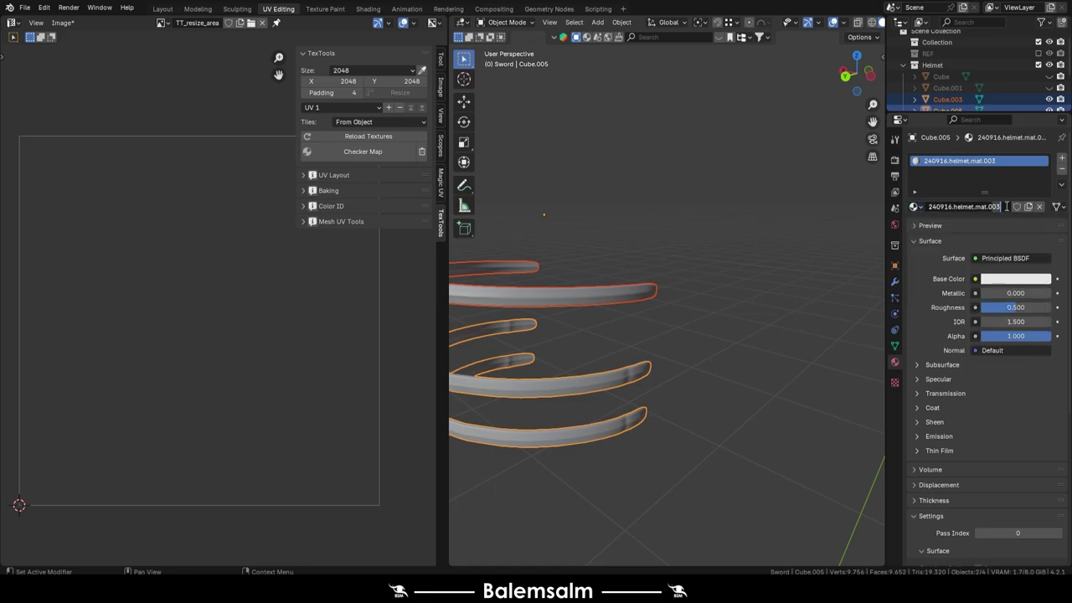
pyautogui.click(916, 206)
pyautogui.click(982, 253)
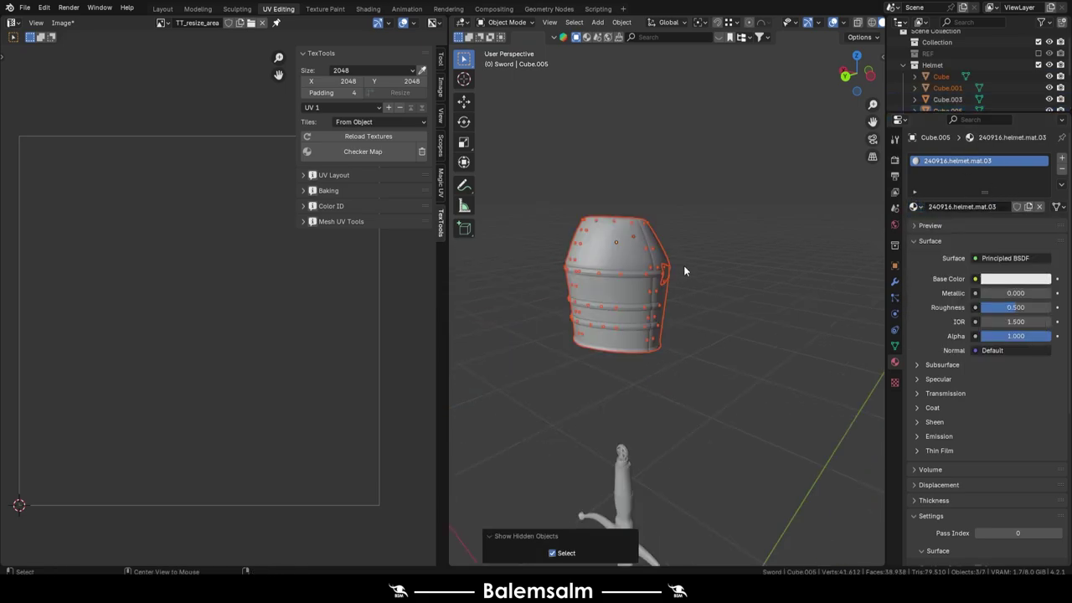
# Step: Return to the Layout workspace and preview the whole scene in Rendered shading
pyautogui.click(162, 8)
pyautogui.click(738, 22)
pyautogui.click(636, 80)
pyautogui.moveTo(402, 443); pyautogui.dragTo(437, 445, button='middle')
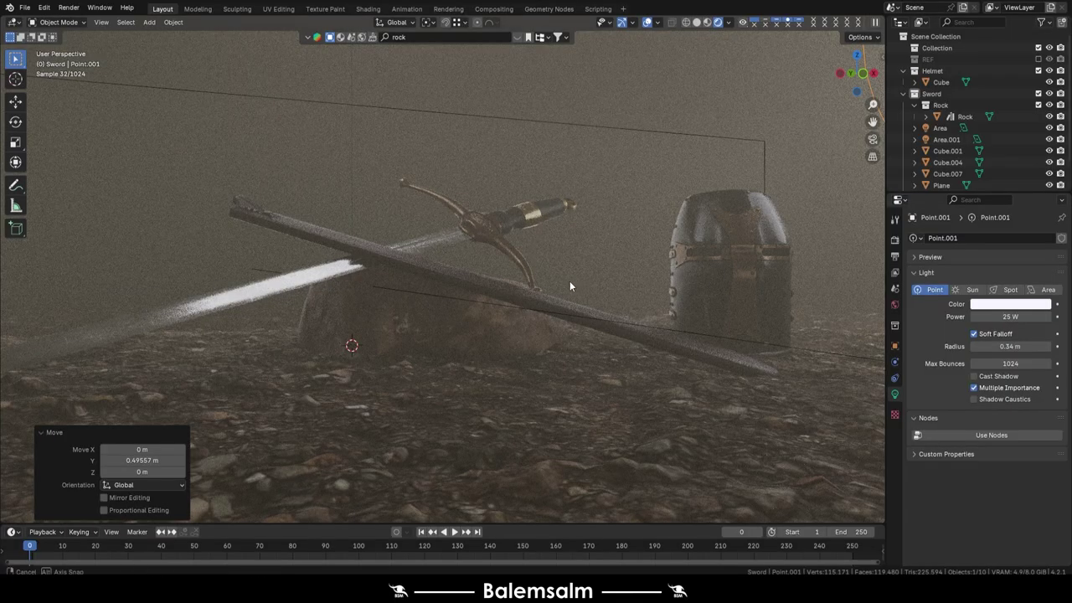
# Step: Orbit and zoom the rendered view onto the sword and helmet, then select the helmet
pyautogui.moveTo(569, 286); pyautogui.dragTo(617, 299, button='middle')
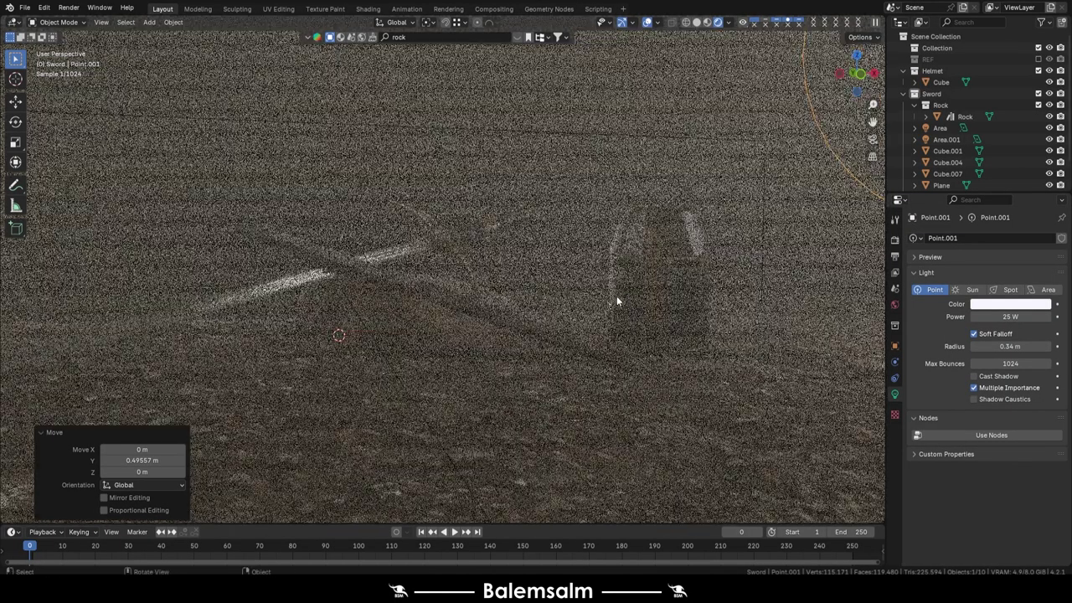
pyautogui.scroll(5, 615, 286)
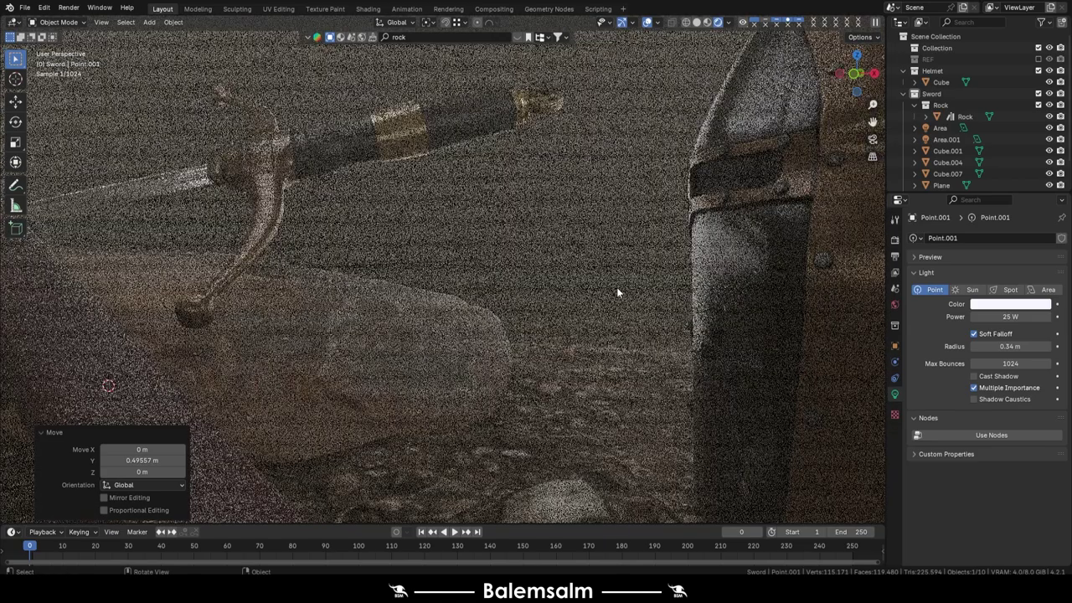
pyautogui.moveTo(616, 286)
pyautogui.mouseDown(button='middle')
pyautogui.moveTo(570, 289)
pyautogui.moveTo(830, 381)
pyautogui.mouseUp(button='middle')
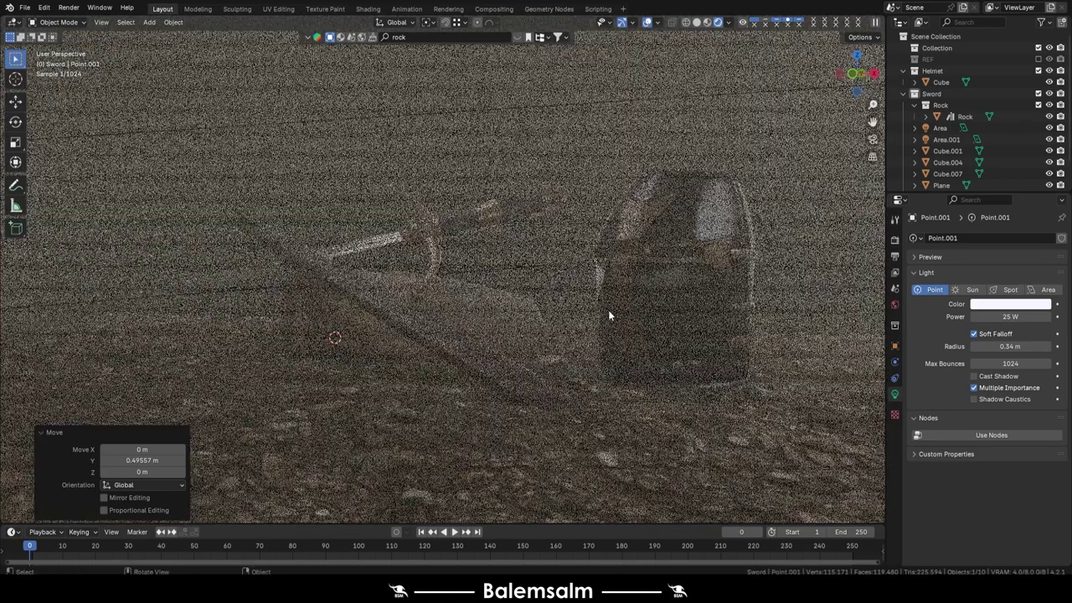
pyautogui.moveTo(608, 310)
pyautogui.keyDown('ctrl'); pyautogui.mouseDown(button='middle')
pyautogui.moveTo(633, 304)
pyautogui.moveTo(631, 323)
pyautogui.mouseUp(button='middle'); pyautogui.keyUp('ctrl')
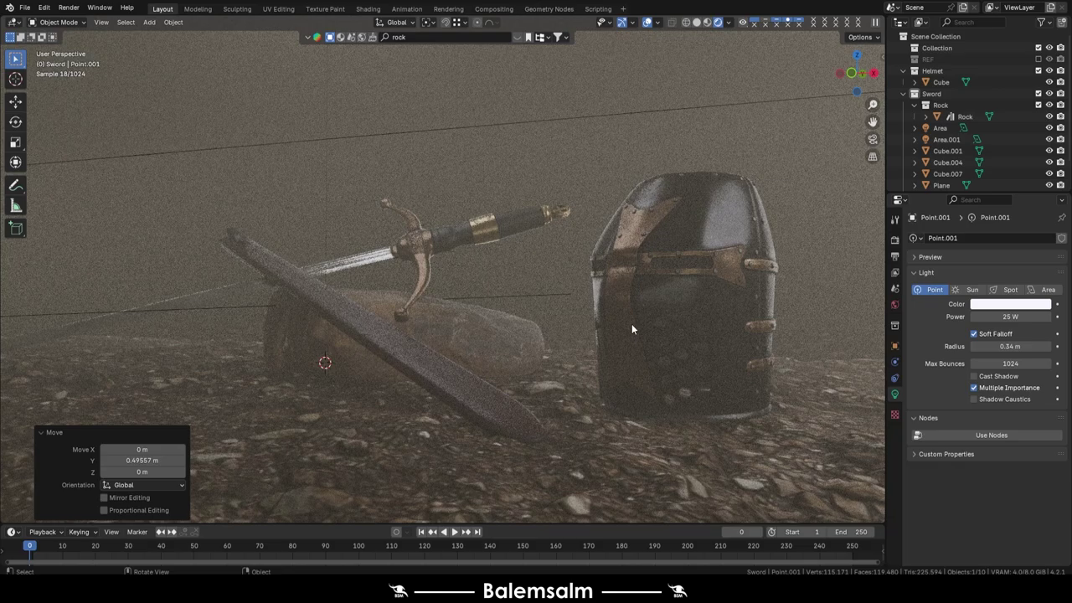
pyautogui.click(631, 323)
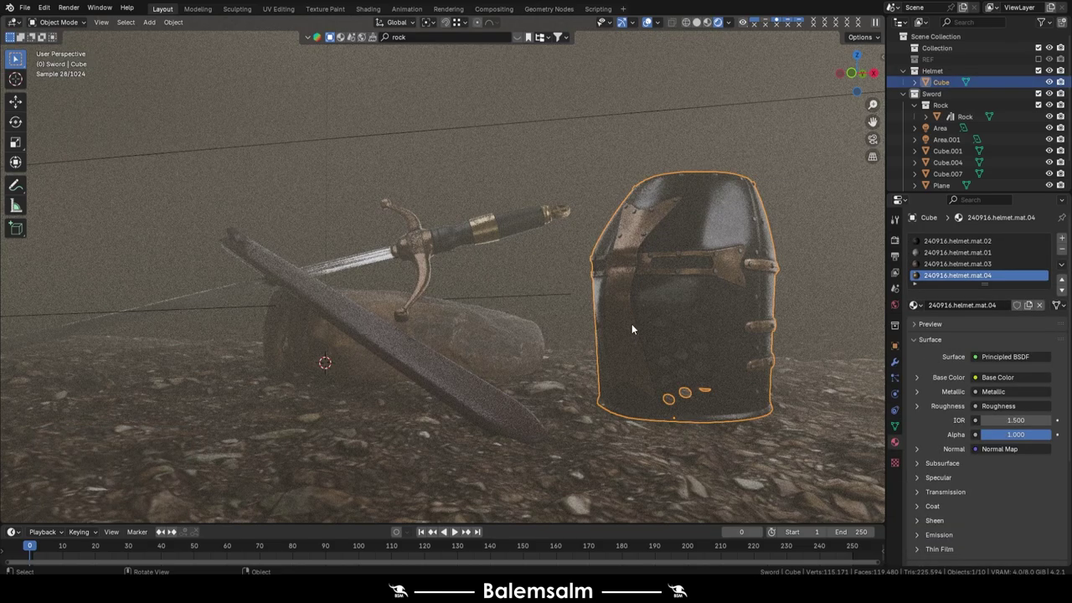
# Step: Isolate the helmet in local view with Material Preview shading and orbit to inspect its side
pyautogui.press('KP_Divide')
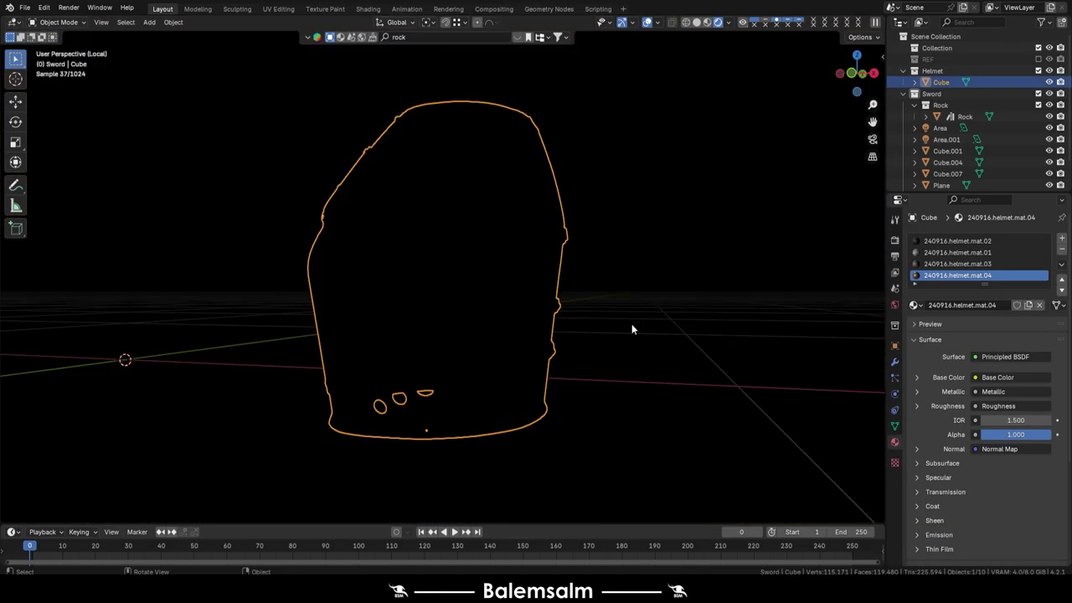
pyautogui.click(708, 24)
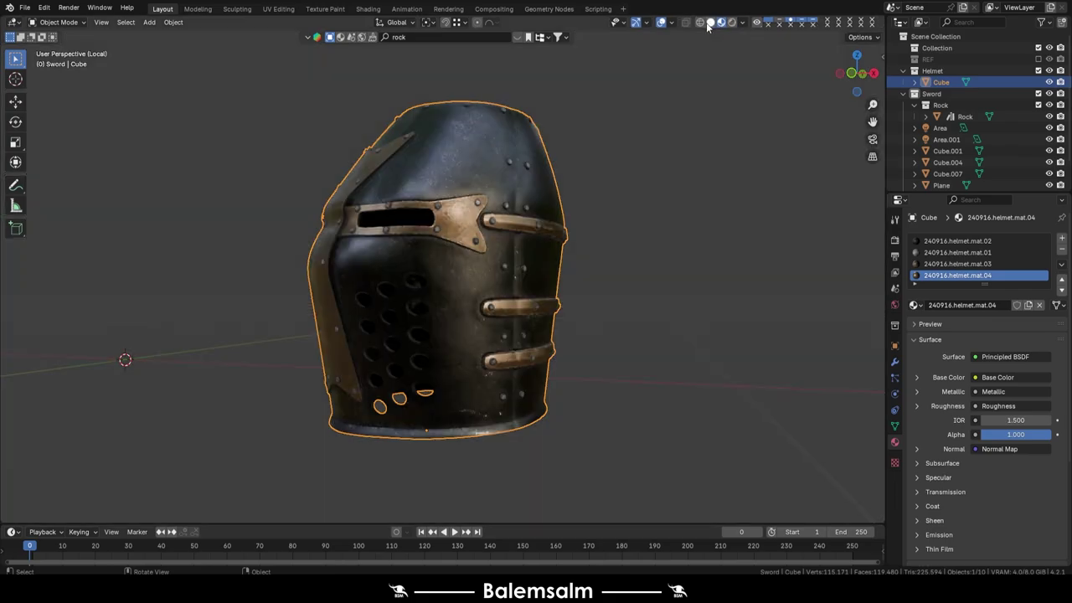
pyautogui.moveTo(395, 293)
pyautogui.mouseDown(button='middle')
pyautogui.moveTo(593, 300)
pyautogui.moveTo(658, 290)
pyautogui.moveTo(696, 239)
pyautogui.moveTo(720, 230)
pyautogui.moveTo(718, 331)
pyautogui.moveTo(490, 238)
pyautogui.moveTo(410, 256)
pyautogui.moveTo(558, 231)
pyautogui.moveTo(546, 228)
pyautogui.moveTo(501, 277)
pyautogui.moveTo(514, 191)
pyautogui.moveTo(399, 349)
pyautogui.moveTo(445, 290)
pyautogui.moveTo(534, 255)
pyautogui.moveTo(427, 307)
pyautogui.moveTo(403, 287)
pyautogui.moveTo(524, 276)
pyautogui.moveTo(564, 297)
pyautogui.moveTo(423, 317)
pyautogui.moveTo(271, 283)
pyautogui.moveTo(268, 304)
pyautogui.moveTo(426, 296)
pyautogui.moveTo(542, 310)
pyautogui.mouseUp(button='middle')
pyautogui.scroll(-5, 266, 311)
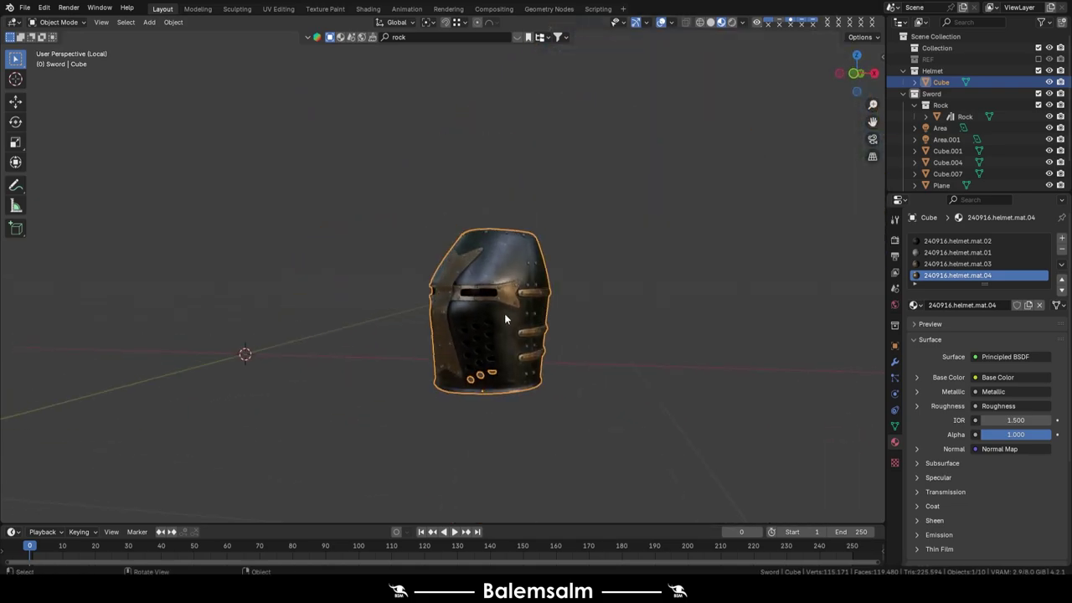
pyautogui.press('KP_Divide')
# Step: Isolate the sword and inspect its hilt and the gold band on the grip up close
pyautogui.click(479, 240)
pyautogui.press('KP_Divide')
pyautogui.moveTo(479, 234); pyautogui.dragTo(567, 234, button='middle')
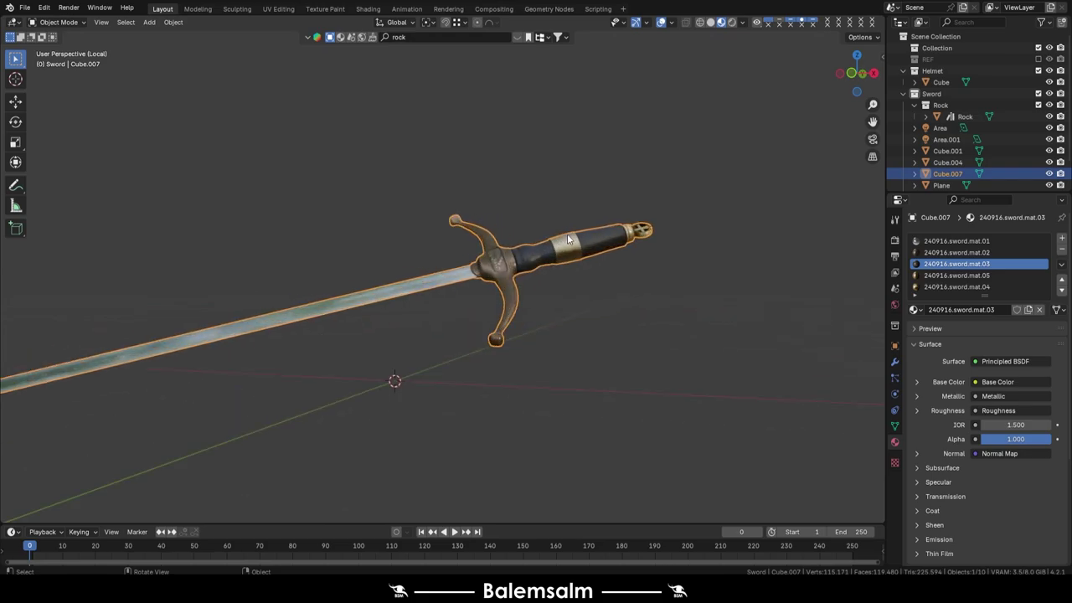
pyautogui.scroll(4, 536, 242)
pyautogui.moveTo(498, 255)
pyautogui.mouseDown(button='middle')
pyautogui.moveTo(448, 259)
pyautogui.moveTo(501, 279)
pyautogui.moveTo(518, 300)
pyautogui.moveTo(451, 312)
pyautogui.moveTo(777, 240)
pyautogui.mouseUp(button='middle')
pyautogui.scroll(3, 777, 239)
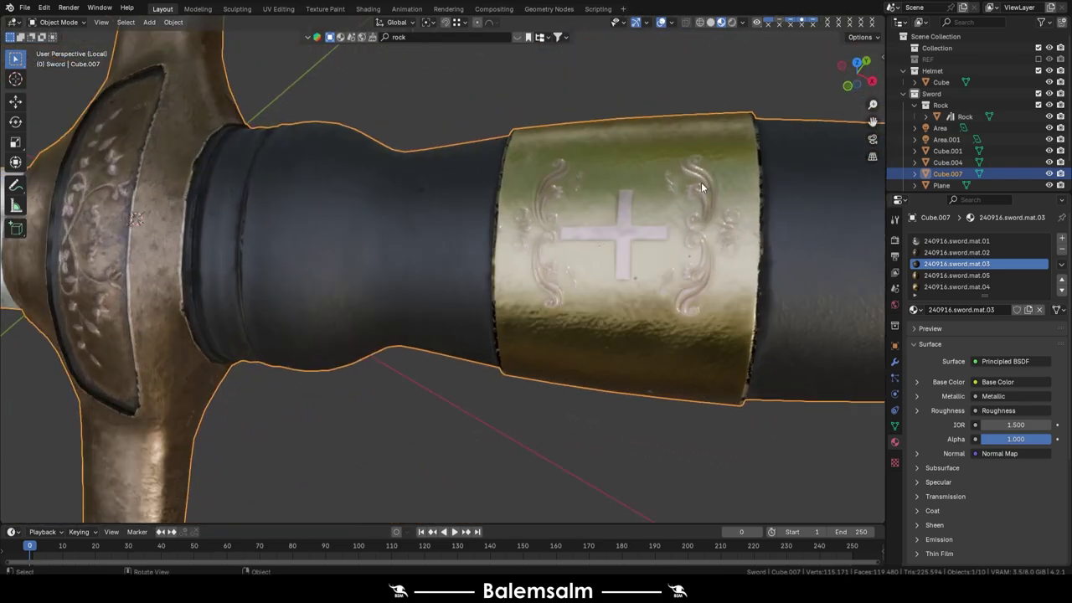
pyautogui.scroll(2, 642, 230)
pyautogui.moveTo(642, 229)
pyautogui.mouseDown(button='middle')
pyautogui.moveTo(702, 204)
pyautogui.moveTo(693, 172)
pyautogui.moveTo(649, 179)
pyautogui.moveTo(749, 236)
pyautogui.moveTo(601, 263)
pyautogui.moveTo(530, 300)
pyautogui.moveTo(450, 225)
pyautogui.moveTo(388, 203)
pyautogui.moveTo(343, 234)
pyautogui.moveTo(443, 387)
pyautogui.moveTo(536, 274)
pyautogui.moveTo(399, 238)
pyautogui.mouseUp(button='middle')
pyautogui.scroll(-2, 693, 171)
pyautogui.scroll(-3, 649, 179)
pyautogui.scroll(4, 530, 300)
pyautogui.scroll(-5, 537, 274)
pyautogui.scroll(5, 501, 308)
# Step: Inspect the sword's crossguard and blade down to the tip, then return to the full scene
pyautogui.moveTo(501, 312)
pyautogui.mouseDown(button='middle')
pyautogui.moveTo(632, 233)
pyautogui.moveTo(550, 259)
pyautogui.moveTo(459, 266)
pyautogui.mouseUp(button='middle')
pyautogui.scroll(-5, 550, 259)
pyautogui.scroll(3, 348, 335)
pyautogui.scroll(3, 357, 333)
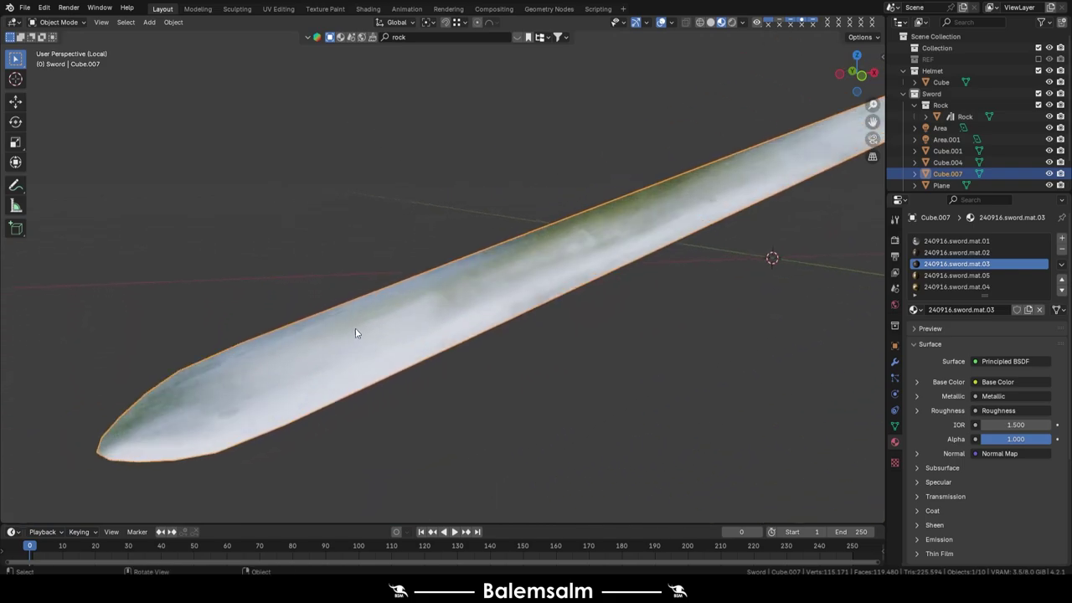
pyautogui.moveTo(357, 333)
pyautogui.mouseDown(button='middle')
pyautogui.moveTo(424, 295)
pyautogui.moveTo(346, 330)
pyautogui.moveTo(627, 204)
pyautogui.moveTo(245, 361)
pyautogui.mouseUp(button='middle')
pyautogui.scroll(3, 356, 333)
pyautogui.scroll(4, 490, 241)
pyautogui.scroll(3, 459, 265)
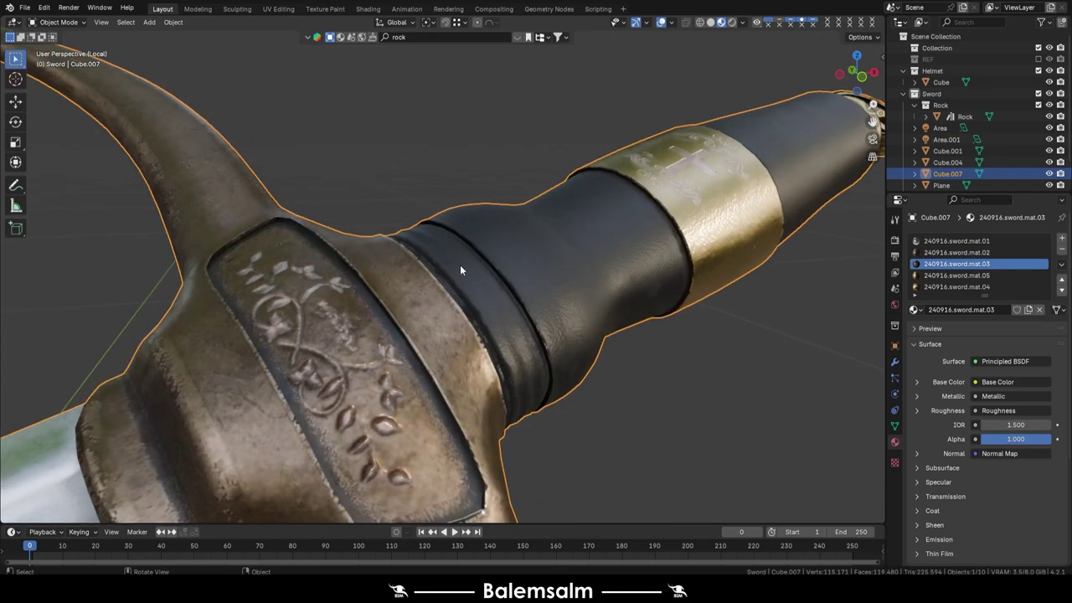
pyautogui.moveTo(460, 265)
pyautogui.mouseDown(button='middle')
pyautogui.moveTo(407, 322)
pyautogui.moveTo(407, 362)
pyautogui.moveTo(406, 315)
pyautogui.mouseUp(button='middle')
pyautogui.scroll(-5, 417, 301)
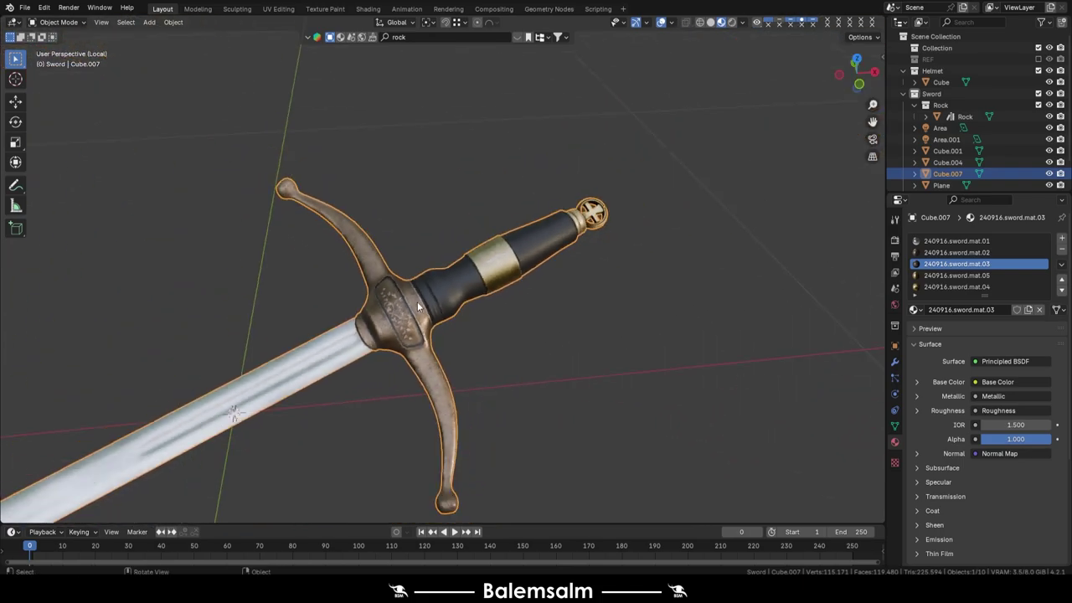
pyautogui.press('KP_Divide')
# Step: Isolate the scabbard to inspect its leather, top strap and rivets, then restore the full scene
pyautogui.click(352, 315)
pyautogui.press('KP_Divide')
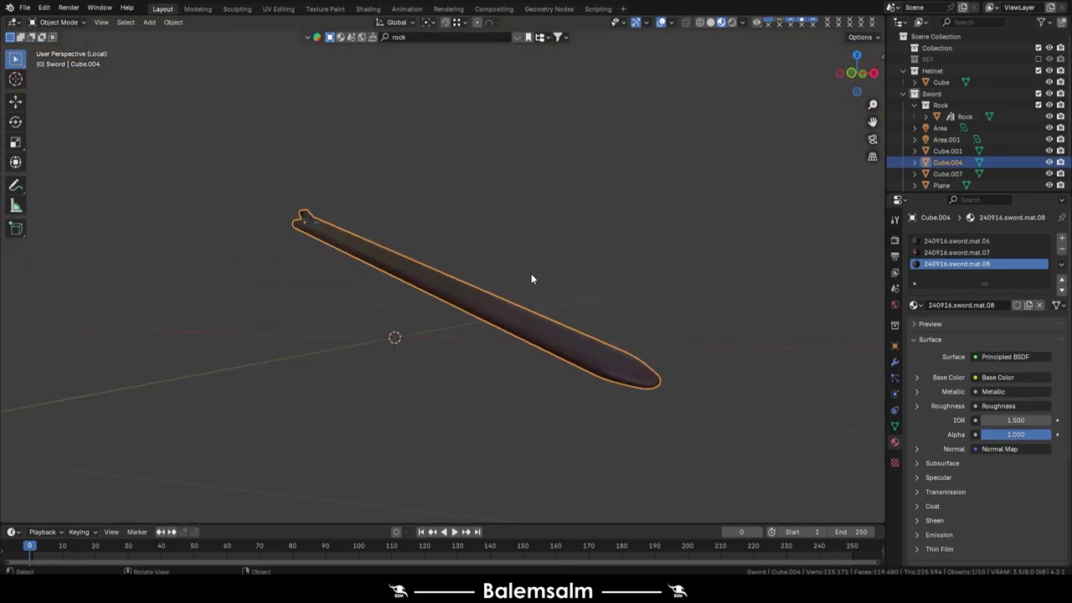
pyautogui.scroll(5, 378, 313)
pyautogui.moveTo(378, 313)
pyautogui.mouseDown(button='middle')
pyautogui.moveTo(213, 209)
pyautogui.moveTo(575, 433)
pyautogui.mouseUp(button='middle')
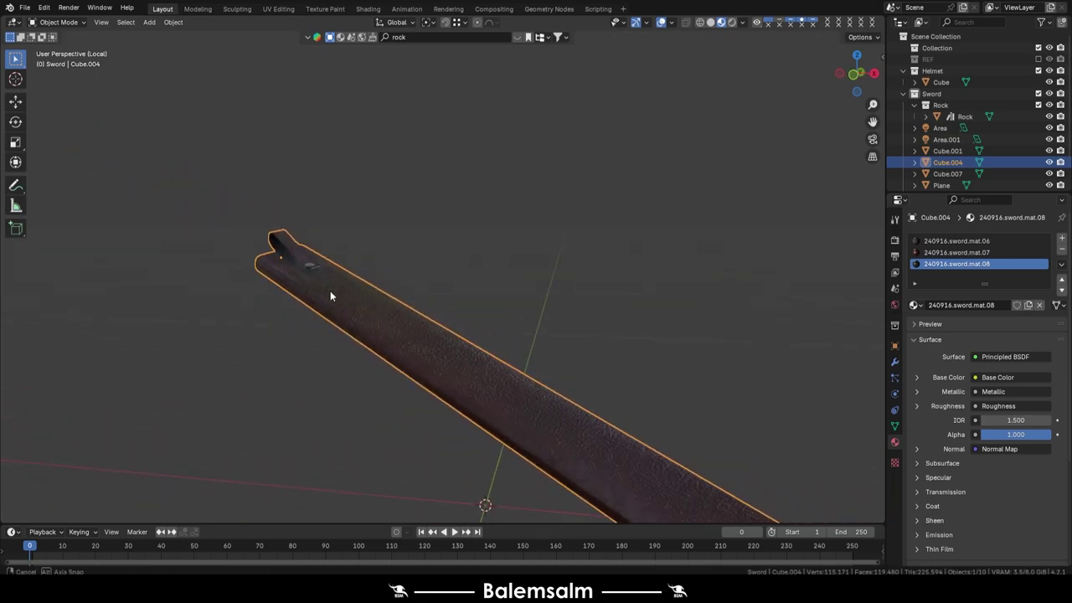
pyautogui.scroll(5, 309, 255)
pyautogui.moveTo(491, 343)
pyautogui.mouseDown(button='middle')
pyautogui.moveTo(651, 305)
pyautogui.moveTo(505, 370)
pyautogui.moveTo(315, 354)
pyautogui.moveTo(282, 265)
pyautogui.moveTo(305, 310)
pyautogui.moveTo(458, 335)
pyautogui.mouseUp(button='middle')
pyautogui.scroll(-8, 501, 350)
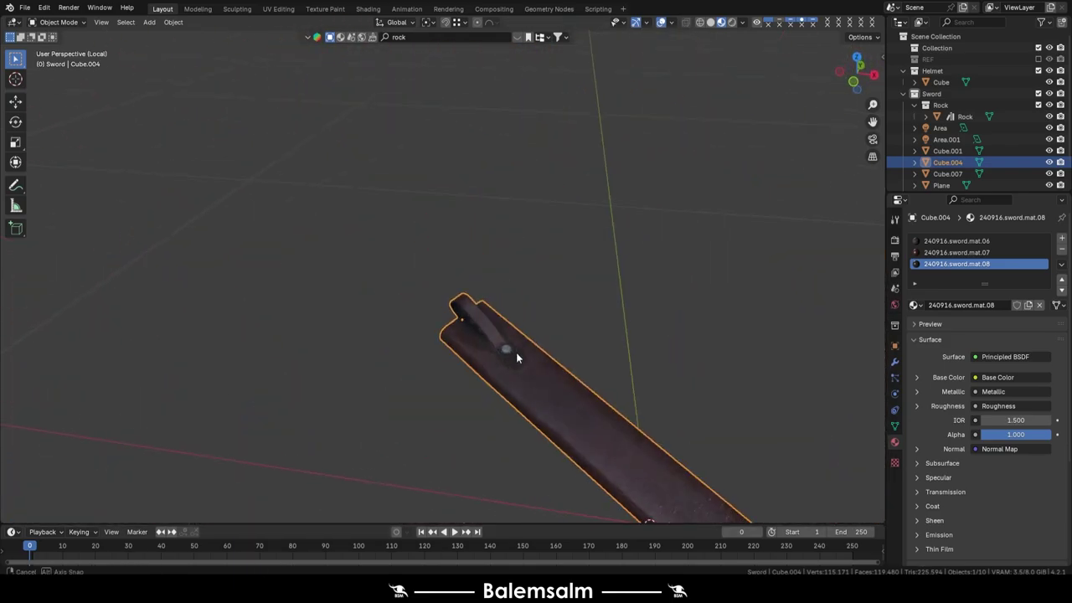
pyautogui.press('KP_Divide')
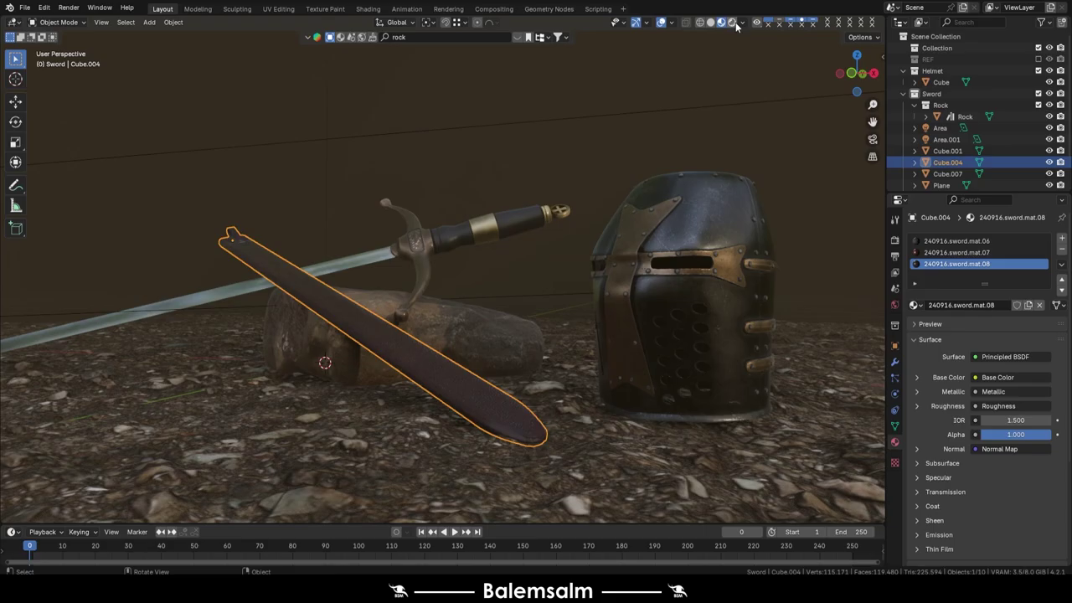
# Step: Copy the rock and place the copy on the ground left of the sword along Y
pyautogui.click(733, 23)
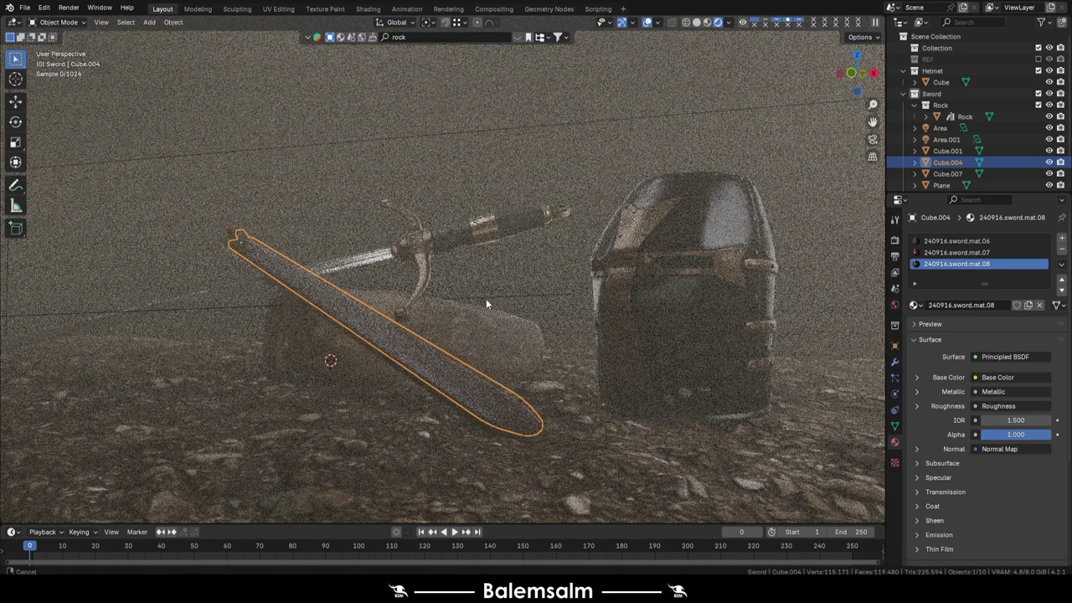
pyautogui.moveTo(485, 303); pyautogui.dragTo(503, 299, button='middle')
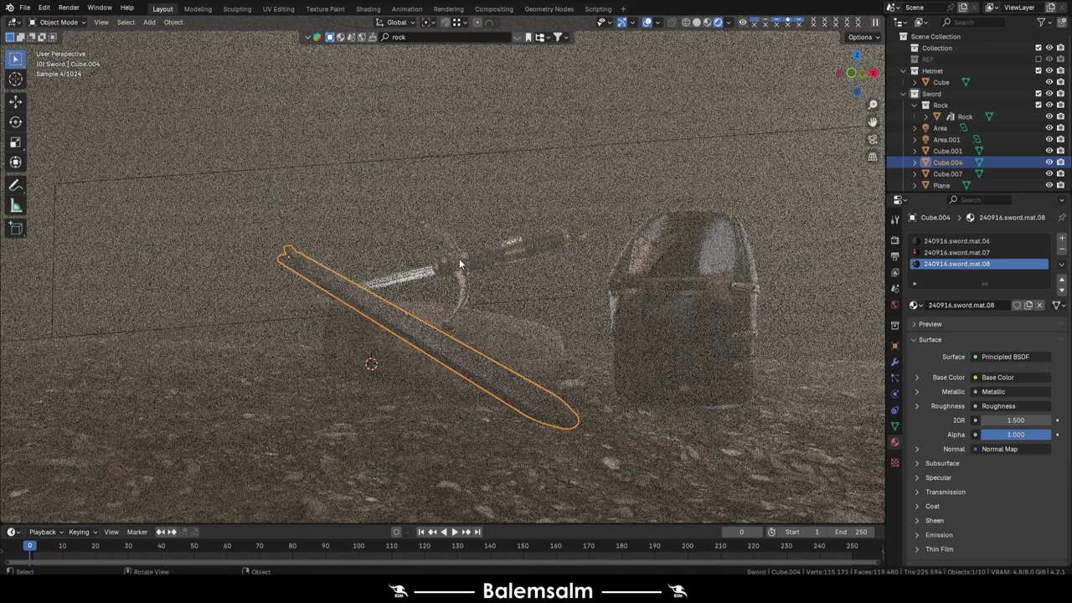
pyautogui.click(485, 335)
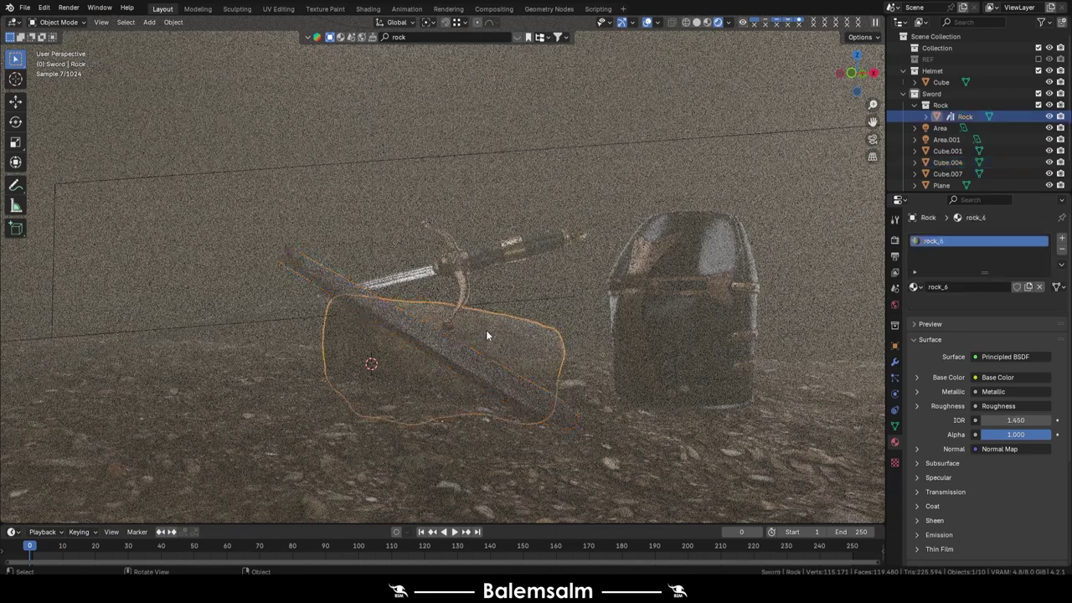
pyautogui.press('y')
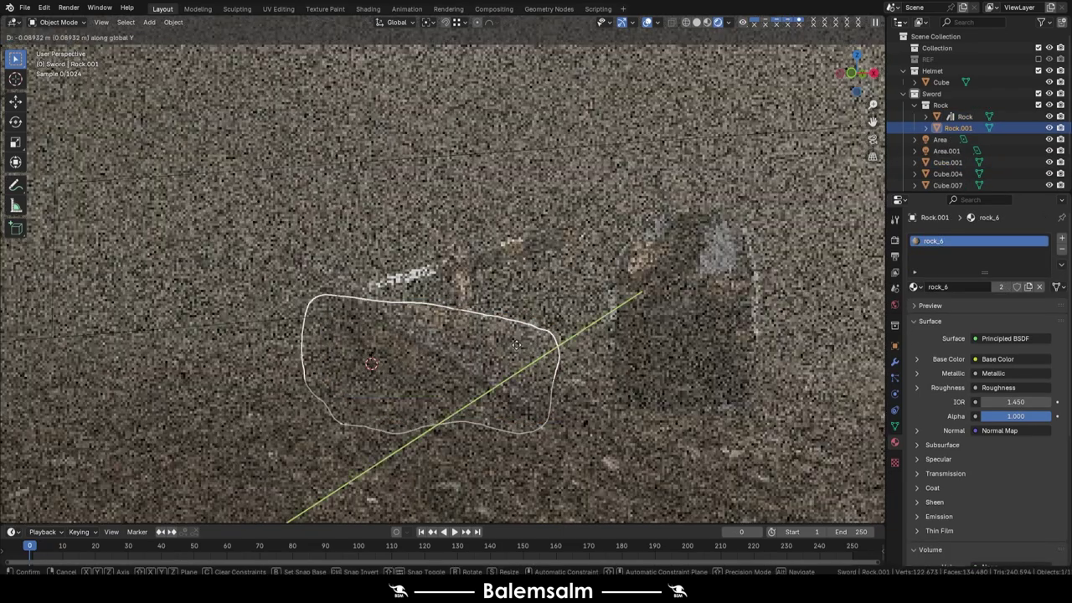
pyautogui.click(255, 333)
pyautogui.press('g')
pyautogui.press('y')
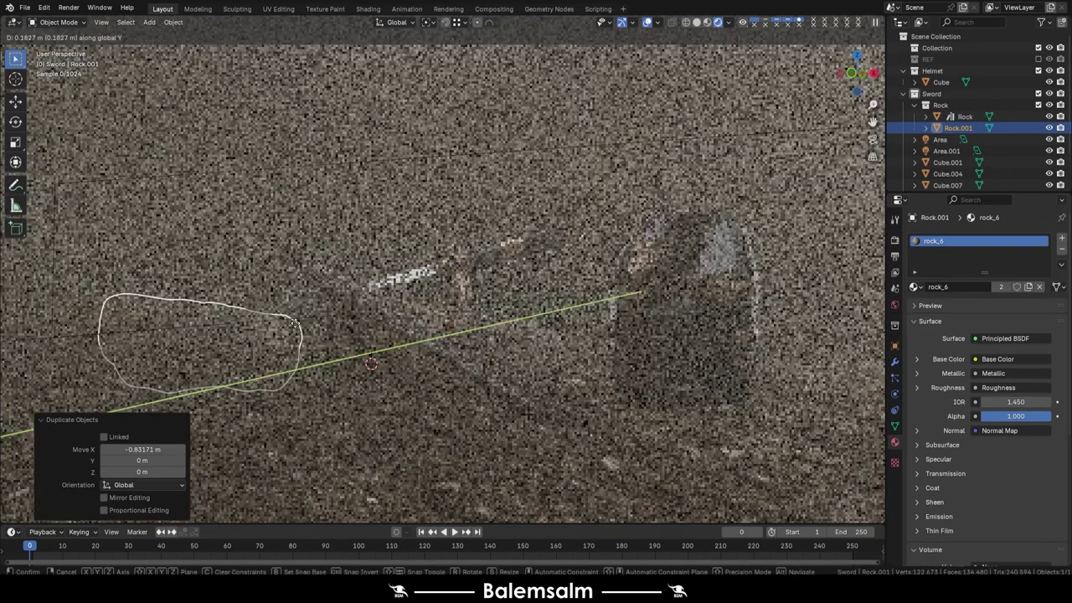
# Step: Rotate the rock copy about 197° around Z, scale it to 0.826, and view it in Material Preview
pyautogui.press('r')
pyautogui.press('z')
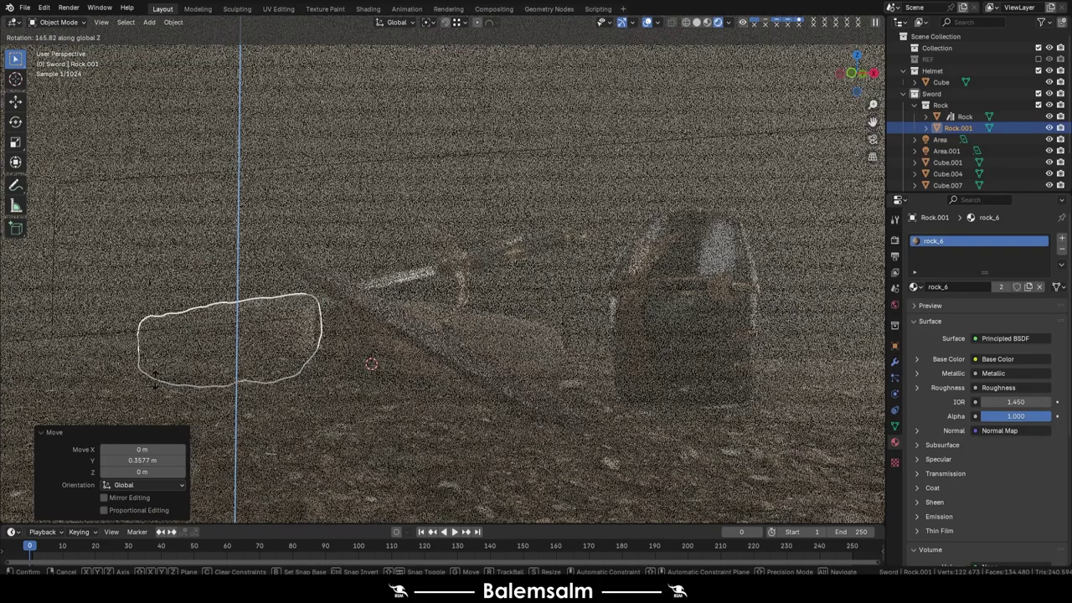
pyautogui.press('s')
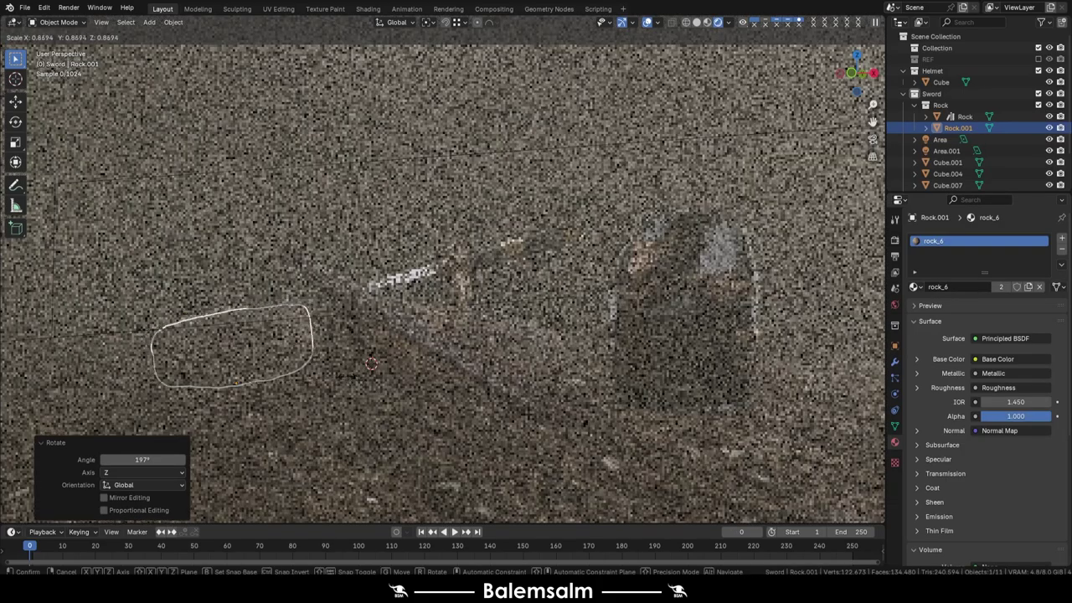
pyautogui.click(346, 366)
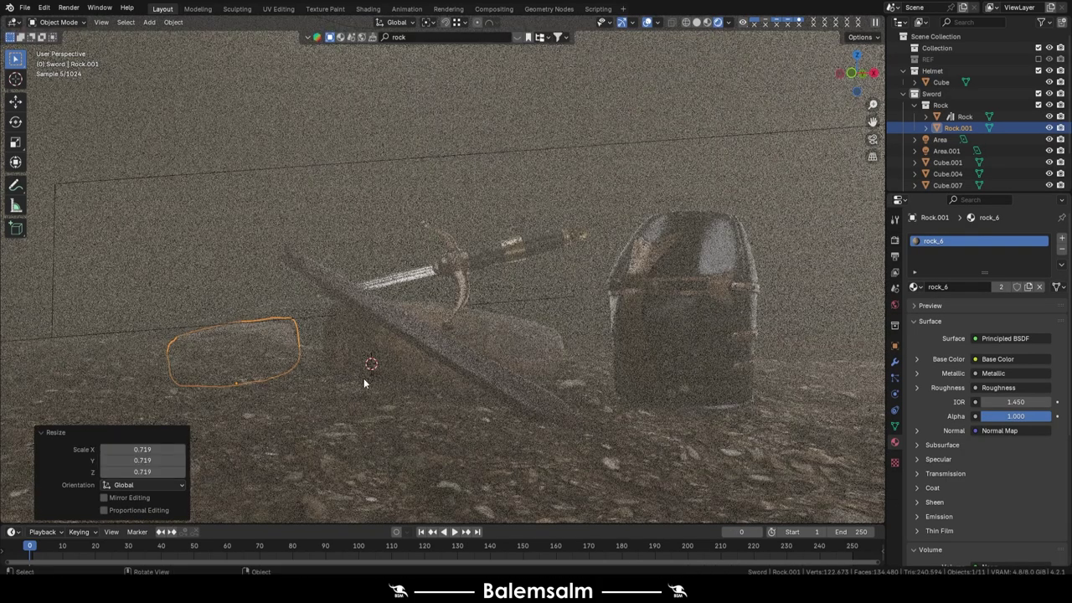
pyautogui.press('s')
pyautogui.click(337, 366)
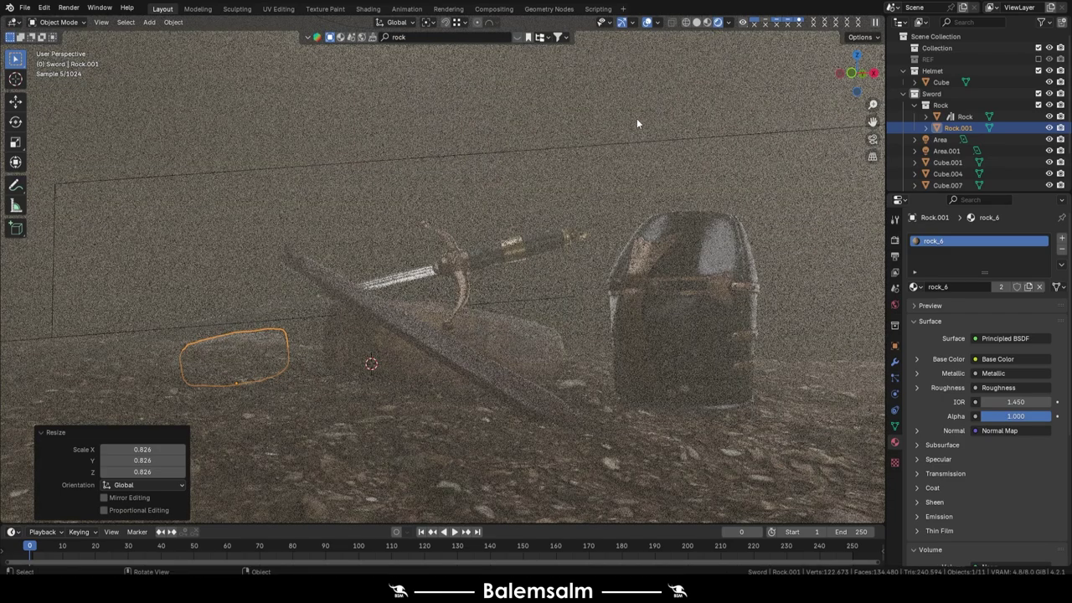
pyautogui.click(708, 23)
pyautogui.moveTo(265, 315)
pyautogui.mouseDown(button='middle')
pyautogui.moveTo(268, 332)
pyautogui.moveTo(322, 362)
pyautogui.mouseUp(button='middle')
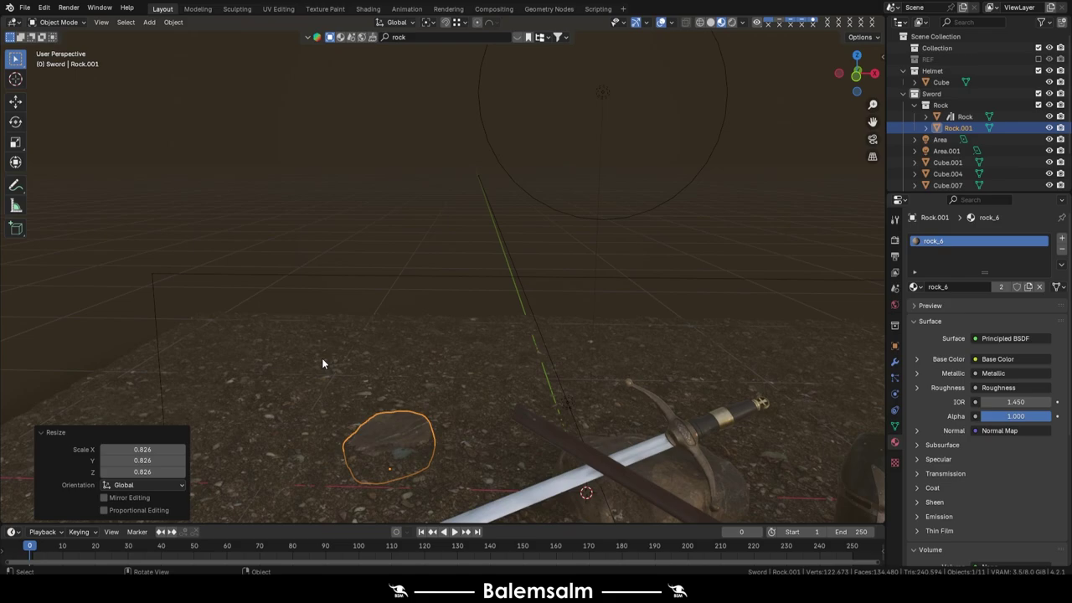
# Step: Cancel the rock copy's vertical move and toggle it between Edit Mode and Object Mode
pyautogui.rightClick(448, 383)
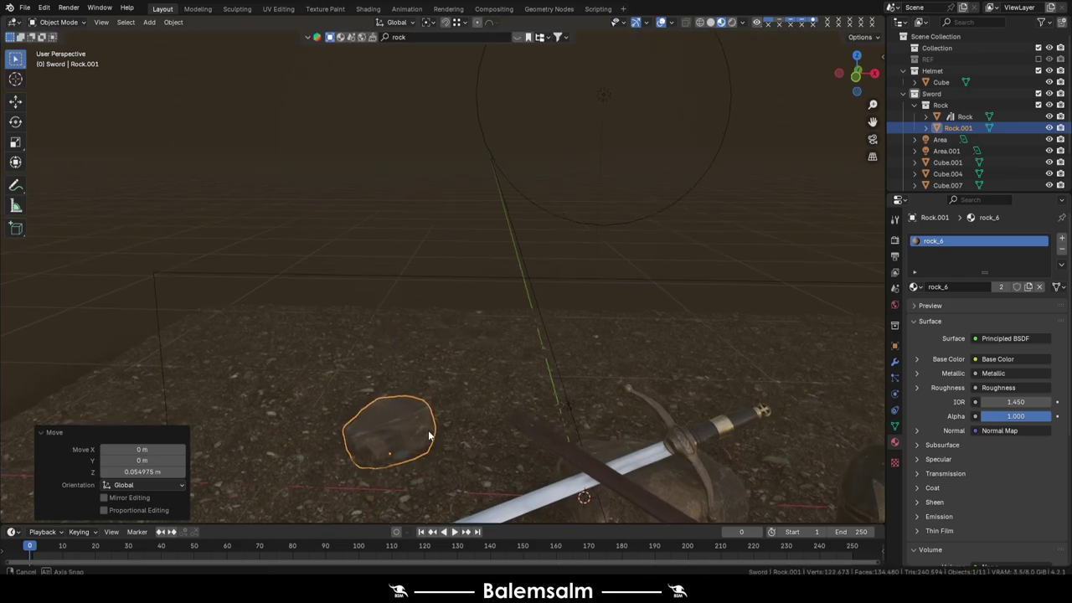
pyautogui.moveTo(448, 382)
pyautogui.mouseDown(button='middle')
pyautogui.moveTo(425, 455)
pyautogui.moveTo(375, 293)
pyautogui.mouseUp(button='middle')
pyautogui.press('Tab')
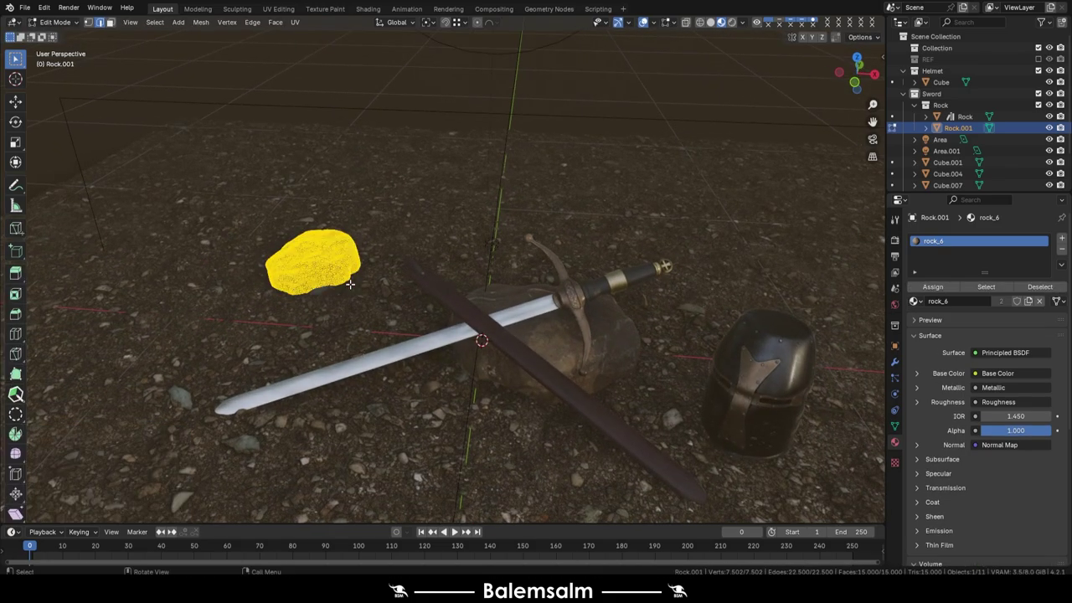
pyautogui.scroll(4, 349, 289)
pyautogui.scroll(4, 300, 253)
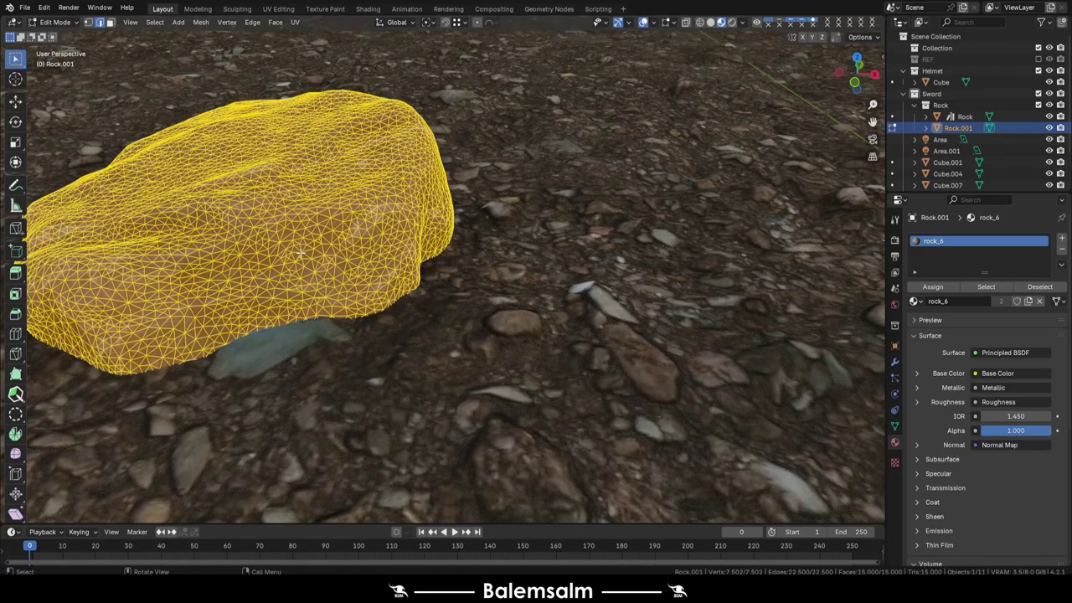
pyautogui.press('Tab')
pyautogui.scroll(-4, 302, 255)
pyautogui.press('Tab')
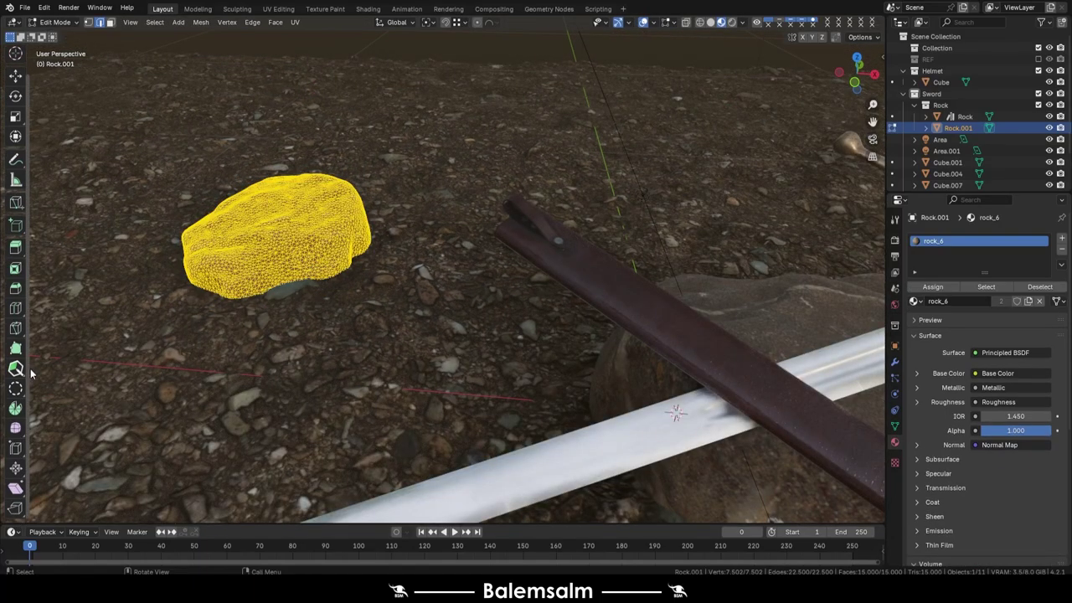
pyautogui.press('Tab')
pyautogui.press('F2')
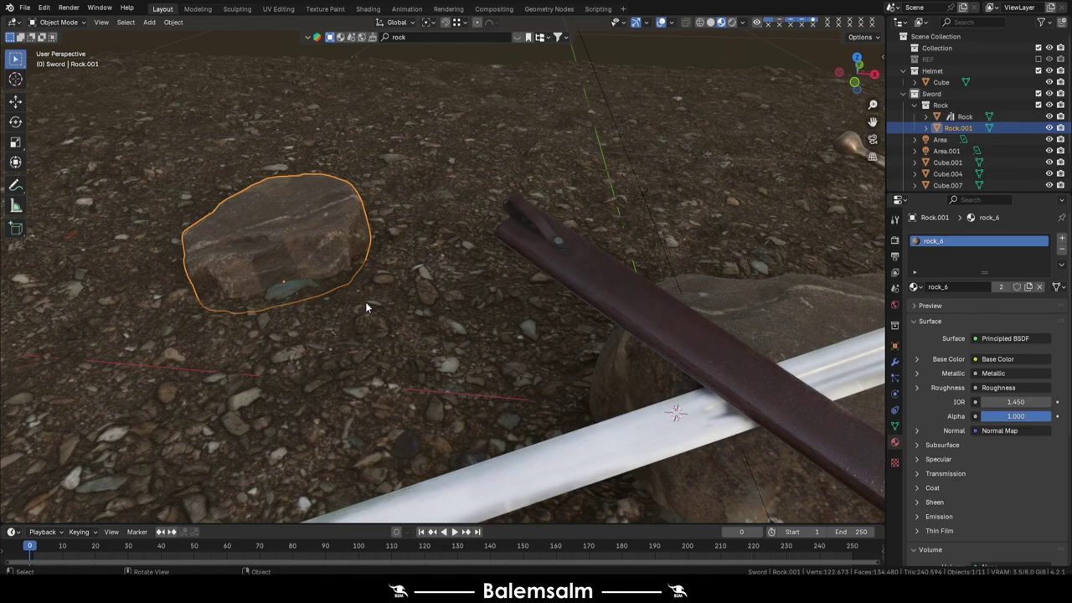
# Step: Attempt Scatter Objects on the rock, cancel a second search, and bring up the mode pie
pyautogui.press('F3')
pyautogui.write('s')
pyautogui.click(411, 322)
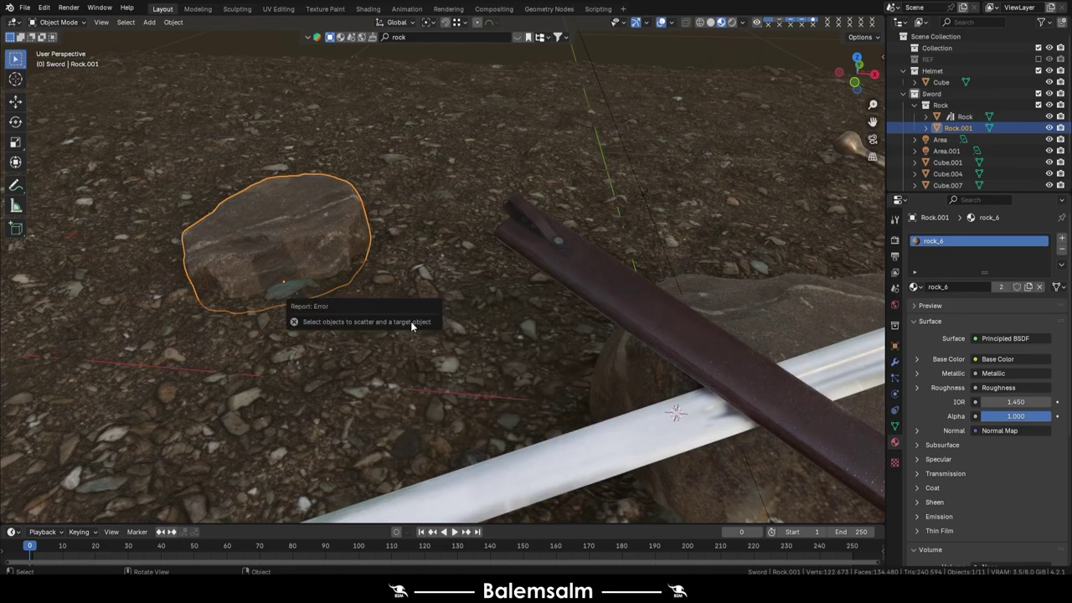
pyautogui.press('Tab')
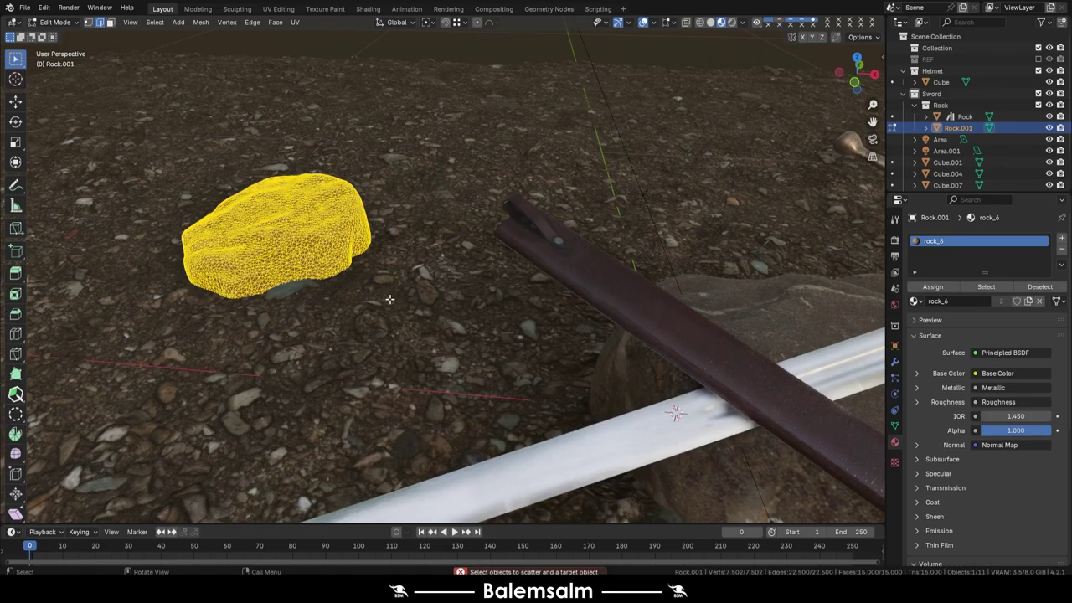
pyautogui.press('F3')
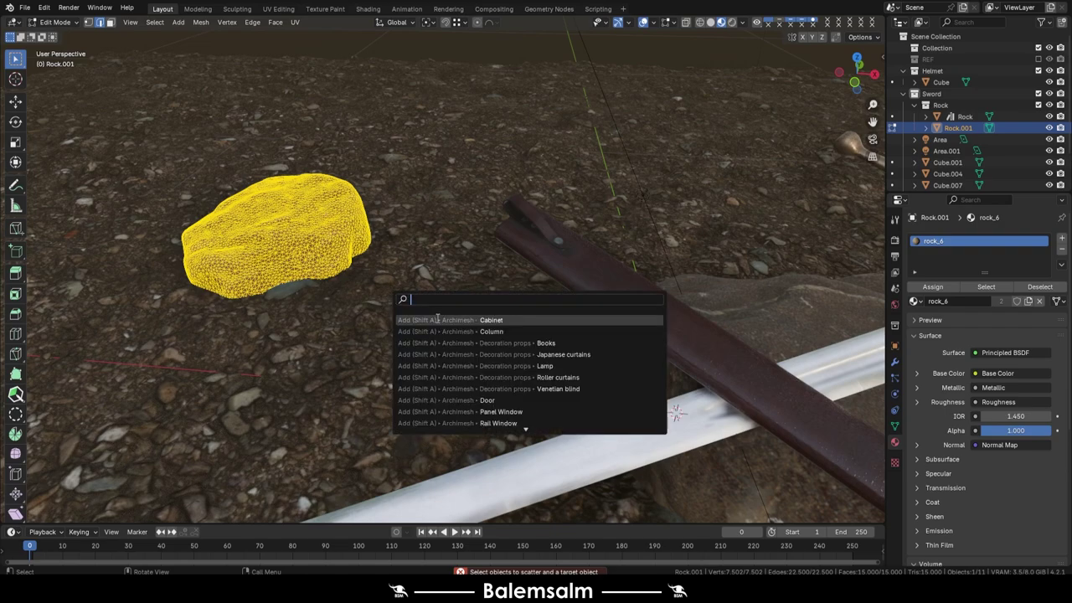
pyautogui.write('sca')
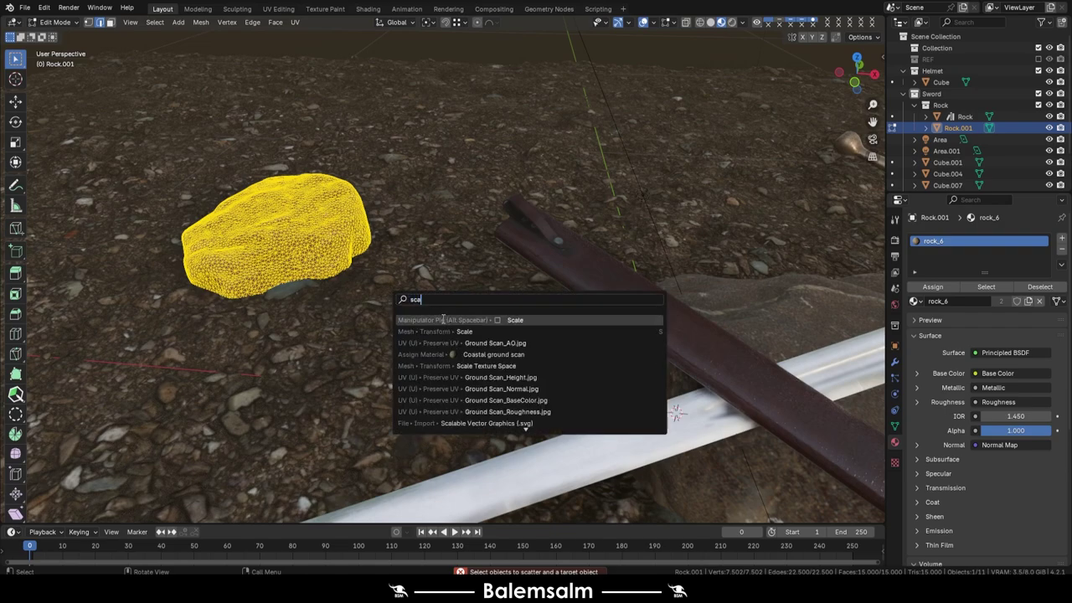
pyautogui.write('tter')
pyautogui.press('Escape')
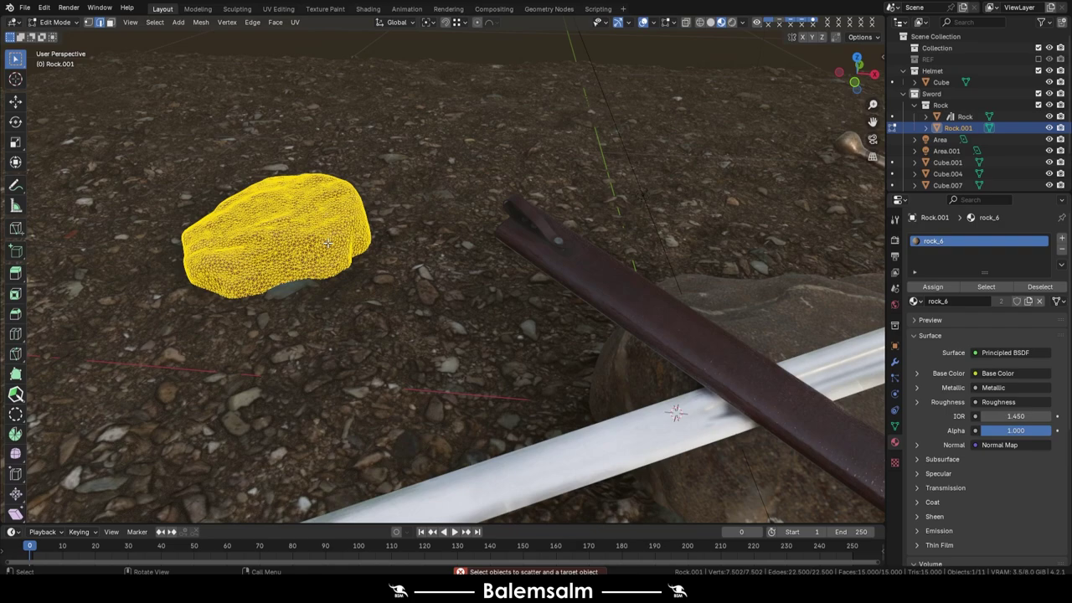
pyautogui.hotkey('ctrl', 'Tab')
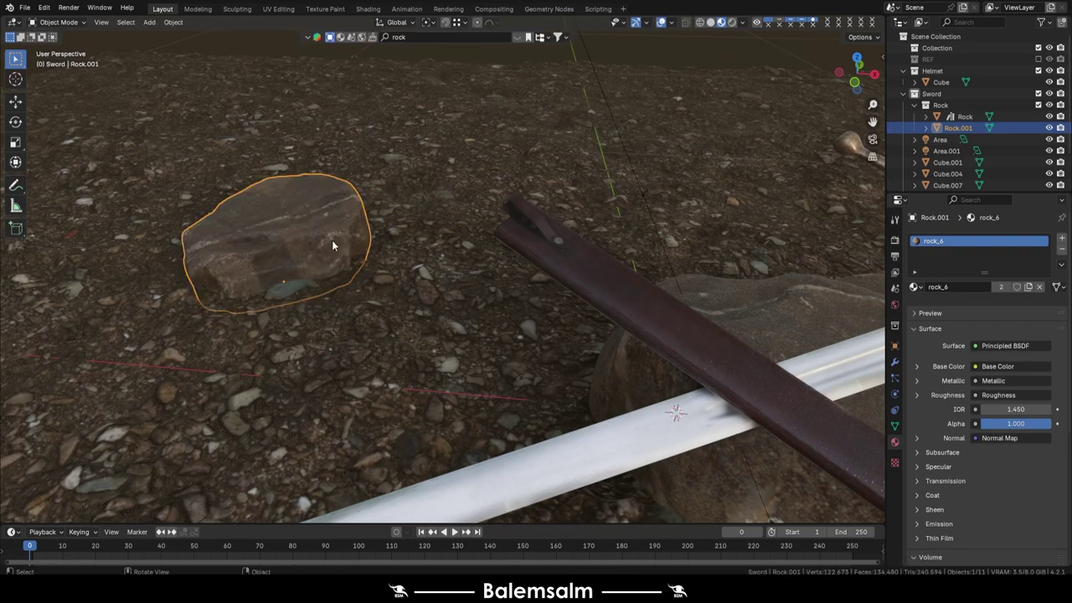
# Step: Paint scatter strokes around the ground plane's edges and confirm to create real Rock.001 instances
pyautogui.keyDown('shift'); pyautogui.click(399, 280); pyautogui.keyUp('shift')
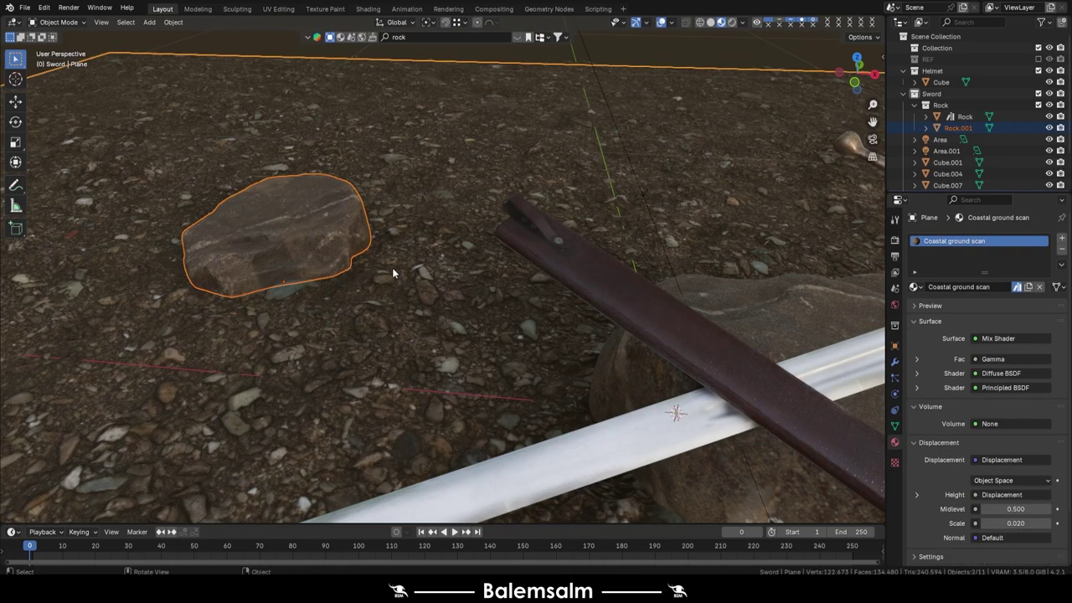
pyautogui.press('F3')
pyautogui.press('Escape')
pyautogui.press('KP_Decimal')
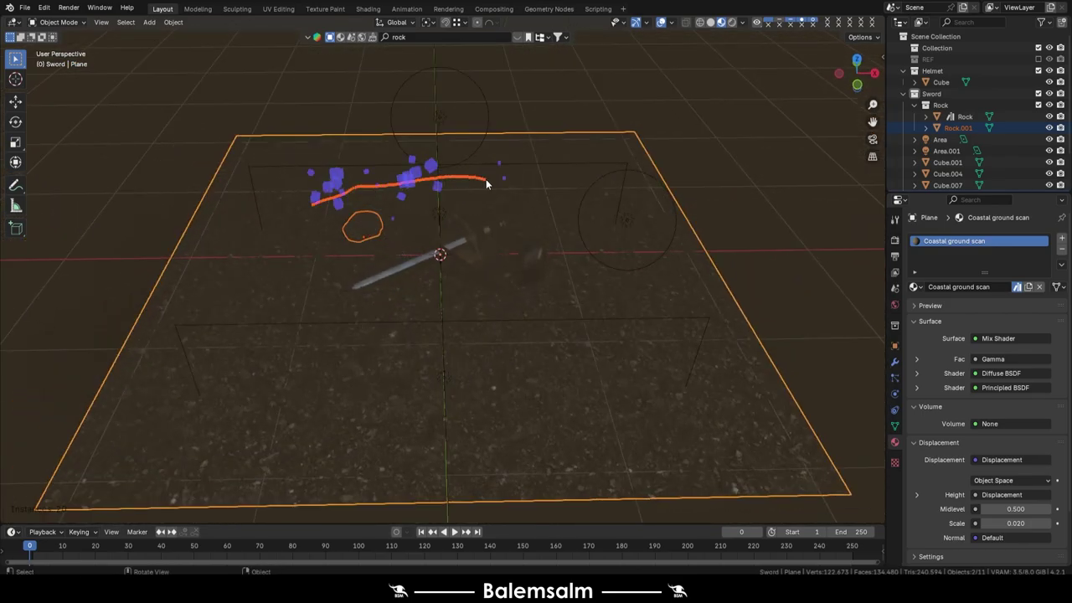
pyautogui.moveTo(649, 261)
pyautogui.mouseDown()
pyautogui.moveTo(698, 419)
pyautogui.moveTo(438, 438)
pyautogui.moveTo(112, 407)
pyautogui.moveTo(215, 268)
pyautogui.moveTo(276, 151)
pyautogui.moveTo(624, 138)
pyautogui.moveTo(720, 368)
pyautogui.moveTo(356, 475)
pyautogui.moveTo(242, 354)
pyautogui.moveTo(99, 475)
pyautogui.mouseUp()
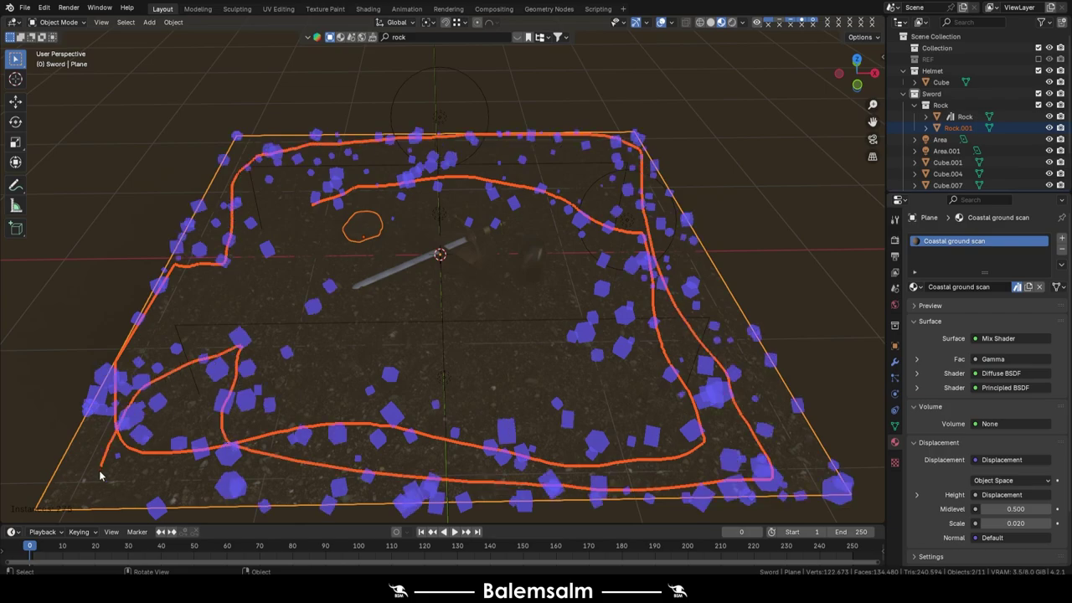
pyautogui.scroll(2, 407, 283)
pyautogui.scroll(3, 400, 256)
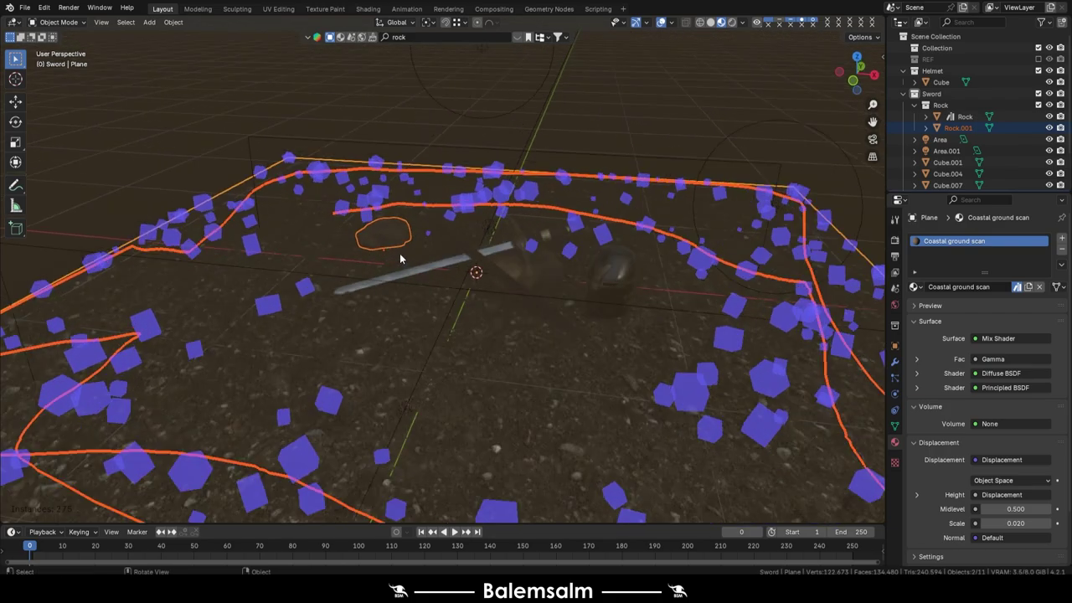
pyautogui.scroll(3, 411, 268)
pyautogui.press('Return')
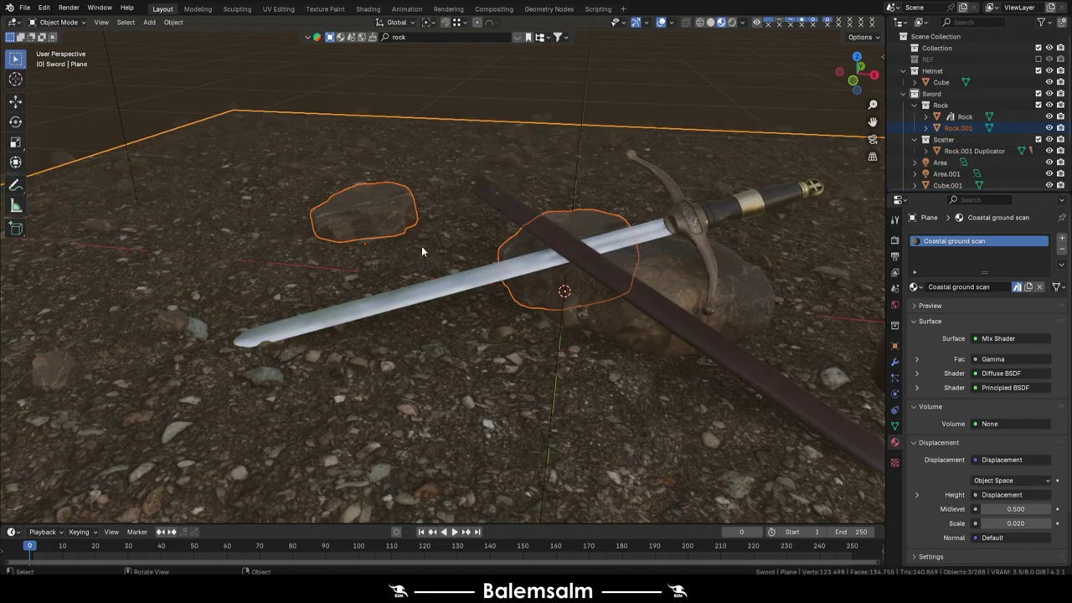
pyautogui.scroll(3, 422, 245)
pyautogui.scroll(2, 370, 262)
# Step: Duplicate the rock under the sword, move the copy along X, then undo the move
pyautogui.moveTo(369, 261)
pyautogui.mouseDown(button='middle')
pyautogui.moveTo(425, 255)
pyautogui.moveTo(466, 313)
pyautogui.moveTo(335, 265)
pyautogui.moveTo(391, 261)
pyautogui.moveTo(301, 258)
pyautogui.moveTo(469, 276)
pyautogui.mouseUp(button='middle')
pyautogui.scroll(2, 503, 284)
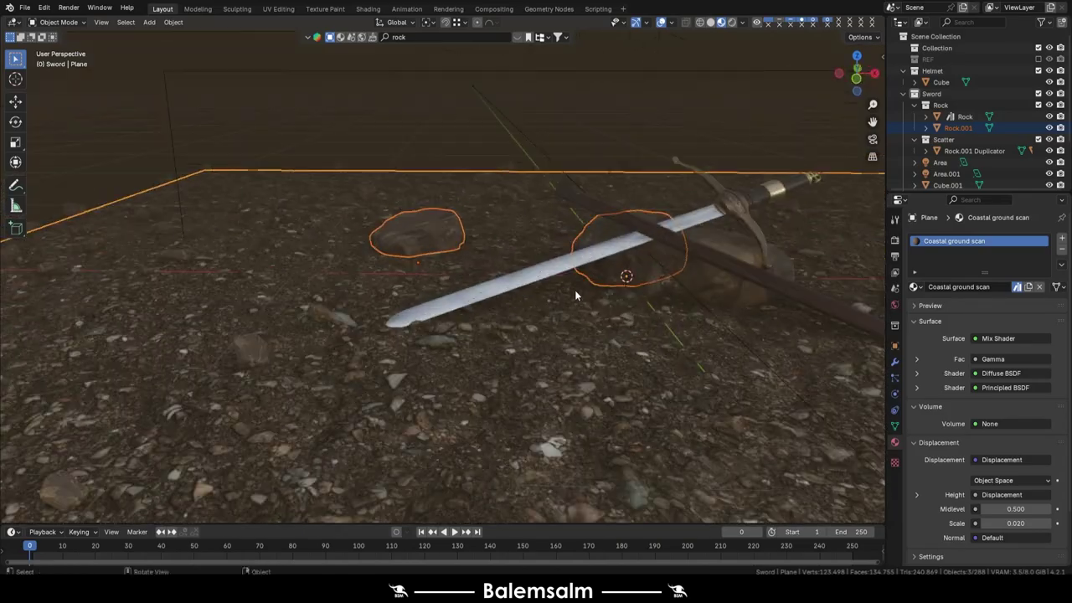
pyautogui.scroll(3, 575, 290)
pyautogui.scroll(2, 545, 256)
pyautogui.click(484, 299)
pyautogui.scroll(2, 494, 297)
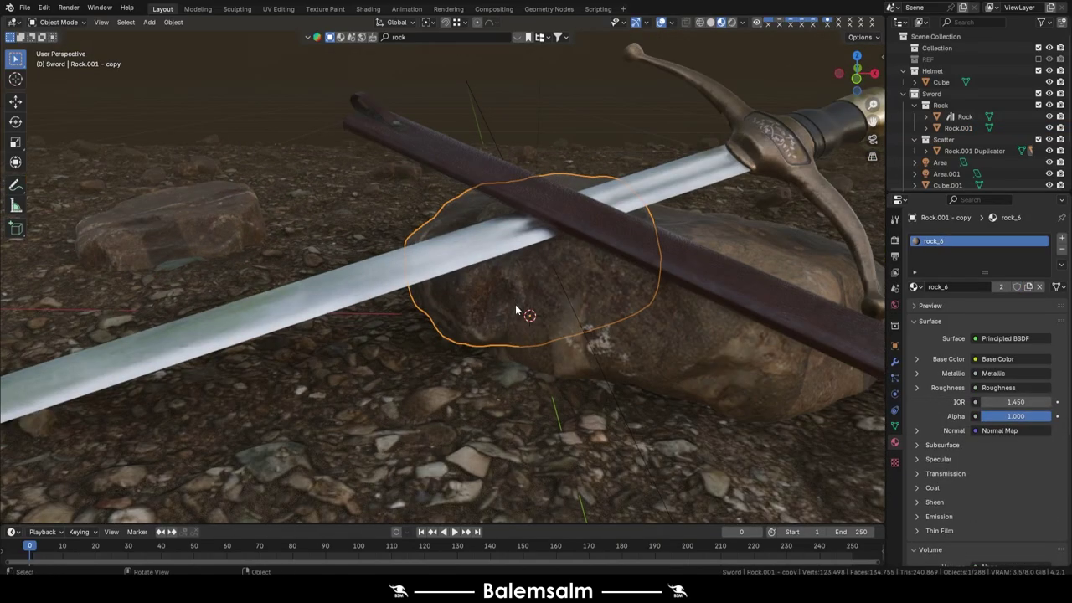
pyautogui.hotkey('shift', 'd')
pyautogui.press('y')
pyautogui.press('x')
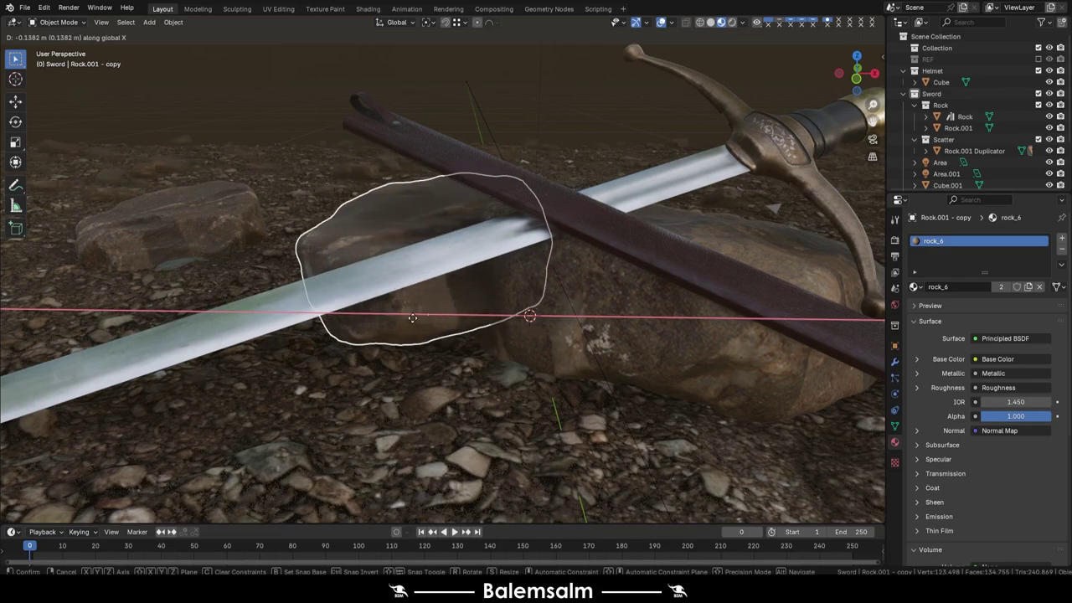
pyautogui.click(338, 305)
pyautogui.hotkey('ctrl', 'z')
# Step: Shrink the copied rock and select one connected piece of its mesh in Edit Mode
pyautogui.click(893, 361)
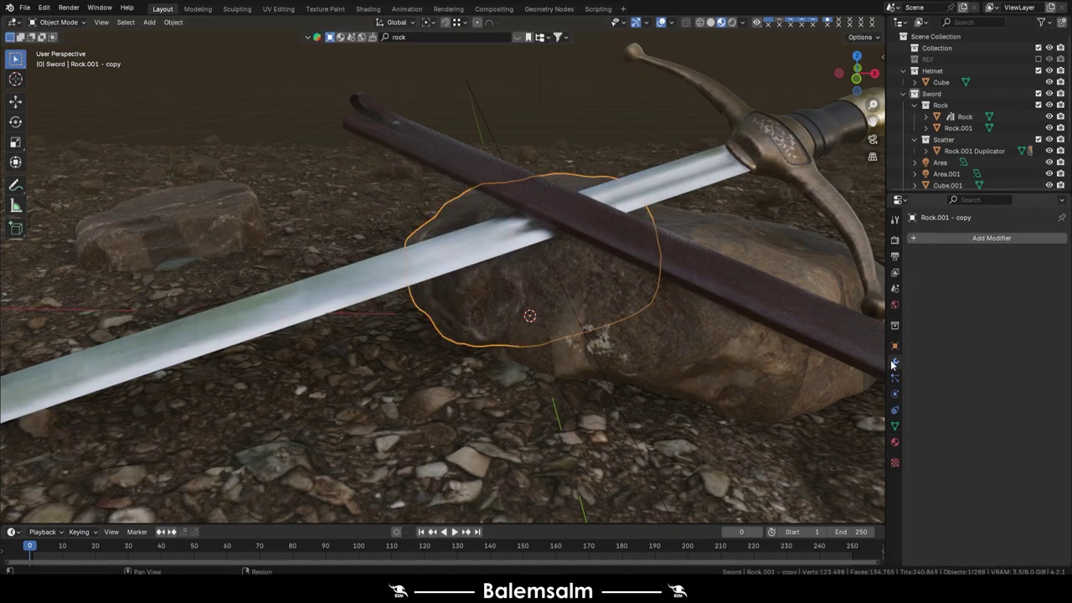
pyautogui.press('s')
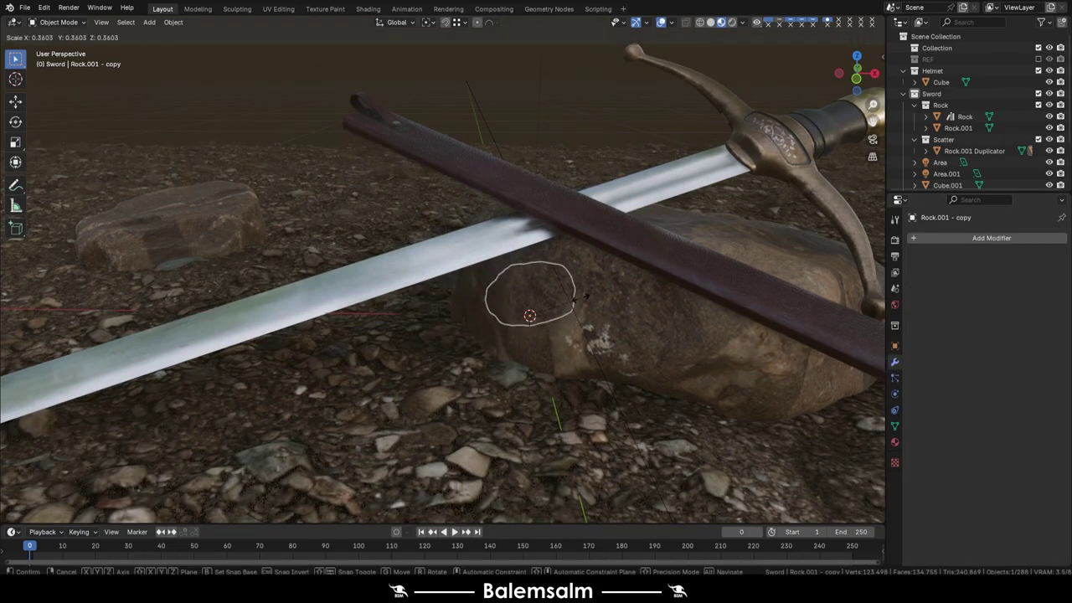
pyautogui.click(577, 327)
pyautogui.press('Tab')
pyautogui.hotkey('alt', 'a')
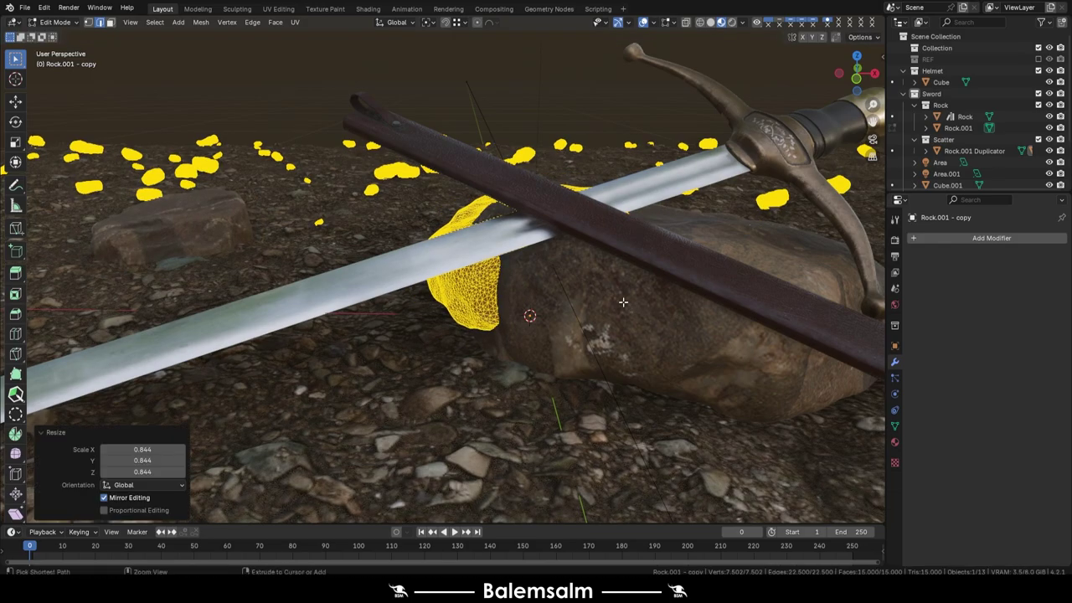
pyautogui.hotkey('ctrl', 'z')
pyautogui.hotkey('alt', 'a')
pyautogui.press('l')
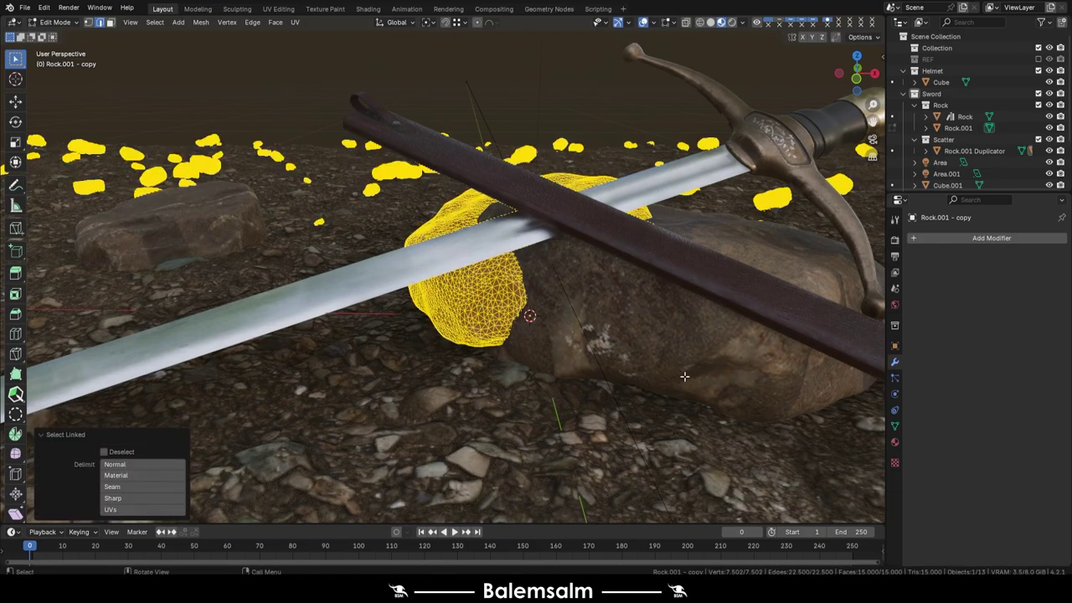
pyautogui.press('Tab')
# Step: Shift the copied rock along Y, then slightly along X
pyautogui.moveTo(498, 296); pyautogui.dragTo(517, 289, button='middle')
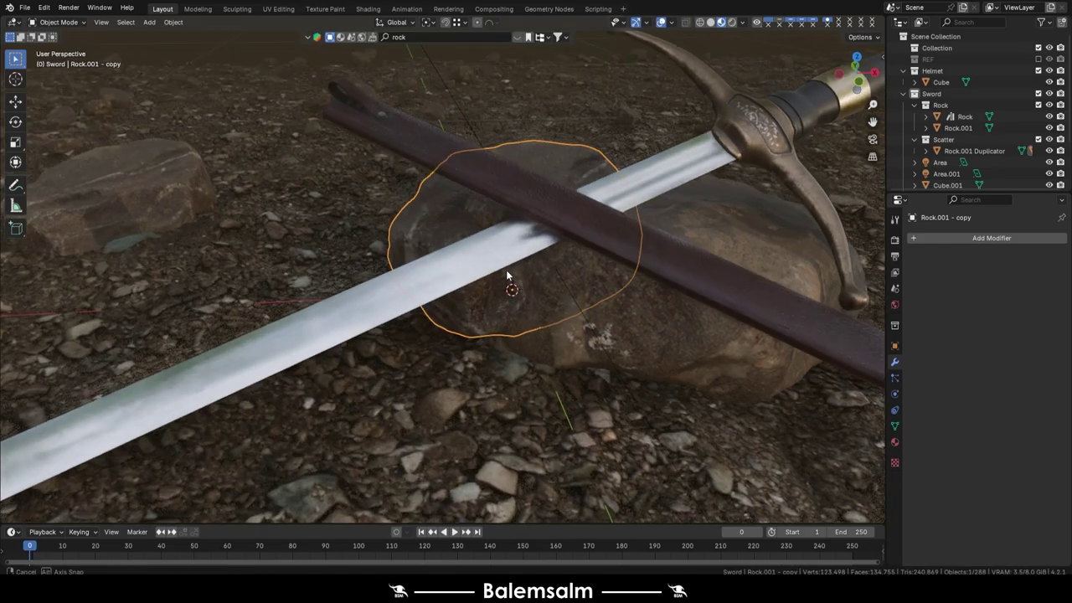
pyautogui.press('g')
pyautogui.press('y')
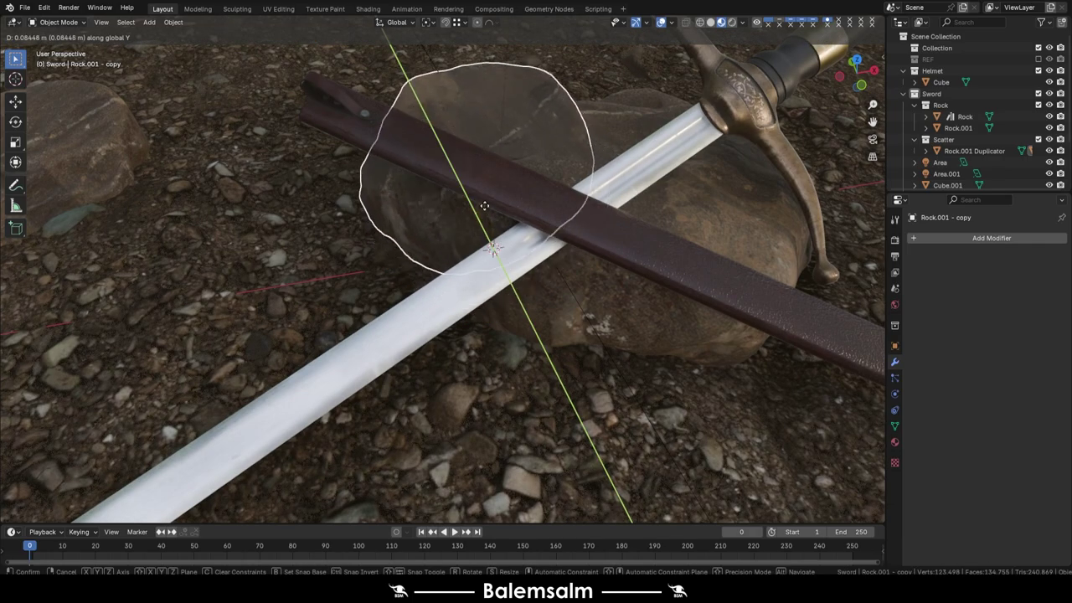
pyautogui.click(438, 138)
pyautogui.press('g')
pyautogui.press('x')
pyautogui.click(369, 163)
pyautogui.moveTo(362, 165)
pyautogui.mouseDown(button='middle')
pyautogui.moveTo(414, 216)
pyautogui.moveTo(322, 223)
pyautogui.mouseUp(button='middle')
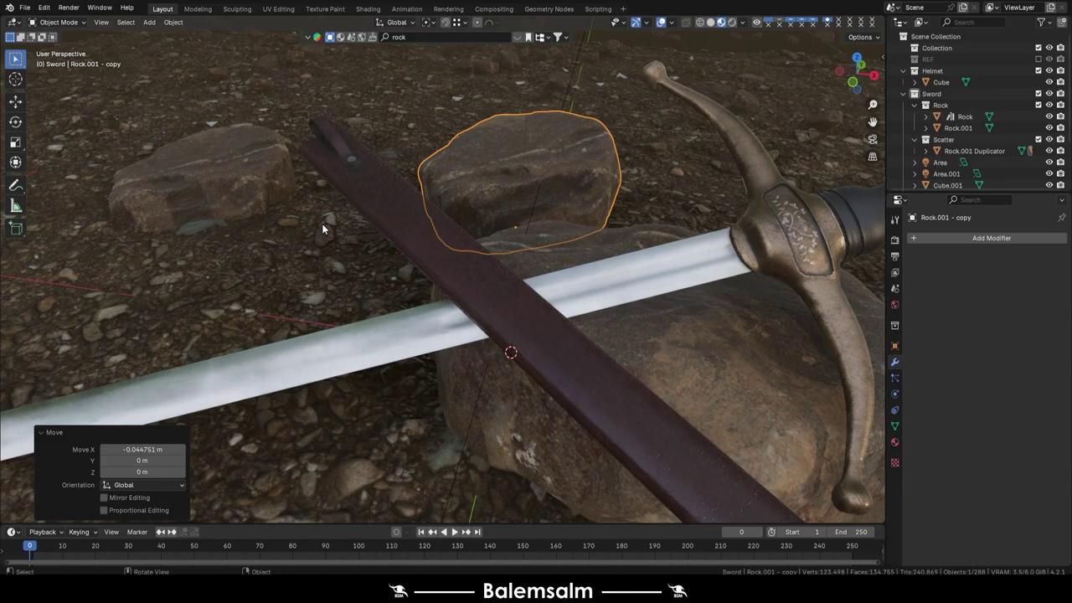
# Step: Move Rock.001 along X and rotate it about -78.6° around Z
pyautogui.click(273, 215)
pyautogui.press('g')
pyautogui.press('x')
pyautogui.click(399, 255)
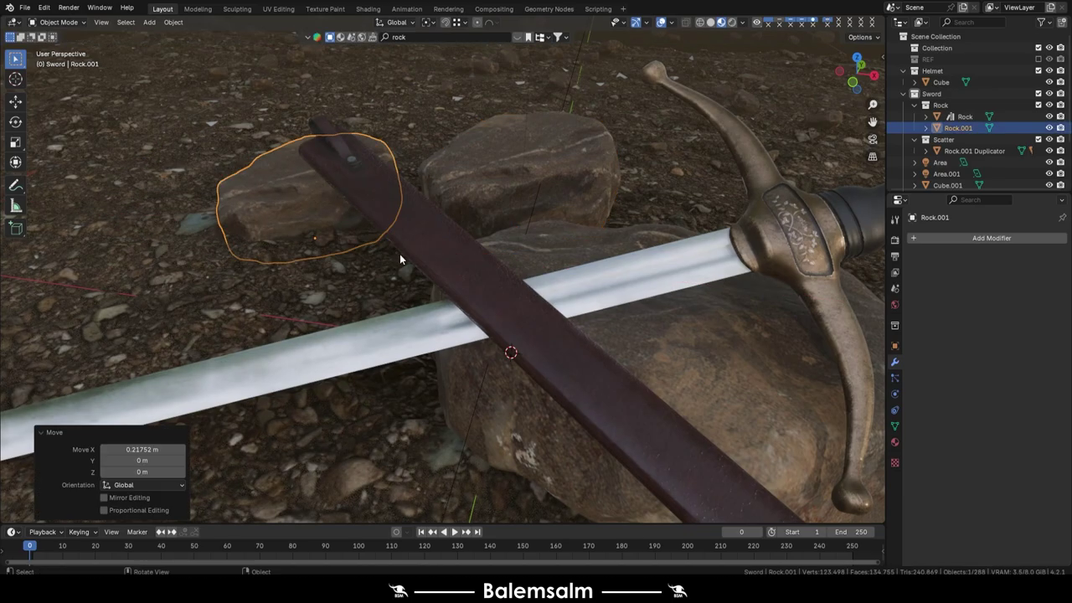
pyautogui.press('r')
pyautogui.press('z')
pyautogui.click(306, 335)
pyautogui.scroll(-4, 306, 335)
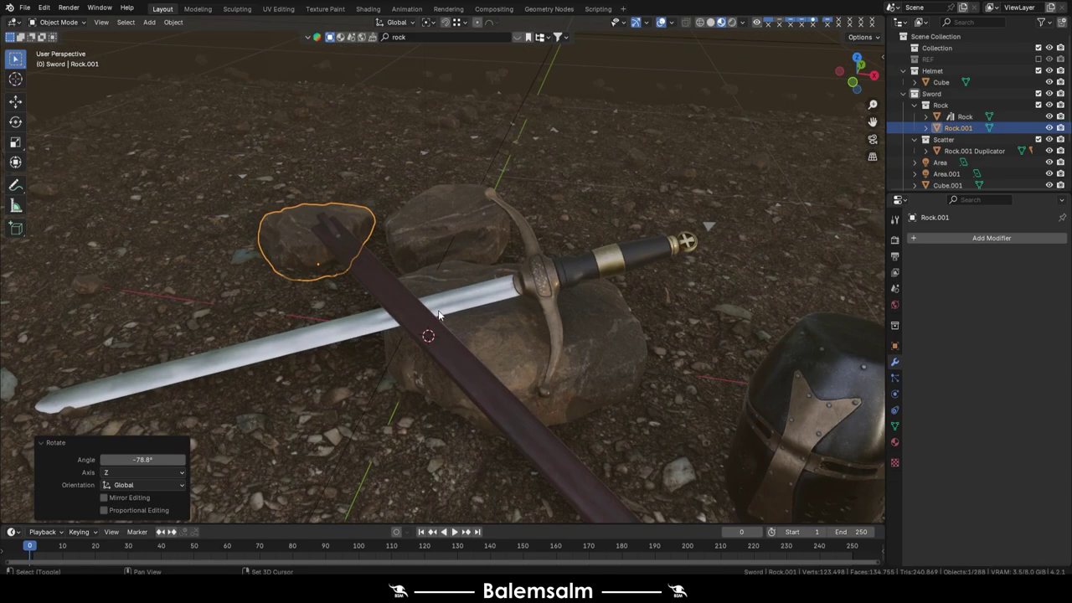
pyautogui.keyDown('shift'); pyautogui.moveTo(385, 277); pyautogui.dragTo(283, 260, button='middle'); pyautogui.keyUp('shift')
# Step: Duplicate Rock.001 as Rock.002 beside the helmet, rotate it -110° about Z, and shift it along X
pyautogui.hotkey('shift', 'd')
pyautogui.press('x')
pyautogui.click(815, 321)
pyautogui.keyDown('shift'); pyautogui.moveTo(815, 320); pyautogui.dragTo(554, 244, button='middle'); pyautogui.keyUp('shift')
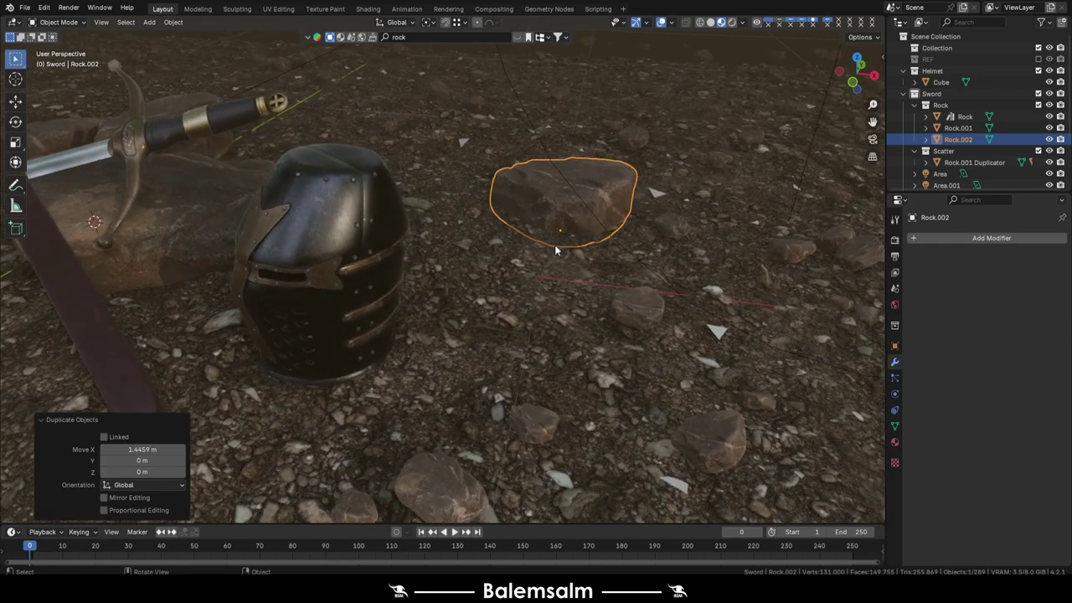
pyautogui.press('r')
pyautogui.press('z')
pyautogui.click(555, 310)
pyautogui.press('g')
pyautogui.press('x')
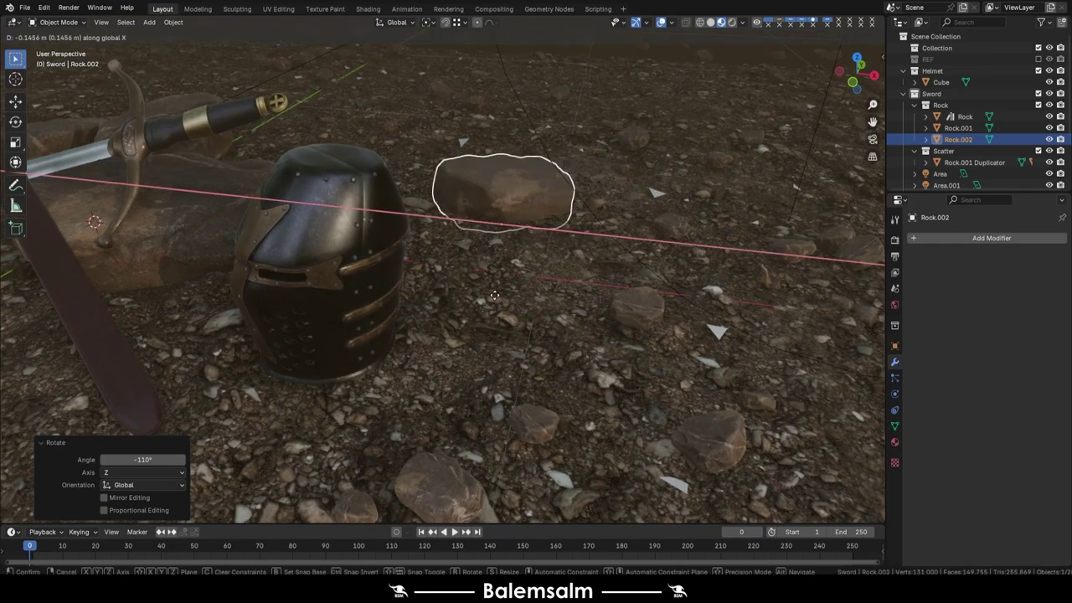
pyautogui.click(494, 265)
pyautogui.scroll(2, 495, 265)
pyautogui.moveTo(495, 264)
pyautogui.mouseDown(button='middle')
pyautogui.moveTo(434, 242)
pyautogui.moveTo(592, 230)
pyautogui.moveTo(550, 233)
pyautogui.moveTo(575, 274)
pyautogui.moveTo(746, 340)
pyautogui.moveTo(656, 340)
pyautogui.moveTo(677, 335)
pyautogui.moveTo(671, 343)
pyautogui.moveTo(634, 318)
pyautogui.moveTo(570, 142)
pyautogui.mouseUp(button='middle')
# Step: Save the file as 2024.09.16.crusaderhelmetandsword.001.blend
pyautogui.click(523, 192)
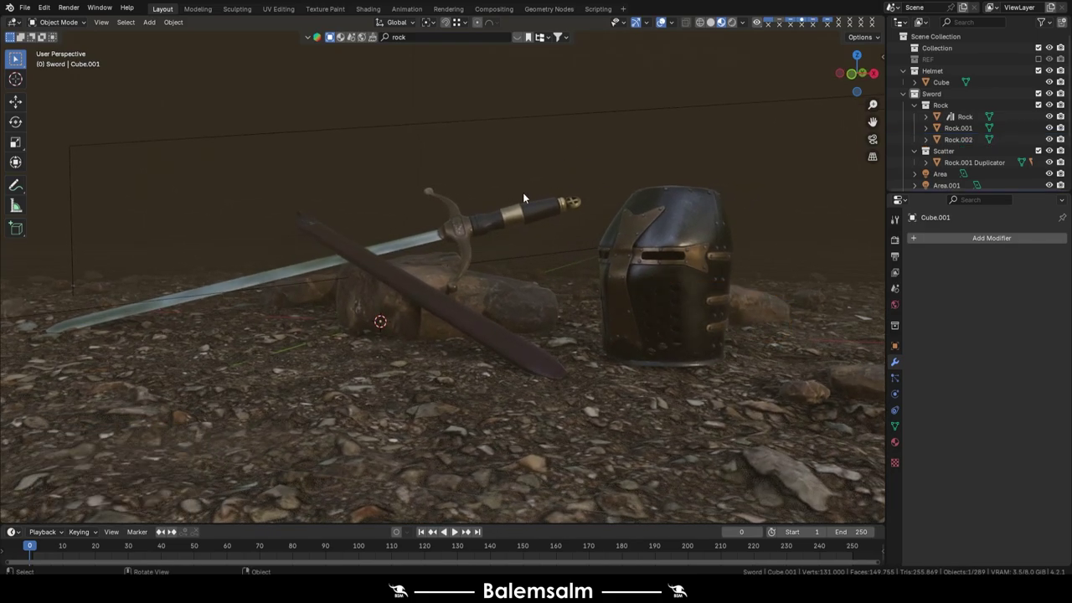
pyautogui.moveTo(522, 192)
pyautogui.mouseDown(button='middle')
pyautogui.moveTo(529, 186)
pyautogui.moveTo(558, 220)
pyautogui.moveTo(450, 407)
pyautogui.moveTo(492, 302)
pyautogui.moveTo(458, 349)
pyautogui.mouseUp(button='middle')
pyautogui.hotkey('ctrl', 's')
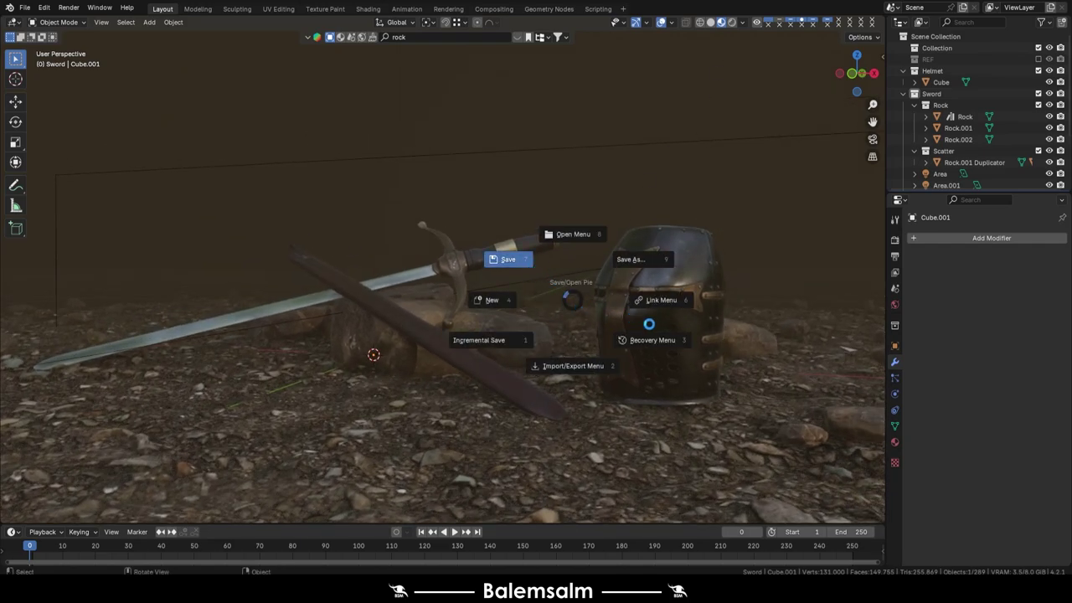
pyautogui.click(524, 262)
# Step: Tilt the helmet slightly with several trackball rotations
pyautogui.click(681, 318)
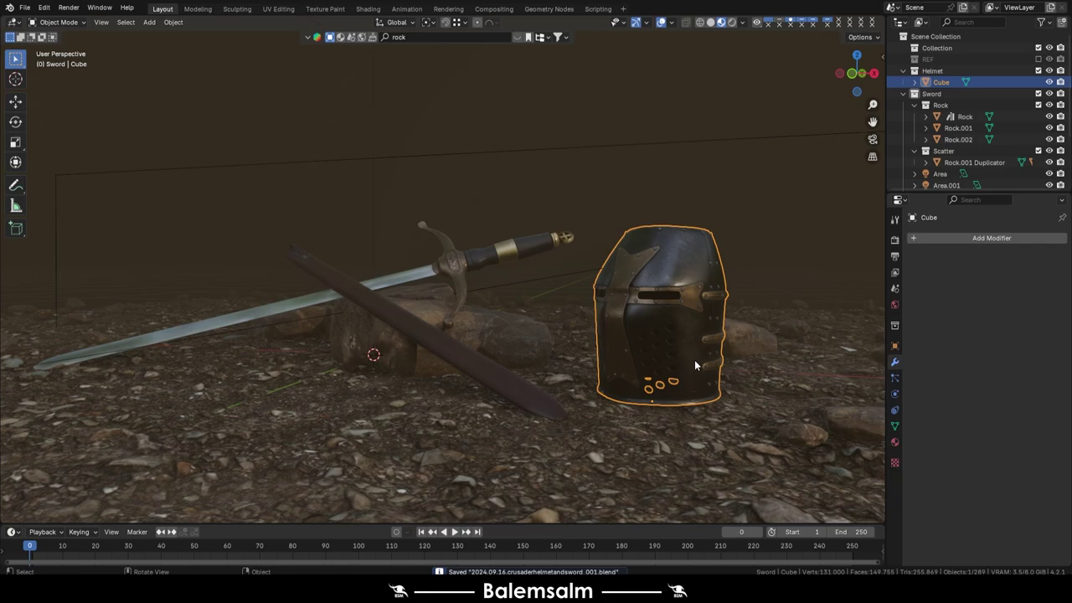
pyautogui.press('r')
pyautogui.press('r')
pyautogui.click(708, 391)
pyautogui.press('r')
pyautogui.press('r')
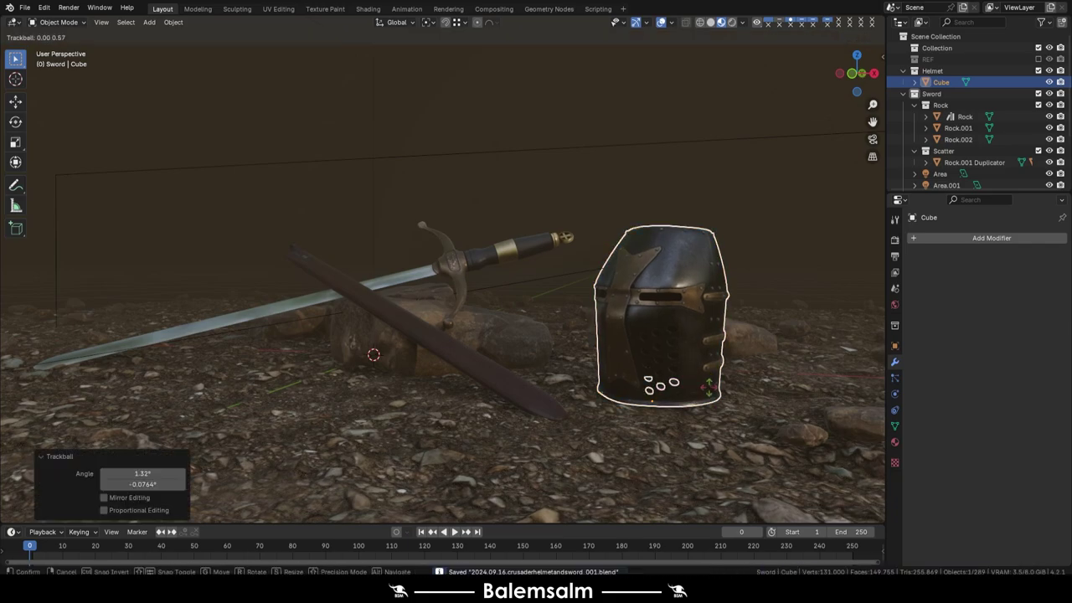
pyautogui.click(725, 358)
pyautogui.press('r')
pyautogui.press('r')
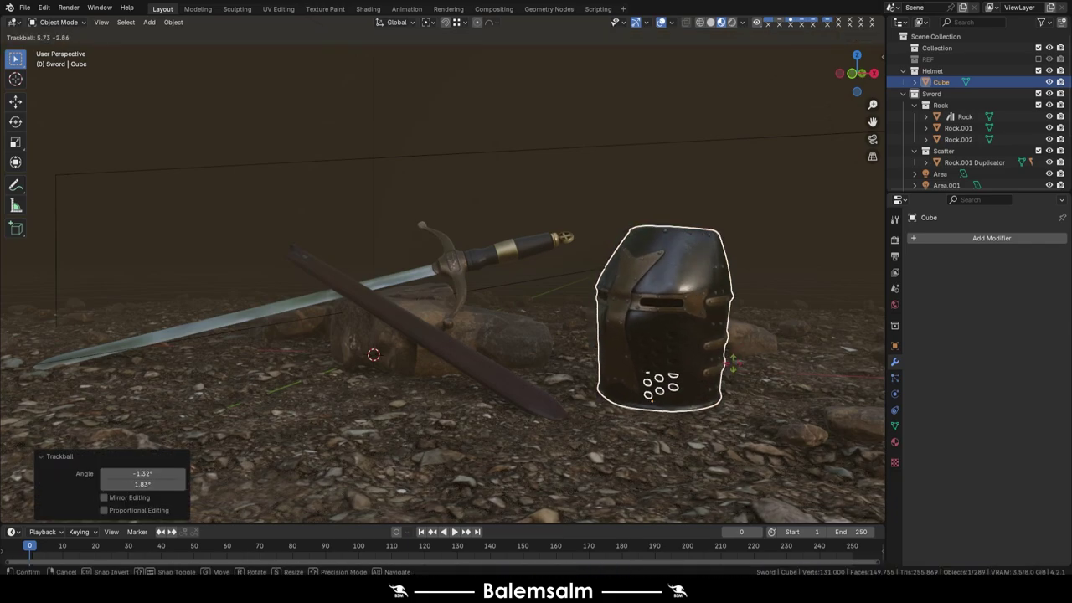
pyautogui.click(728, 361)
pyautogui.press('r')
pyautogui.press('r')
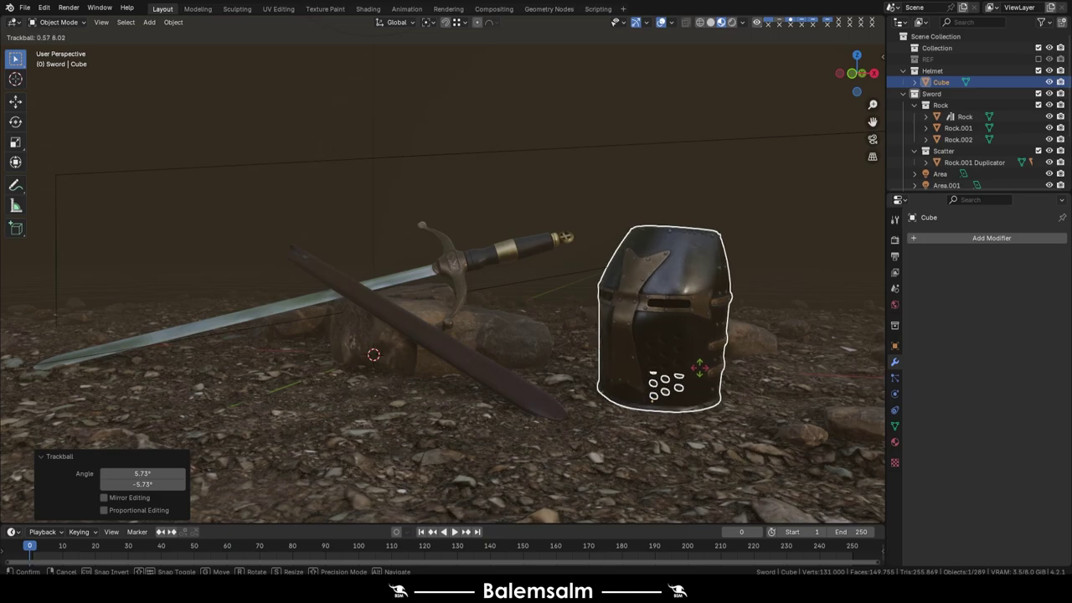
pyautogui.click(696, 368)
# Step: Raise the helmet slightly along Z so it rests on the rocks, then deselect
pyautogui.click(522, 226)
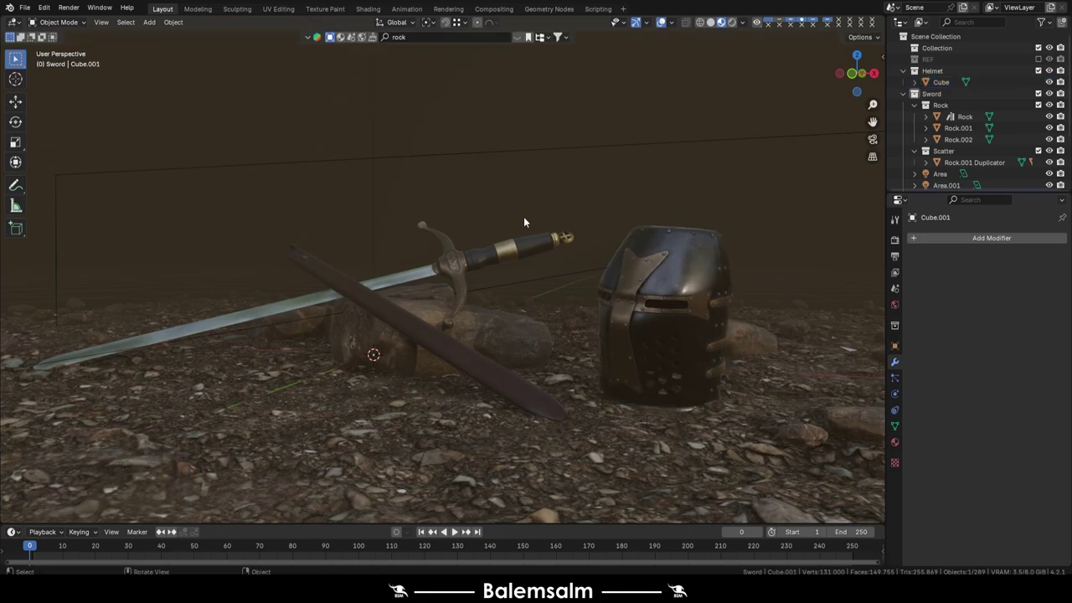
pyautogui.click(633, 312)
pyautogui.press('g')
pyautogui.press('z')
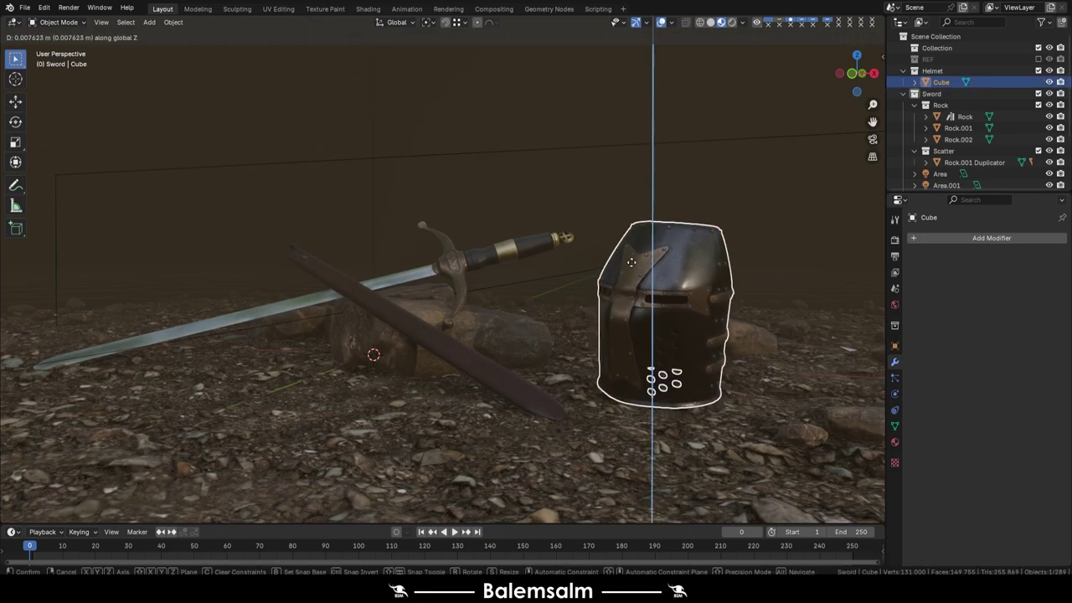
pyautogui.click(633, 309)
pyautogui.hotkey('shift', 'd')
# Step: Switch the viewport to Rendered shading and zoom in on the sword and helmet
pyautogui.press('h')
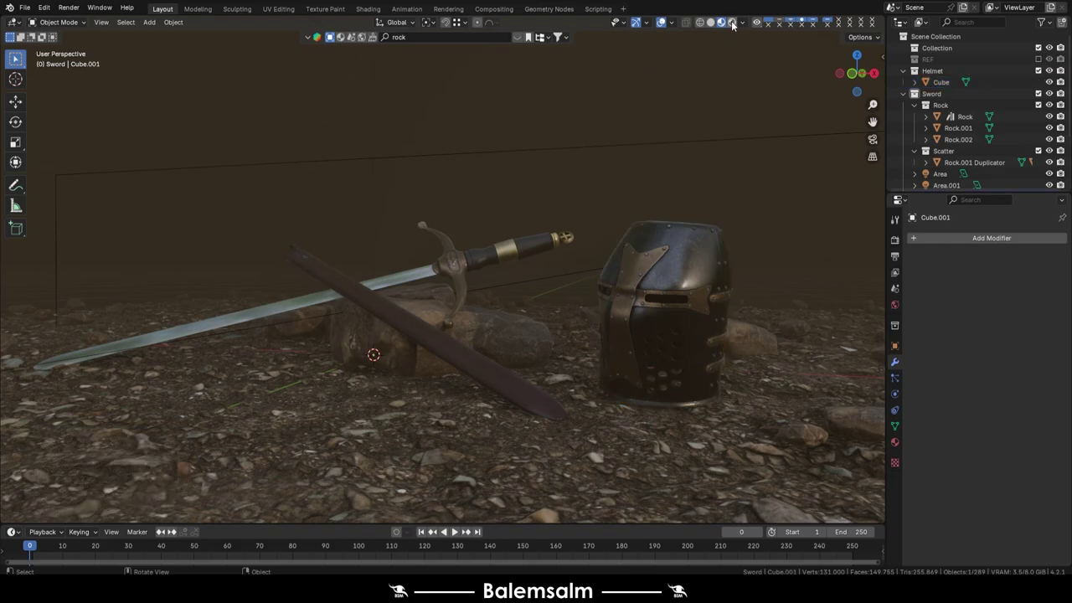
pyautogui.click(732, 23)
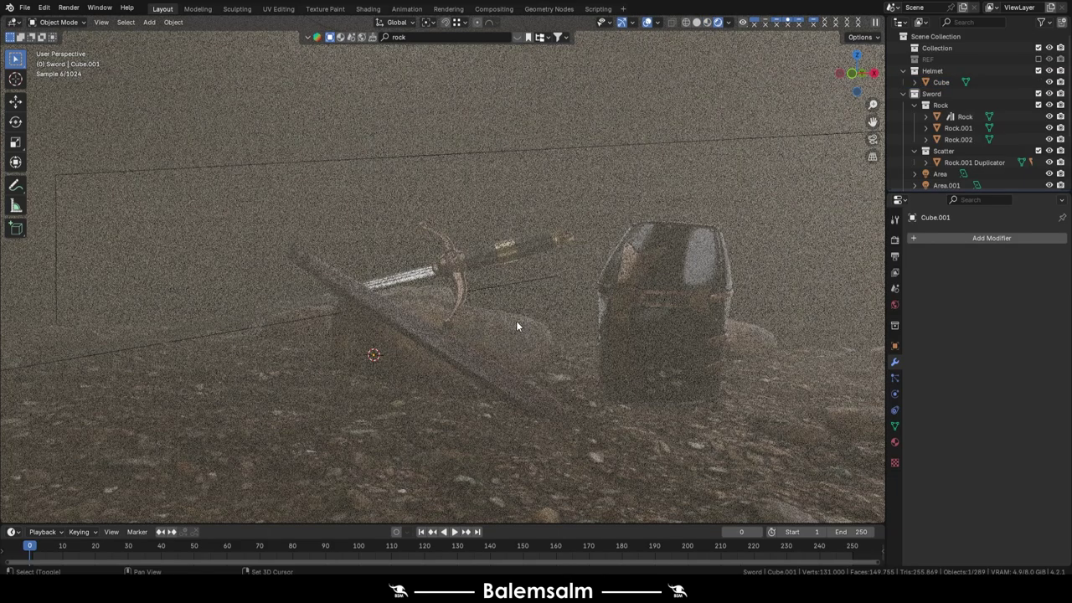
pyautogui.keyDown('shift'); pyautogui.moveTo(516, 326); pyautogui.dragTo(523, 324, button='middle'); pyautogui.keyUp('shift')
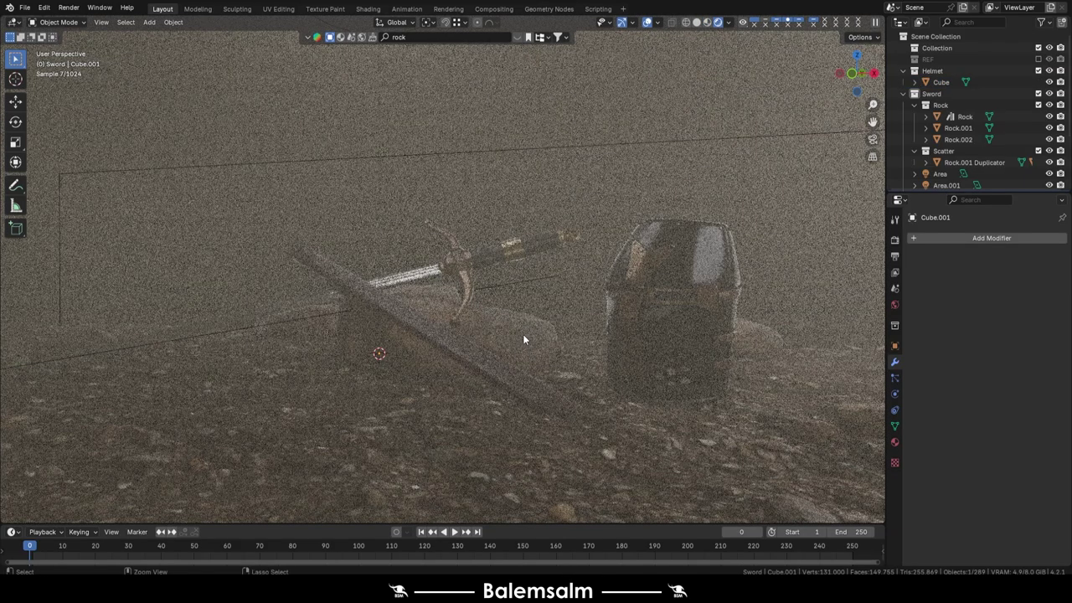
pyautogui.scroll(1, 522, 334)
pyautogui.scroll(1, 521, 318)
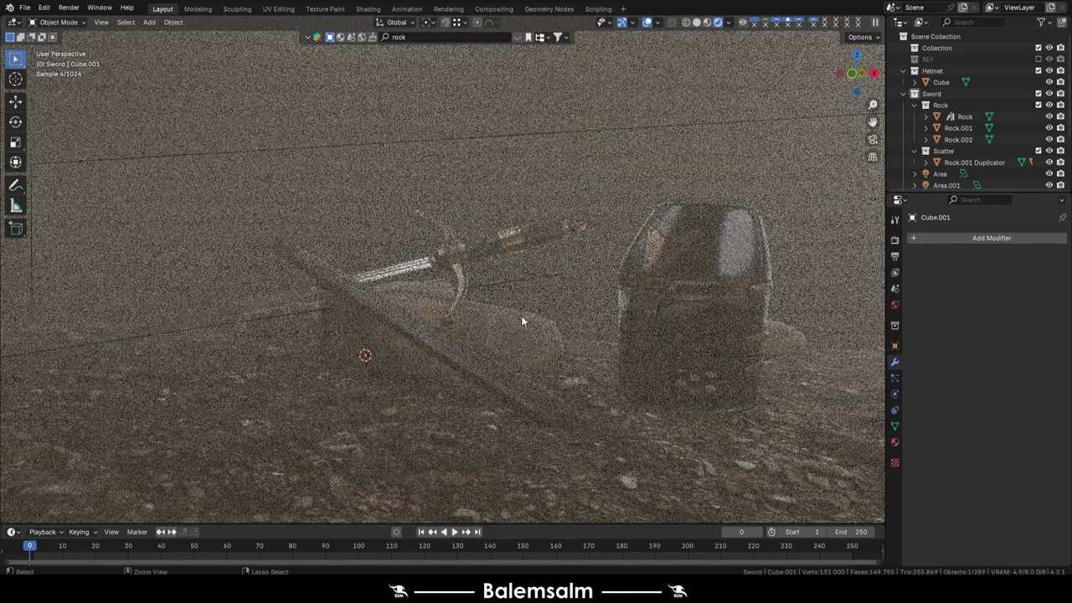
# Step: Save the .blend file again
pyautogui.hotkey('ctrl', 's')
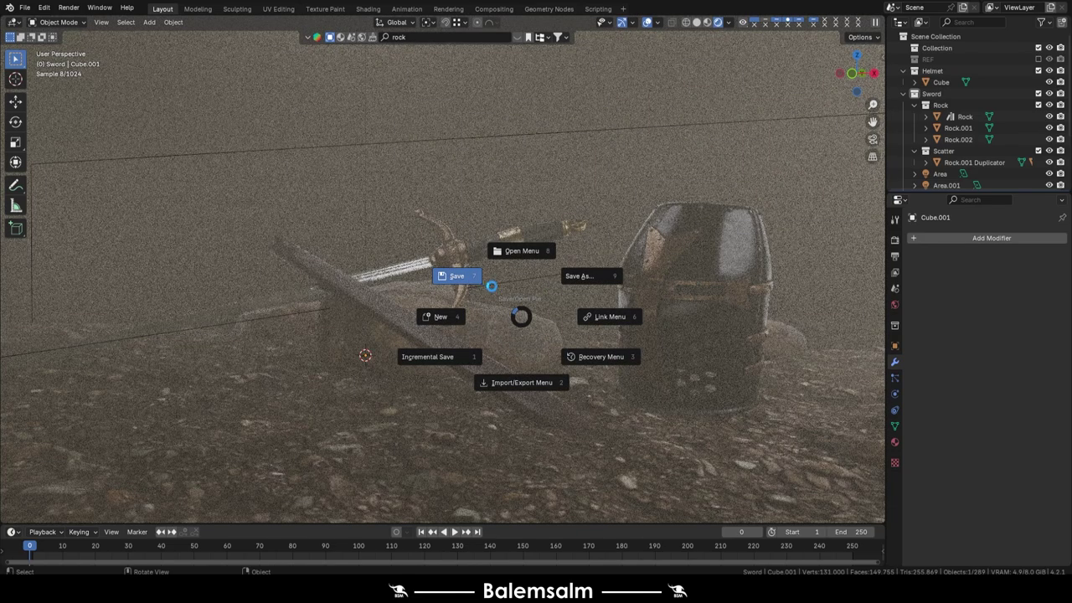
pyautogui.click(492, 285)
pyautogui.hotkey('shift', 'a')
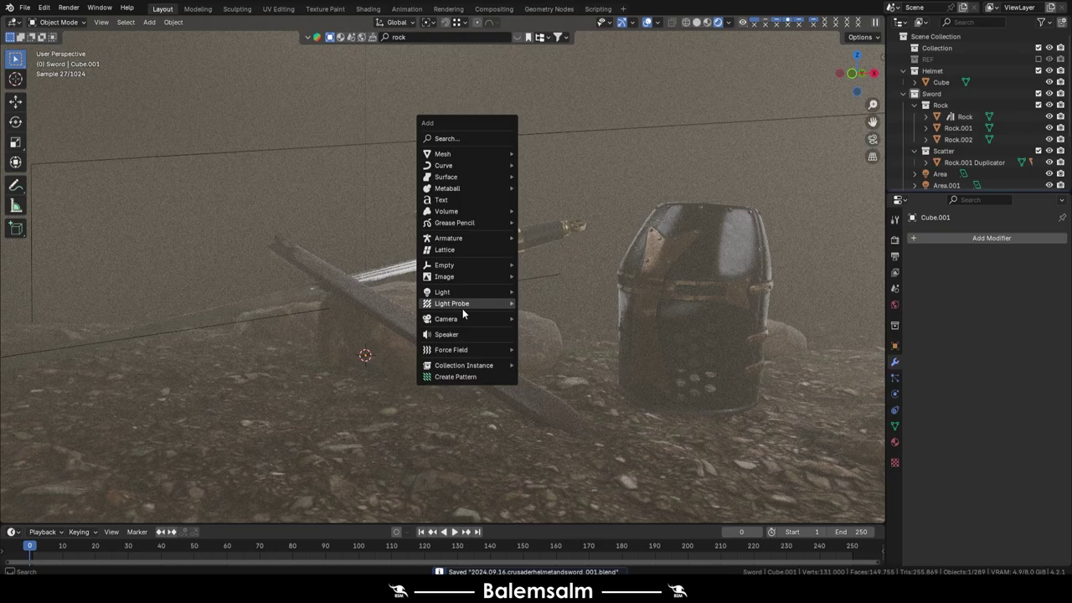
# Step: Add a camera, make it the active scene camera and lock it to the view
pyautogui.click(536, 319)
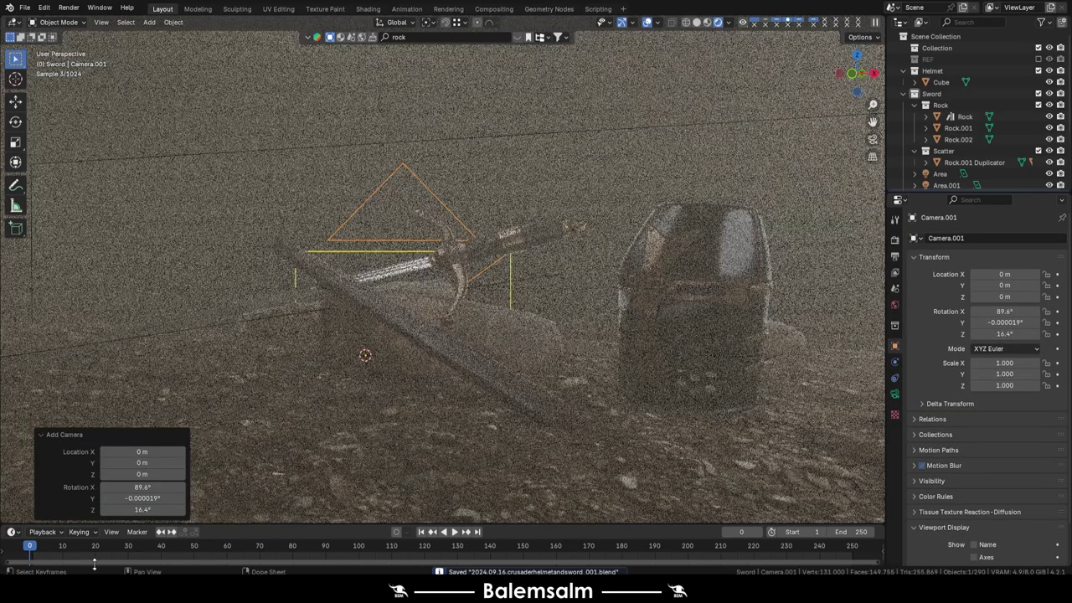
pyautogui.press('ctrl+KP_0')
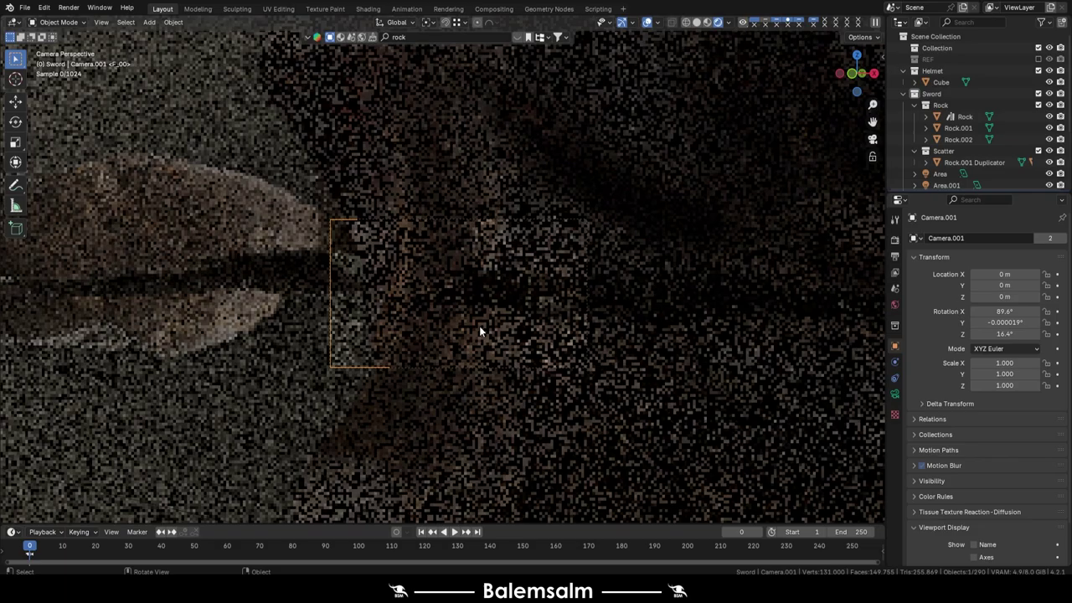
pyautogui.scroll(1, 479, 326)
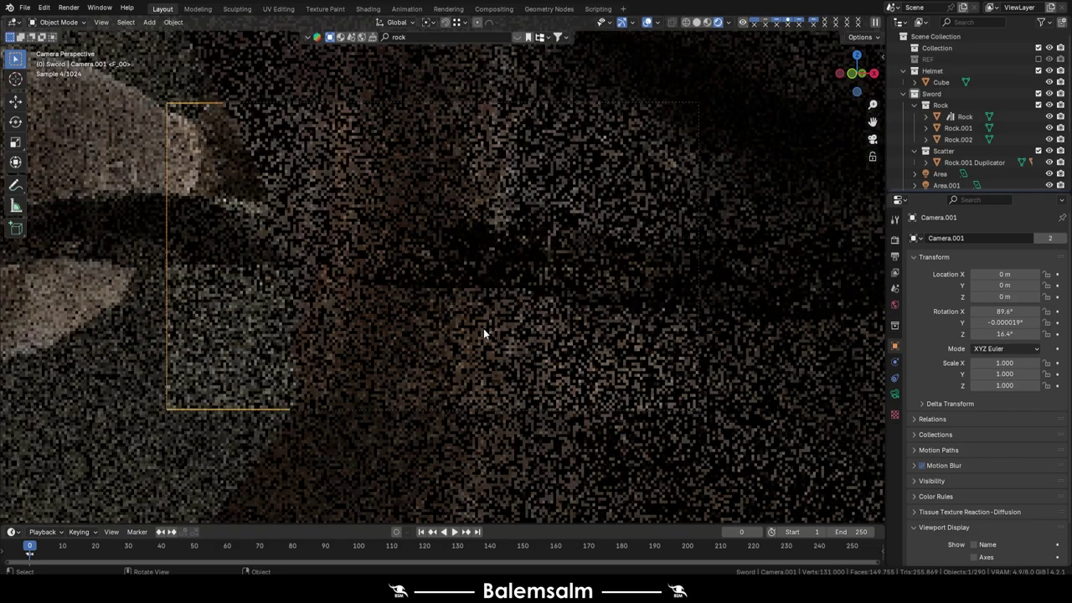
pyautogui.press('n')
pyautogui.click(878, 122)
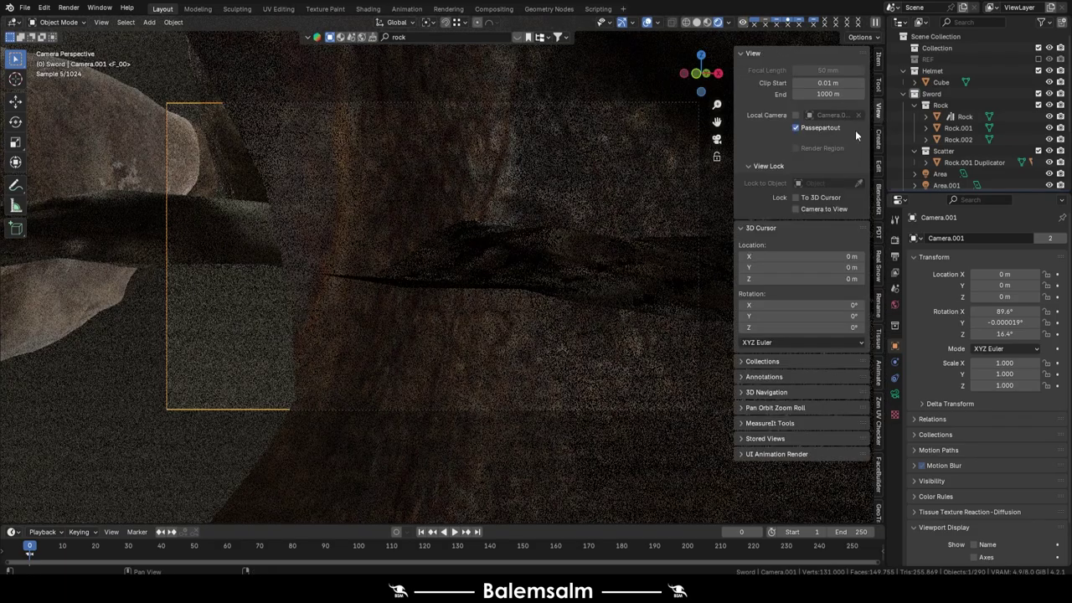
pyautogui.click(796, 209)
pyautogui.press('n')
# Step: Frame the sword and helmet from low, about 0.10 m high, through Camera.001
pyautogui.scroll(-1, 319, 262)
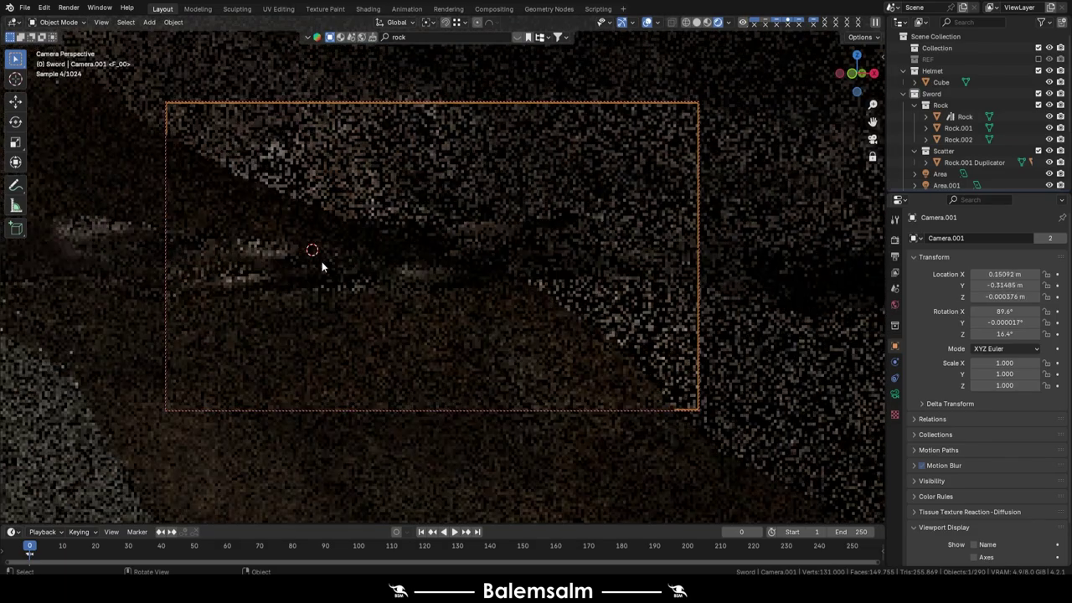
pyautogui.scroll(-2, 322, 261)
pyautogui.scroll(-2, 357, 256)
pyautogui.scroll(-1, 469, 271)
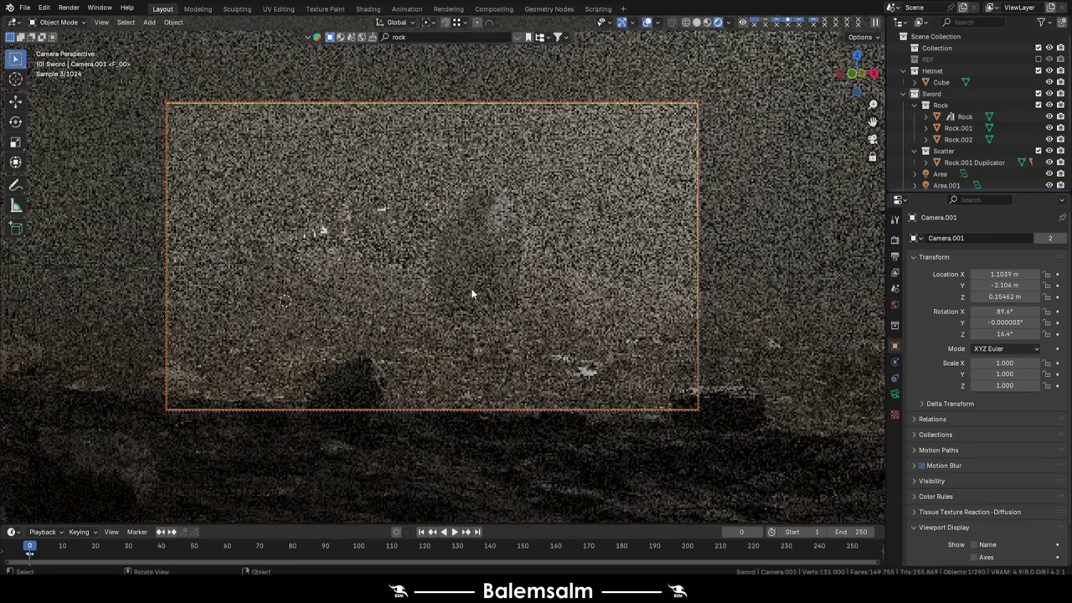
pyautogui.moveTo(471, 288)
pyautogui.mouseDown(button='middle')
pyautogui.moveTo(451, 269)
pyautogui.moveTo(479, 276)
pyautogui.moveTo(470, 276)
pyautogui.mouseUp(button='middle')
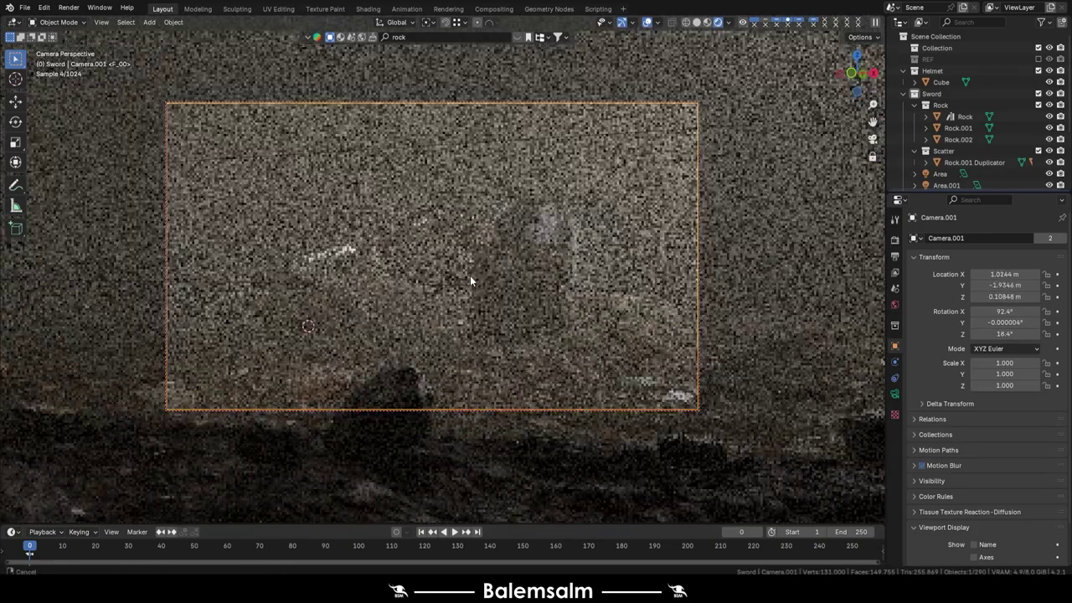
pyautogui.moveTo(474, 275)
pyautogui.keyDown('shift'); pyautogui.mouseDown(button='middle')
pyautogui.moveTo(500, 280)
pyautogui.moveTo(486, 274)
pyautogui.mouseUp(button='middle'); pyautogui.keyUp('shift')
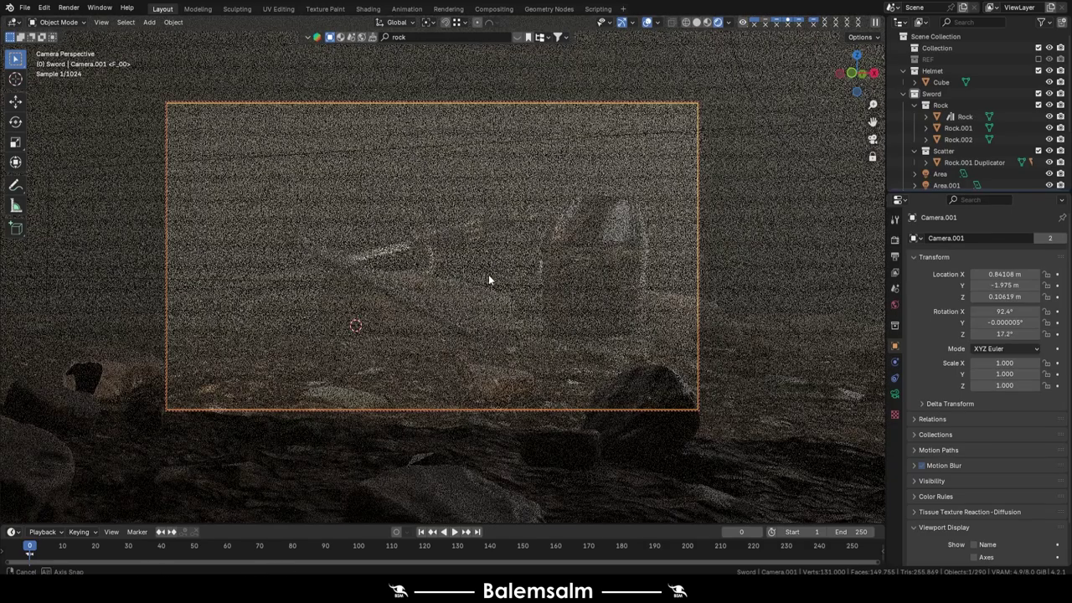
pyautogui.keyDown('shift'); pyautogui.moveTo(639, 292); pyautogui.dragTo(560, 299, button='middle'); pyautogui.keyUp('shift')
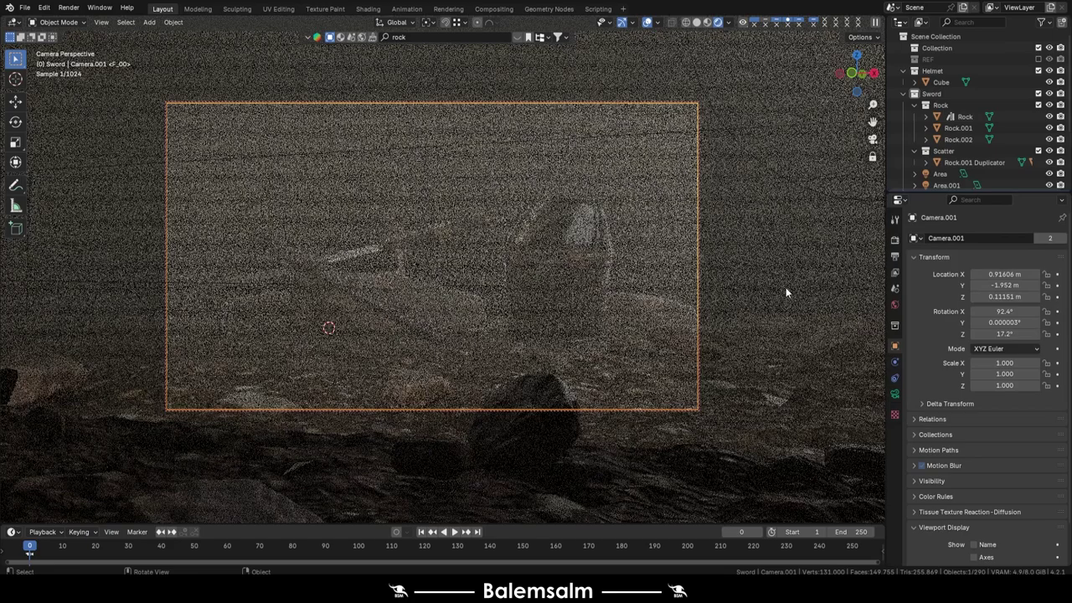
pyautogui.moveTo(786, 292)
pyautogui.keyDown('shift'); pyautogui.mouseDown(button='middle')
pyautogui.moveTo(562, 286)
pyautogui.moveTo(571, 278)
pyautogui.mouseUp(button='middle'); pyautogui.keyUp('shift')
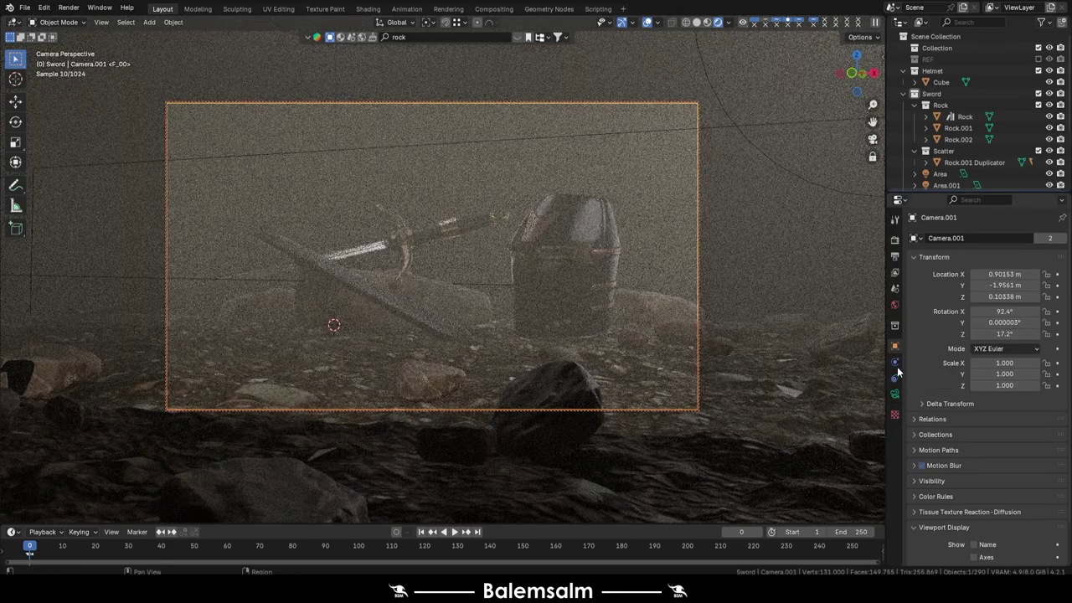
# Step: Set the render resolution to the square 2048 × 2048 preset
pyautogui.click(894, 392)
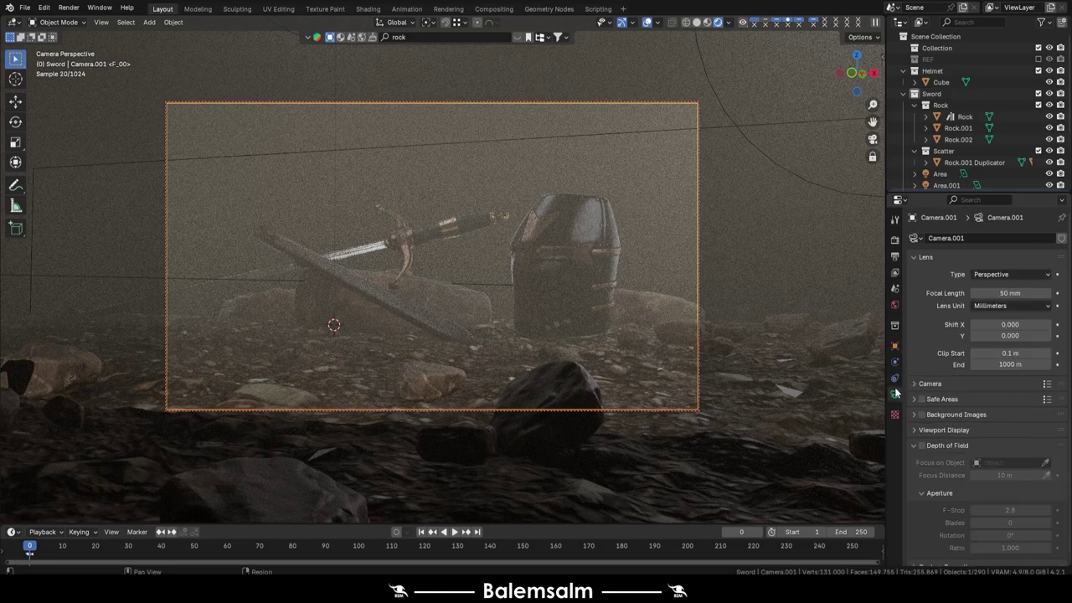
pyautogui.click(894, 257)
pyautogui.click(1048, 237)
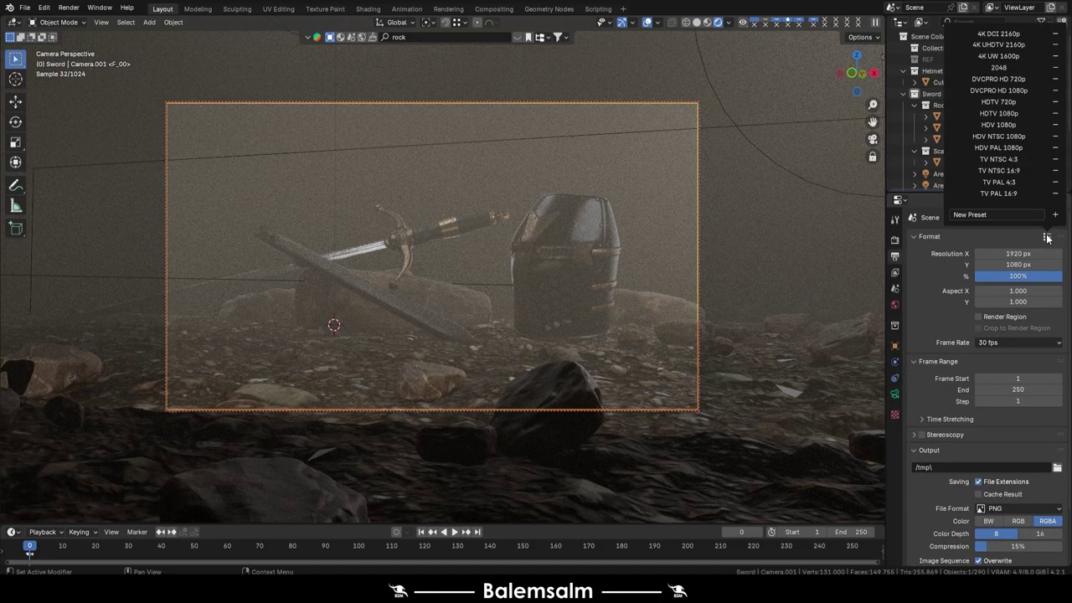
pyautogui.click(1015, 72)
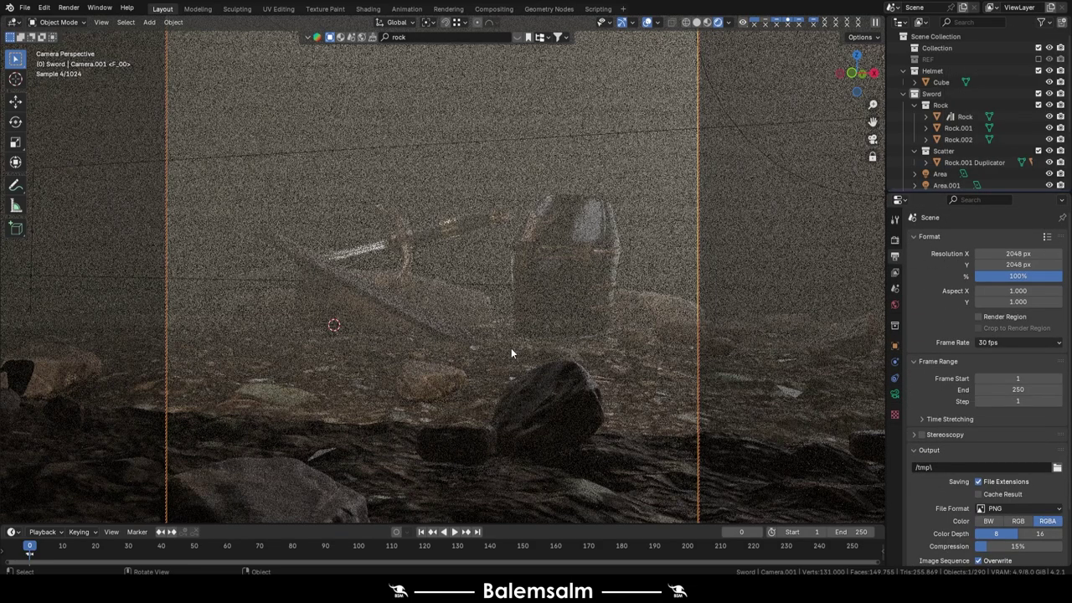
# Step: Lock the camera to the view again and reframe the square shot on sword and helmet
pyautogui.press('n')
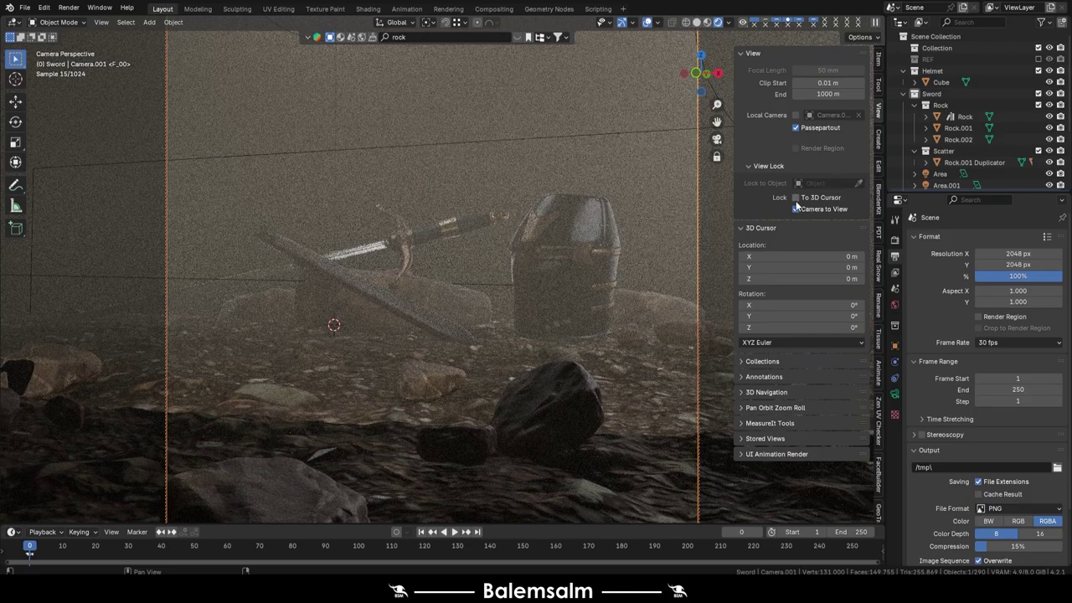
pyautogui.scroll(-2, 454, 340)
pyautogui.scroll(1, 454, 340)
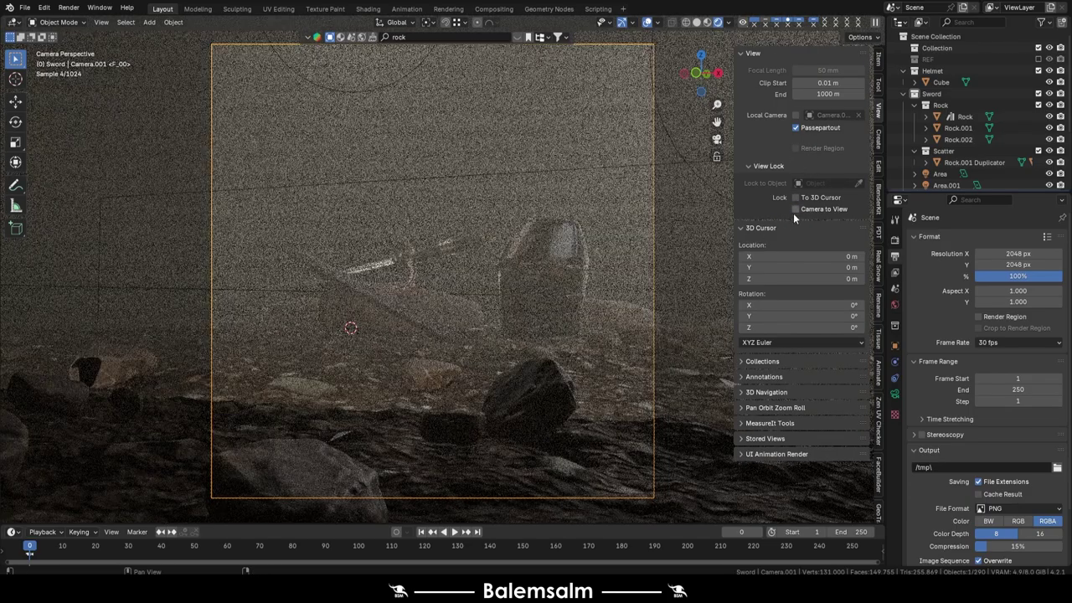
pyautogui.click(797, 208)
pyautogui.press('n')
pyautogui.moveTo(443, 394)
pyautogui.mouseDown(button='middle')
pyautogui.moveTo(429, 349)
pyautogui.moveTo(443, 394)
pyautogui.moveTo(439, 353)
pyautogui.moveTo(417, 355)
pyautogui.moveTo(426, 358)
pyautogui.mouseUp(button='middle')
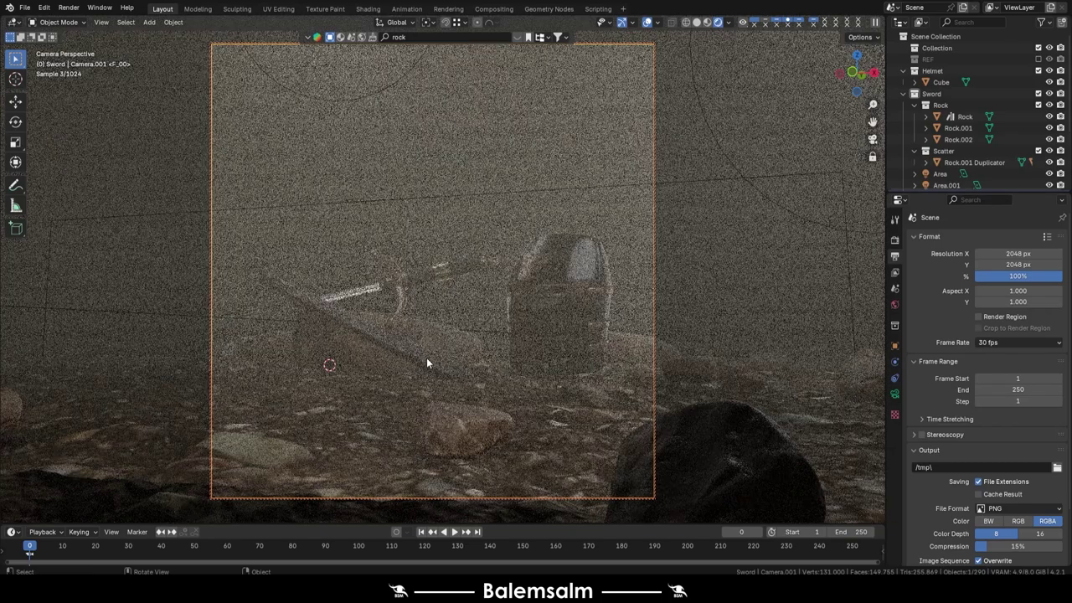
# Step: Enable depth of field on Camera.001 and set its focus object to the helmet's Cube
pyautogui.click(894, 363)
pyautogui.click(894, 394)
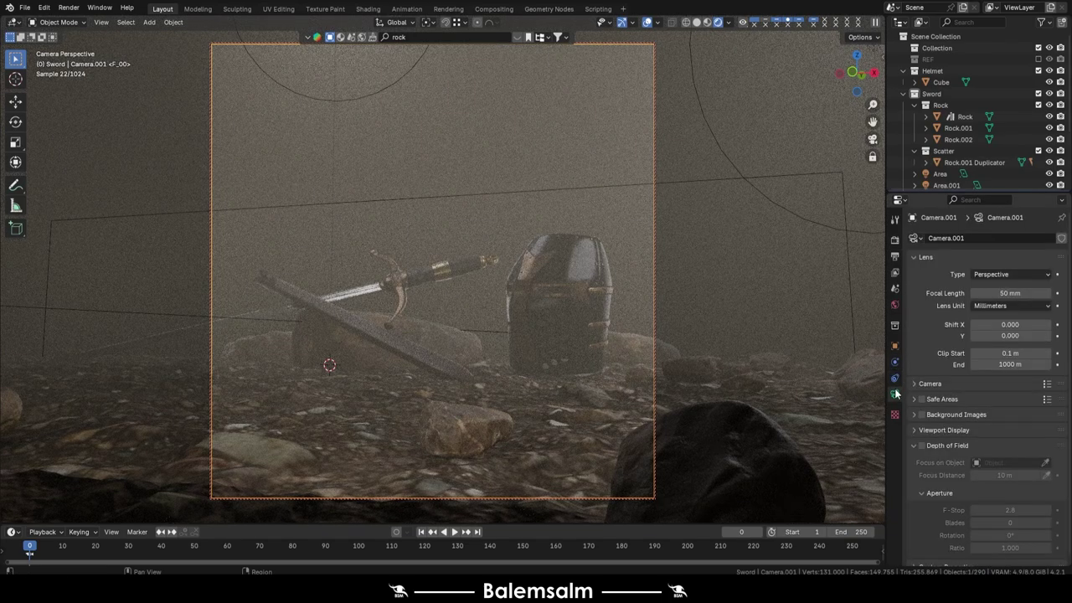
pyautogui.click(923, 446)
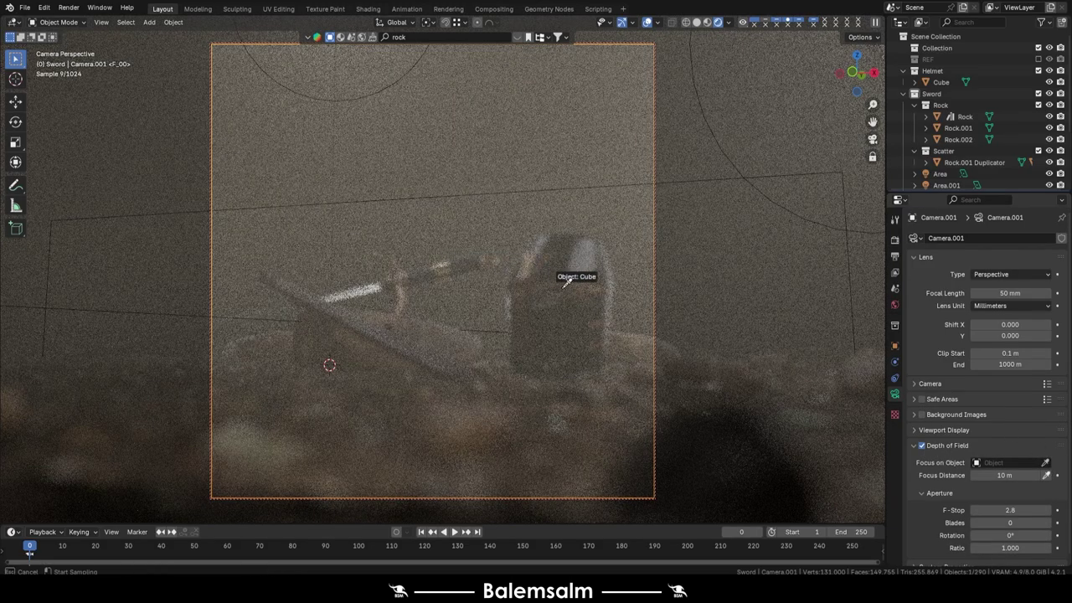
pyautogui.click(565, 283)
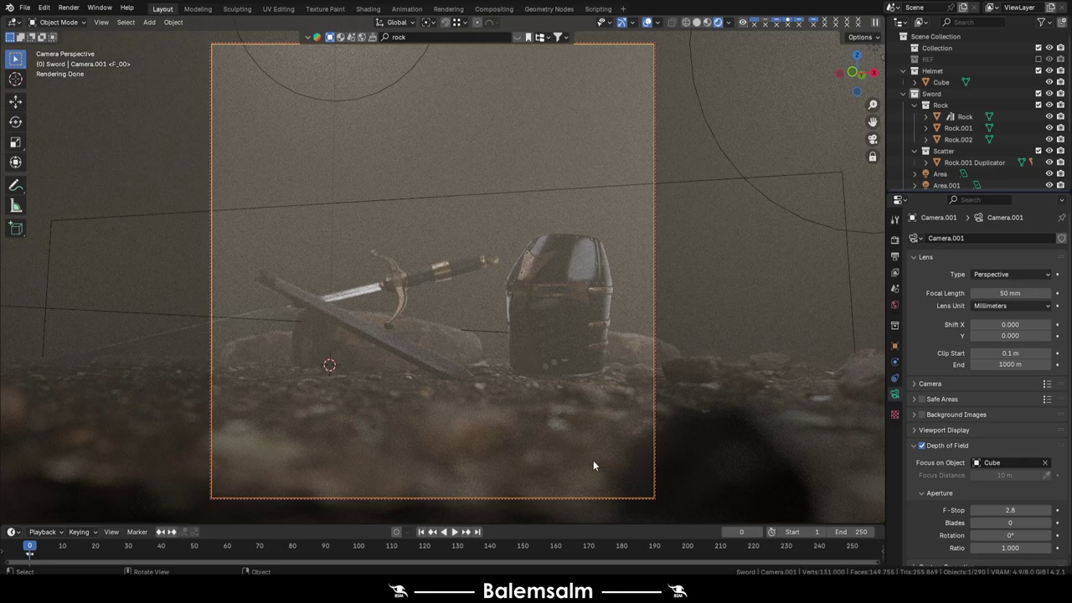
# Step: Render the final depth-of-field image from Camera.001 with F12
pyautogui.press('F12')
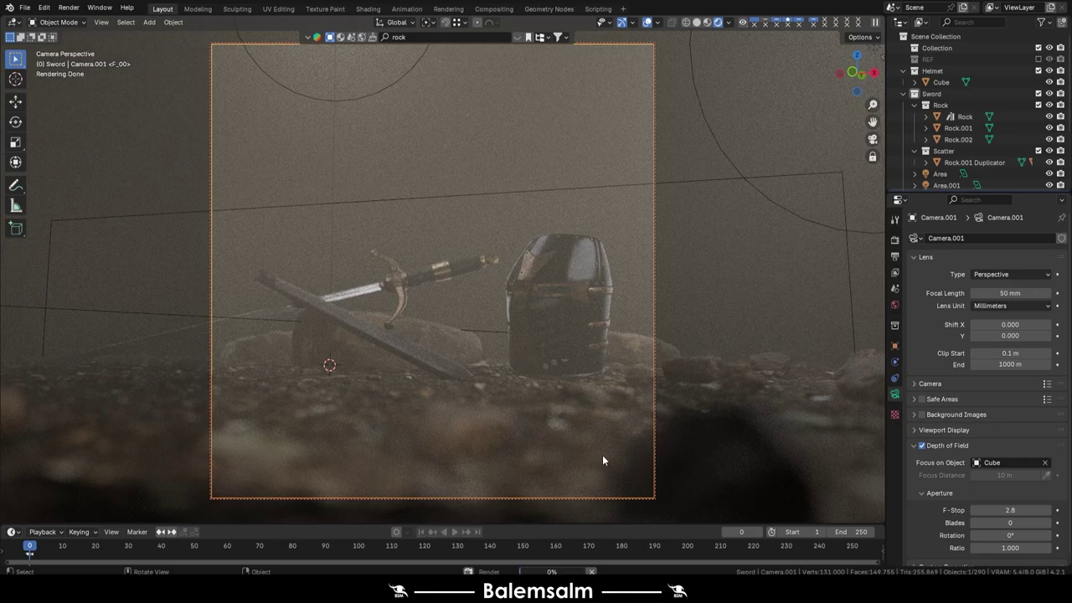